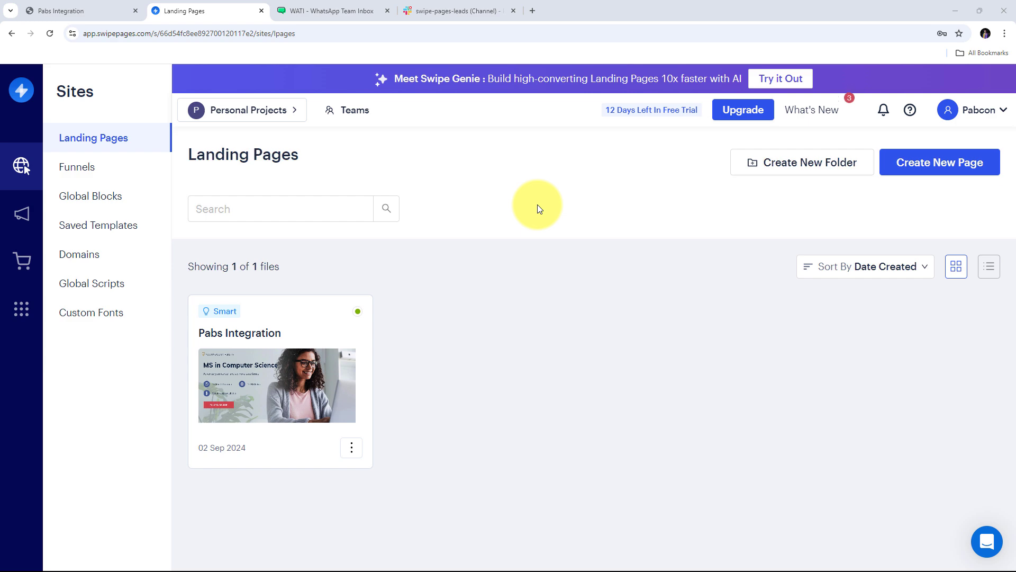
{"action": "left_click", "coordinate": [465, 10]}
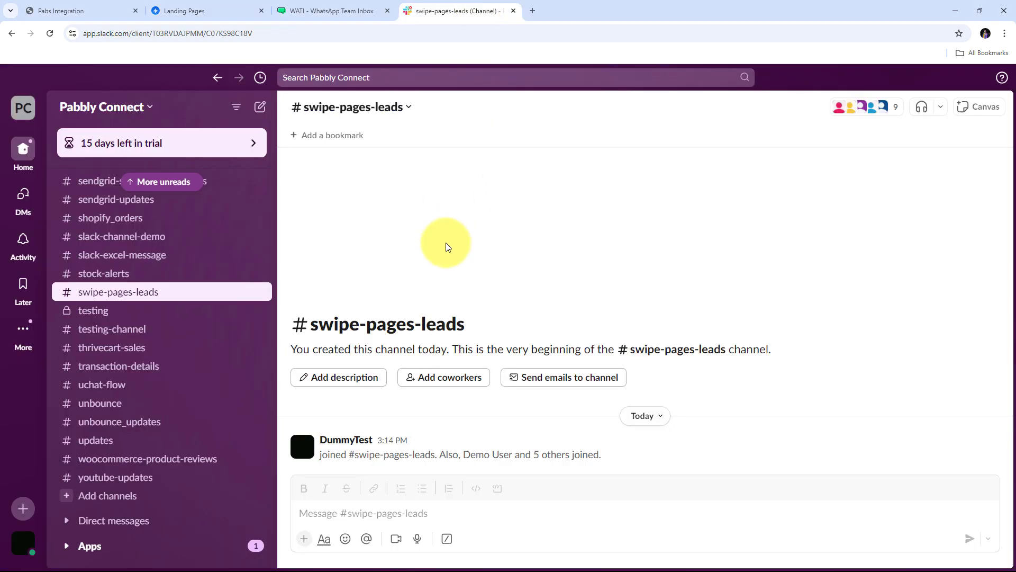
{"action": "left_click", "coordinate": [87, 10]}
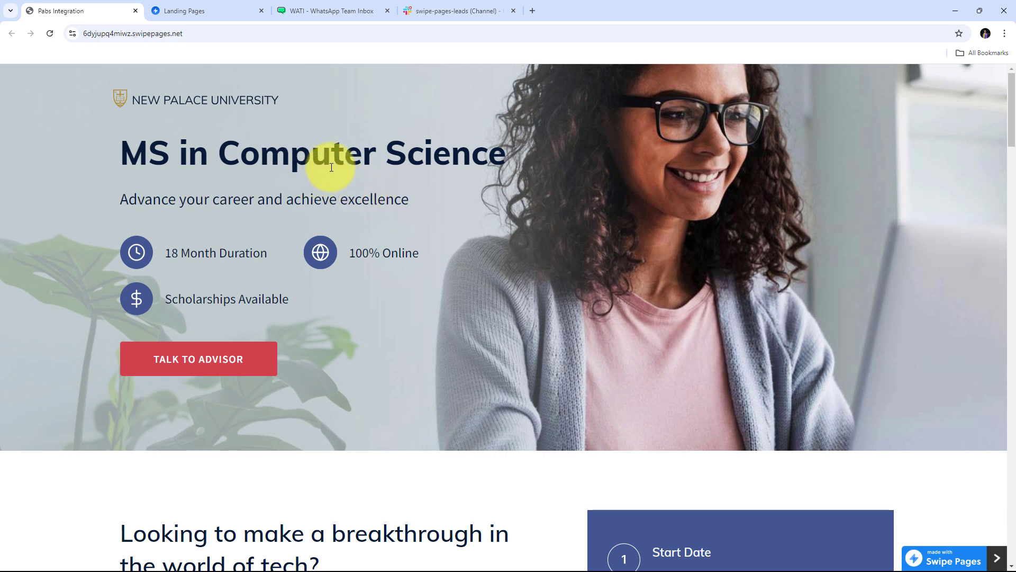
{"action": "scroll", "coordinate": [333, 165], "scroll_direction": "down", "scroll_amount": 2}
{"action": "scroll", "coordinate": [334, 167], "scroll_direction": "down", "scroll_amount": 1}
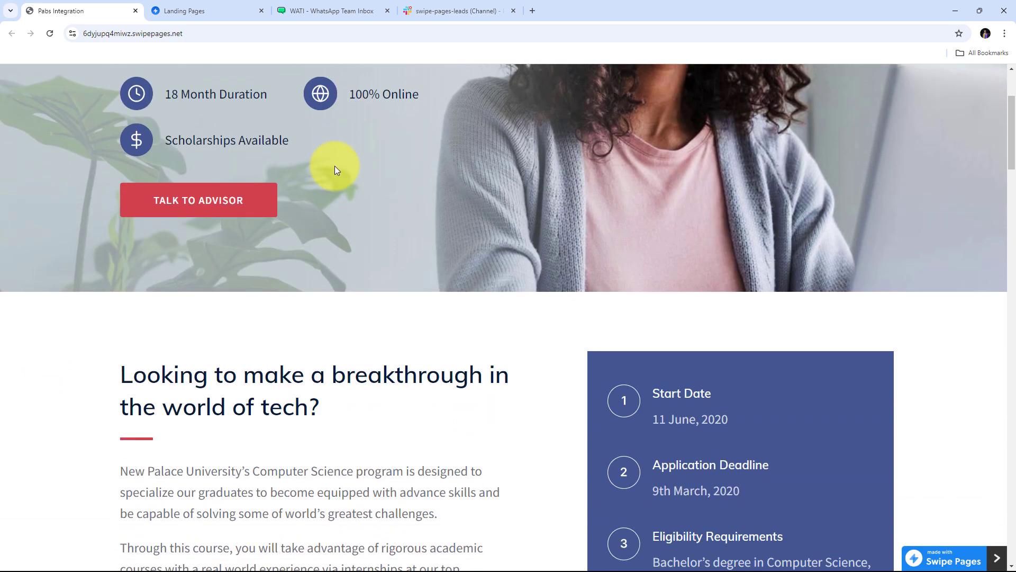
{"action": "scroll", "coordinate": [335, 168], "scroll_direction": "down", "scroll_amount": 1}
{"action": "scroll", "coordinate": [335, 166], "scroll_direction": "down", "scroll_amount": 9}
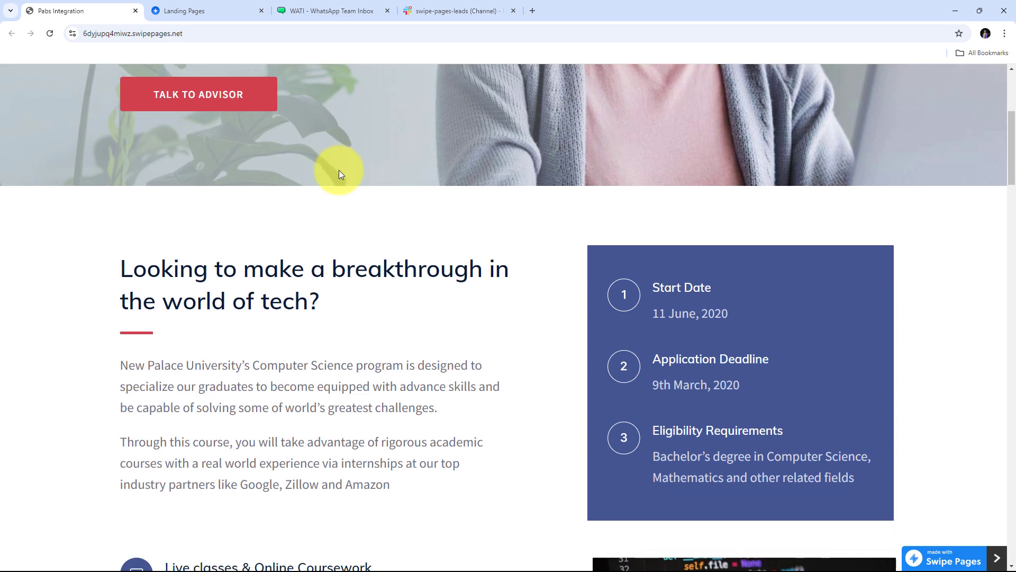
{"action": "scroll", "coordinate": [422, 206], "scroll_direction": "down", "scroll_amount": 20}
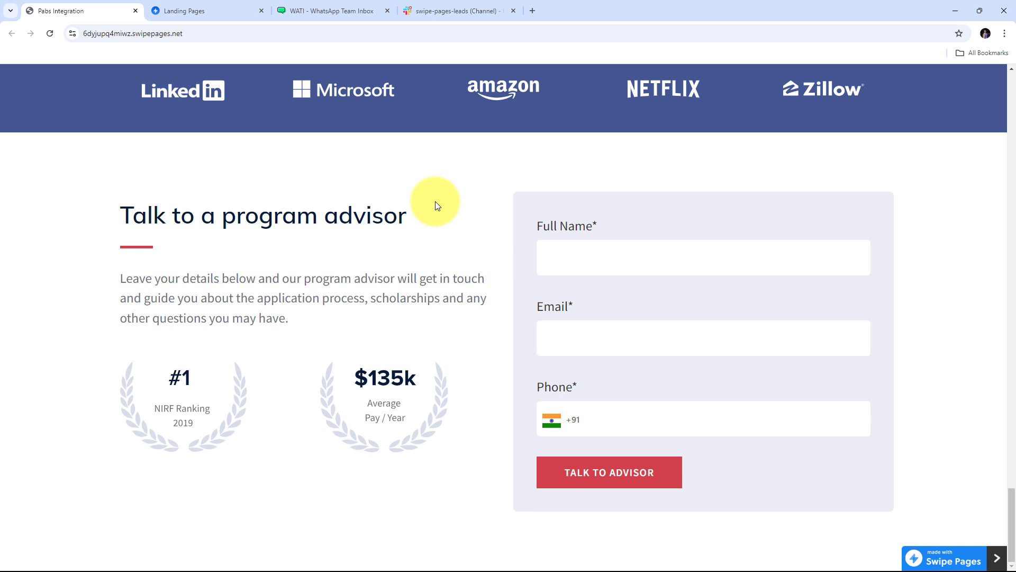
{"action": "scroll", "coordinate": [233, 201], "scroll_direction": "up", "scroll_amount": 3}
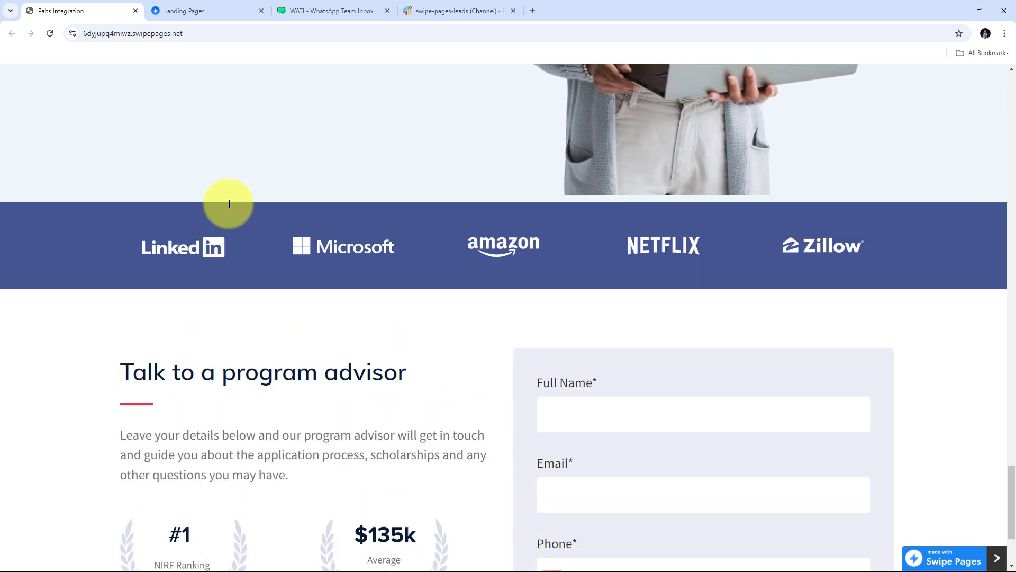
{"action": "scroll", "coordinate": [234, 228], "scroll_direction": "down", "scroll_amount": 2}
{"action": "scroll", "coordinate": [232, 224], "scroll_direction": "down", "scroll_amount": 1}
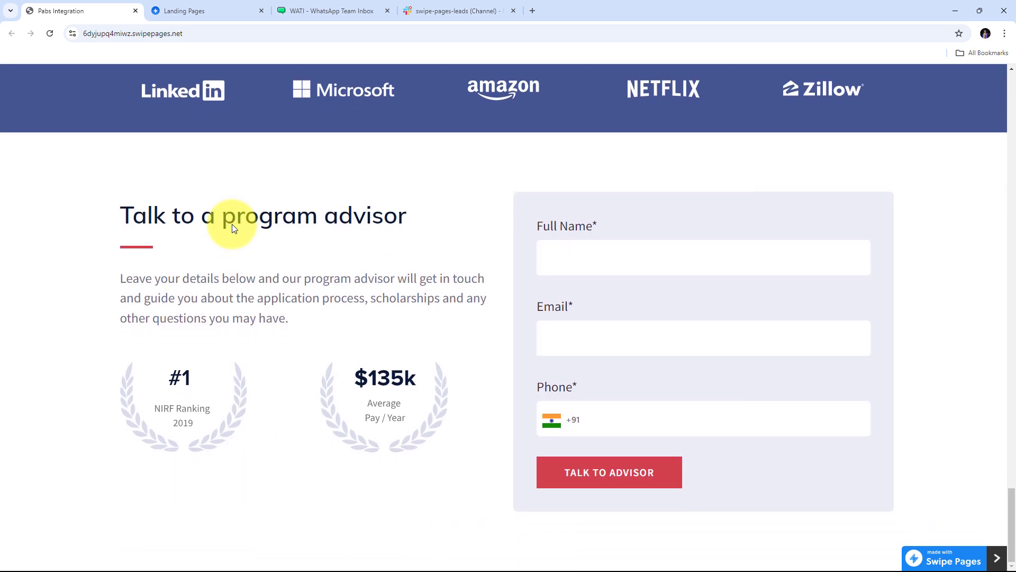
{"action": "left_click", "coordinate": [219, 2]}
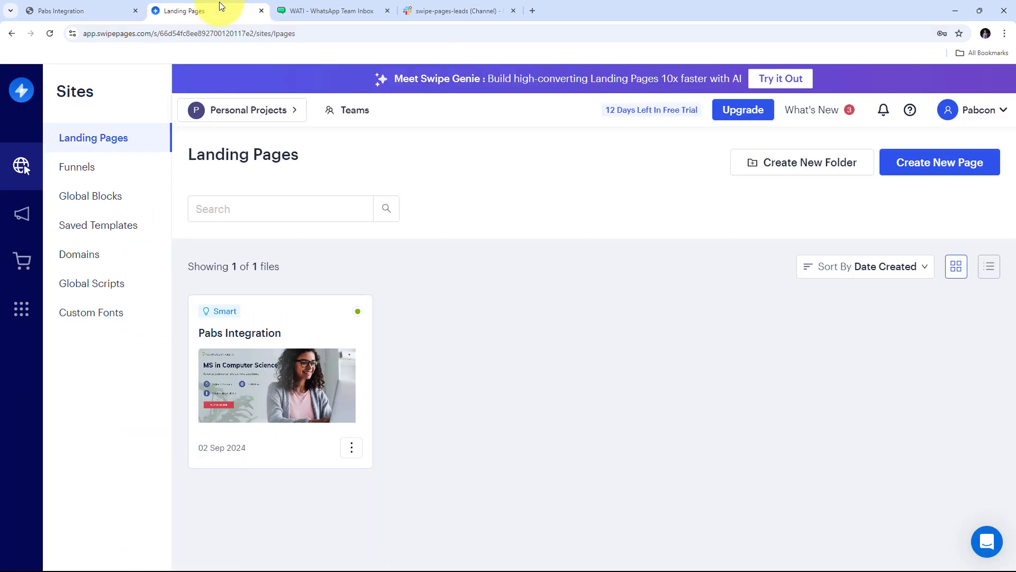
{"action": "left_click", "coordinate": [306, 4]}
Show the #swipe-pages-leads Slack channel, then open a new blank browser tab.
{"action": "left_click", "coordinate": [484, 10]}
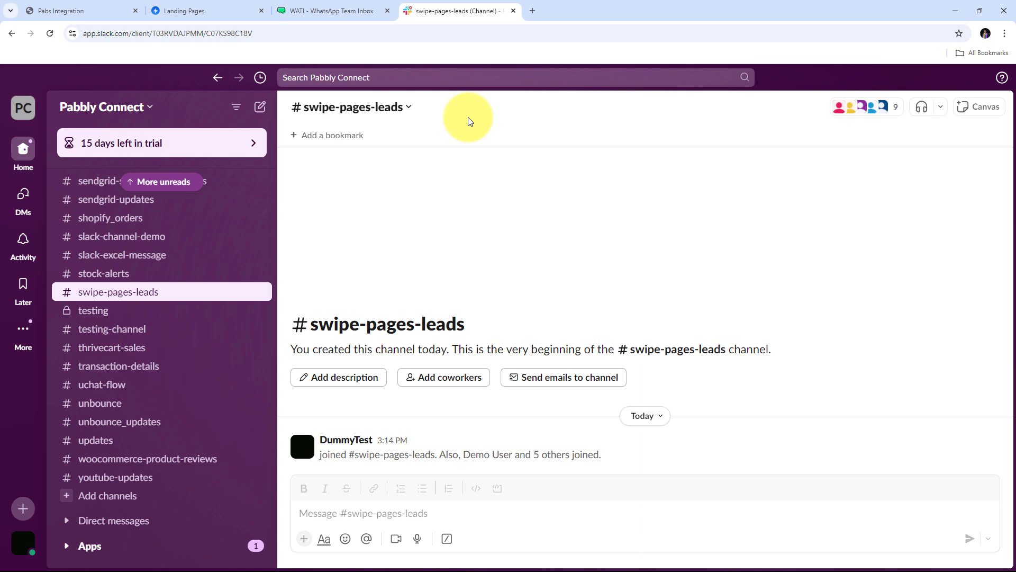
{"action": "left_click", "coordinate": [532, 11]}
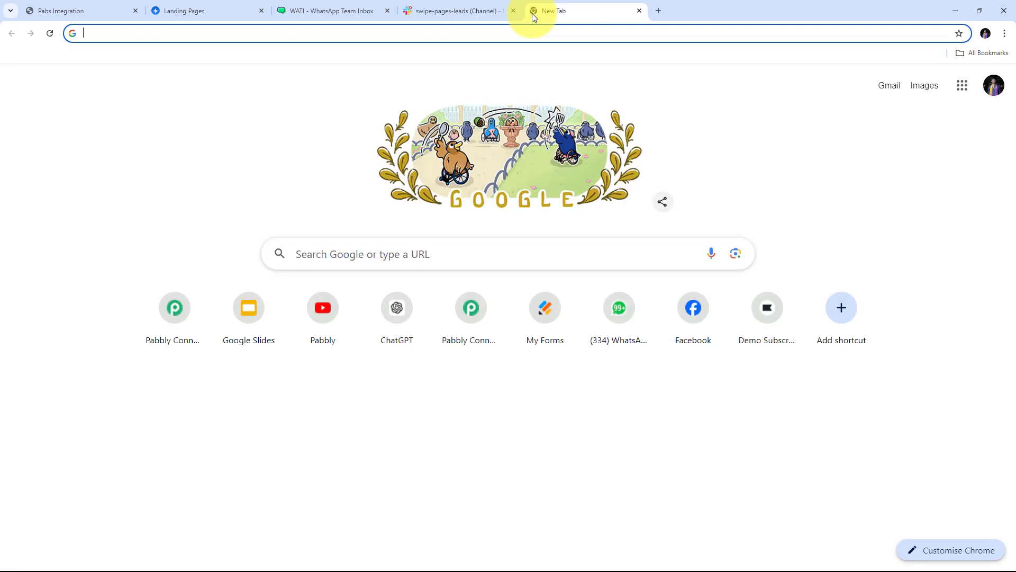
Load the pabbly.com/connect website and sign in to the Pabbly account.
{"action": "type", "text": "pabbl"}
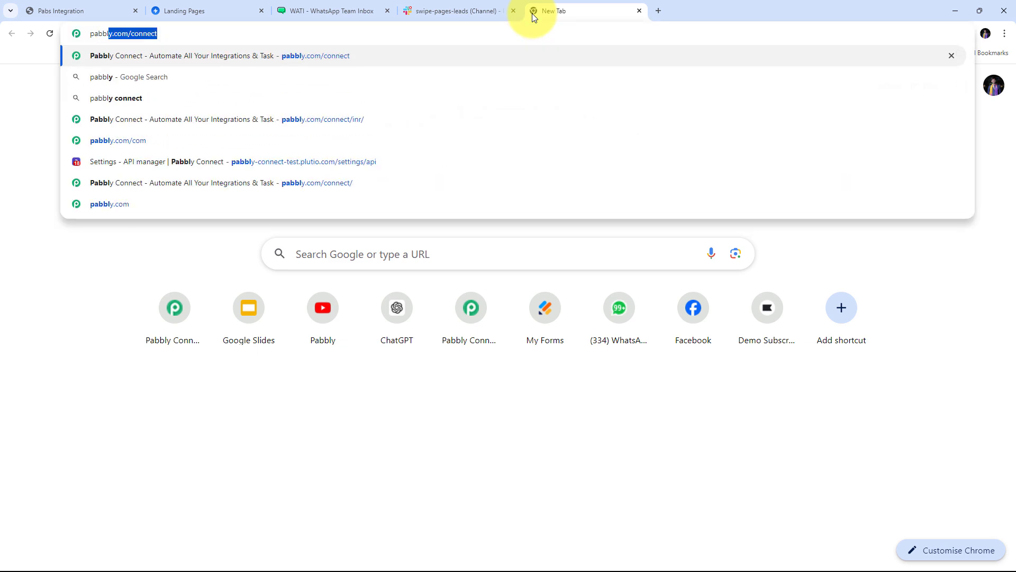
{"action": "type", "text": "y.co"}
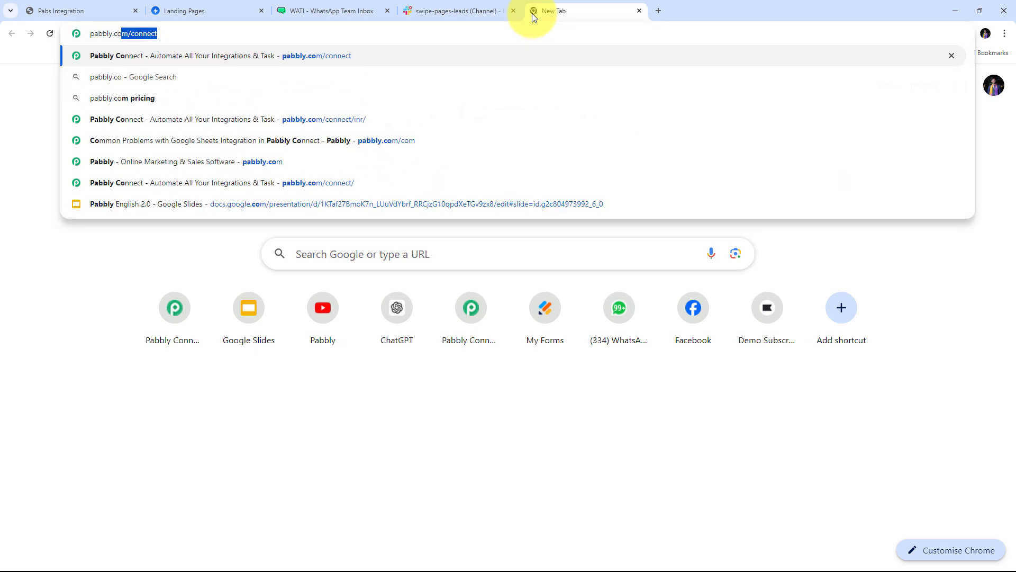
{"action": "key", "text": "Return"}
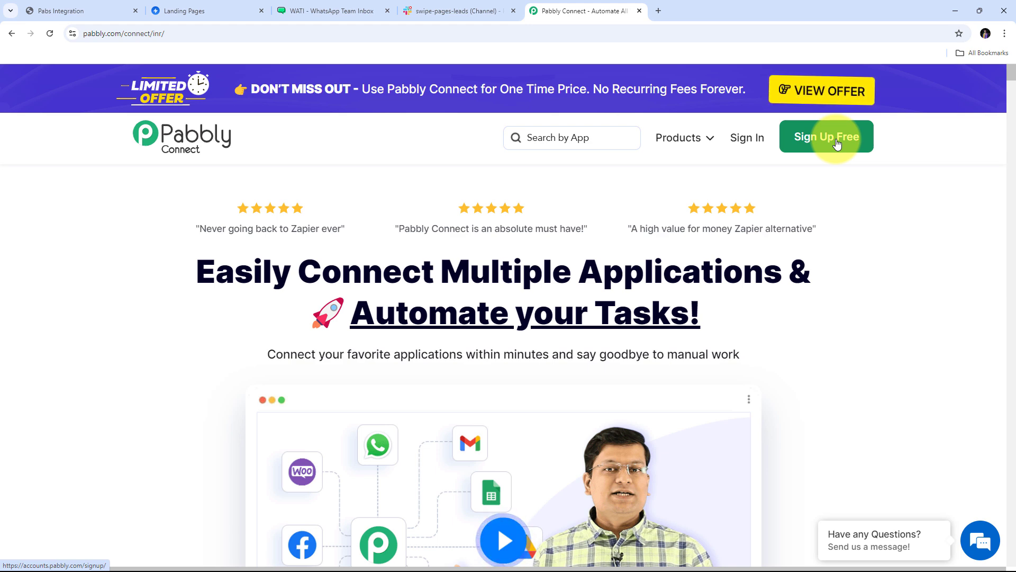
{"action": "left_click", "coordinate": [747, 138]}
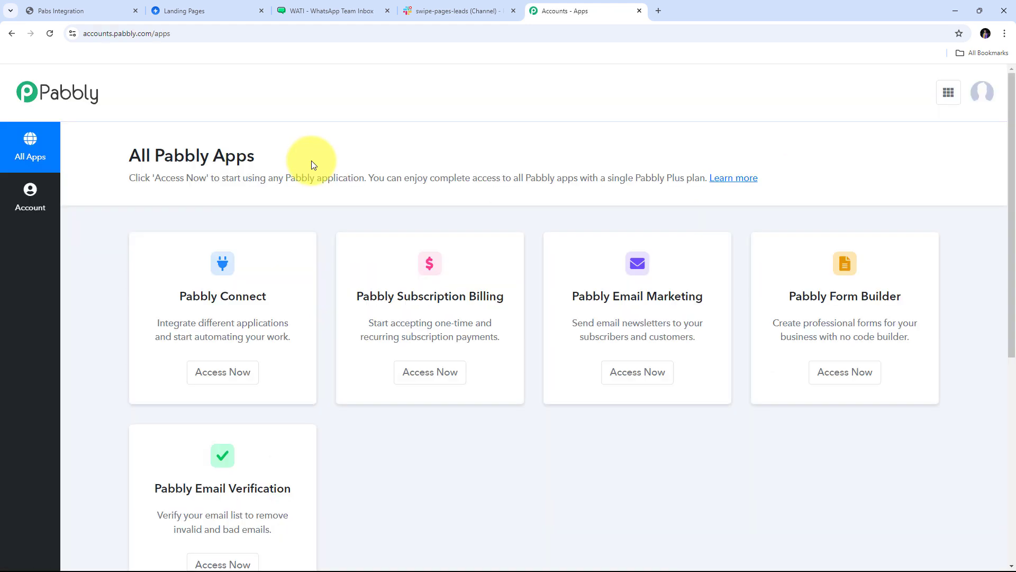
Launch Pabbly Connect from the All Pabbly Apps list to open its dashboard.
{"action": "scroll", "coordinate": [311, 160], "scroll_direction": "down", "scroll_amount": 2}
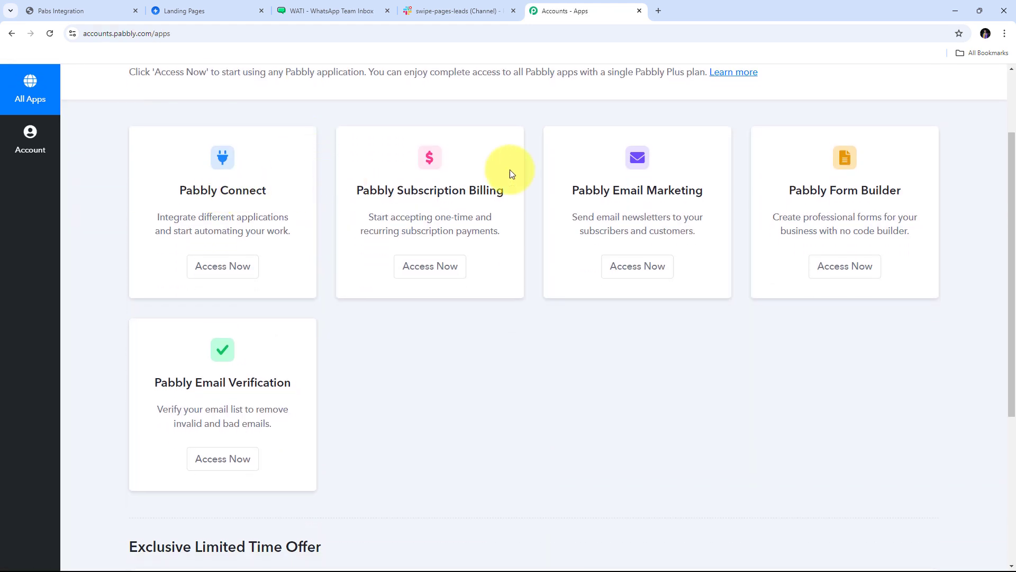
{"action": "scroll", "coordinate": [161, 199], "scroll_direction": "up", "scroll_amount": 2}
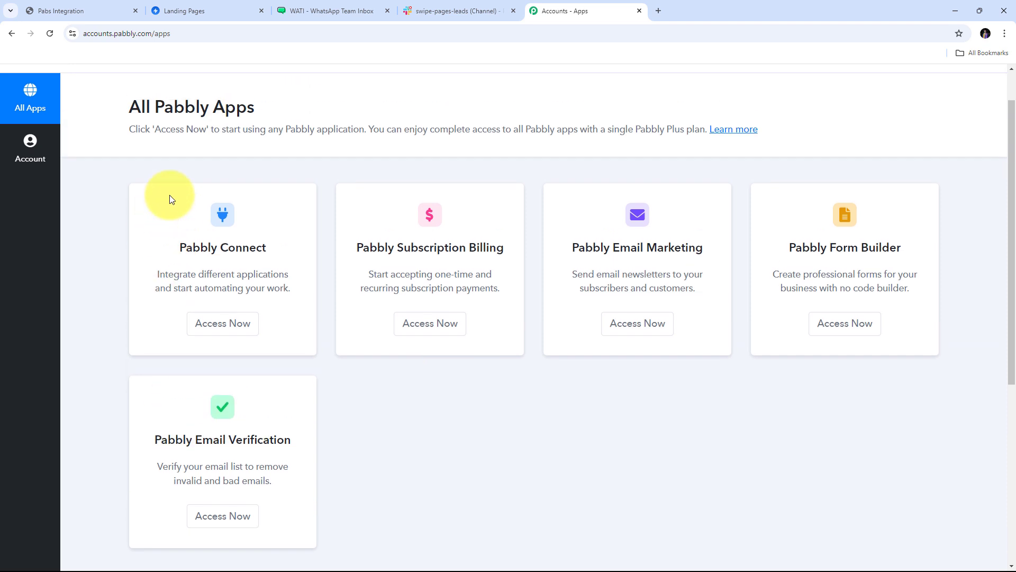
{"action": "left_click_drag", "start_coordinate": [178, 294], "coordinate": [270, 294]}
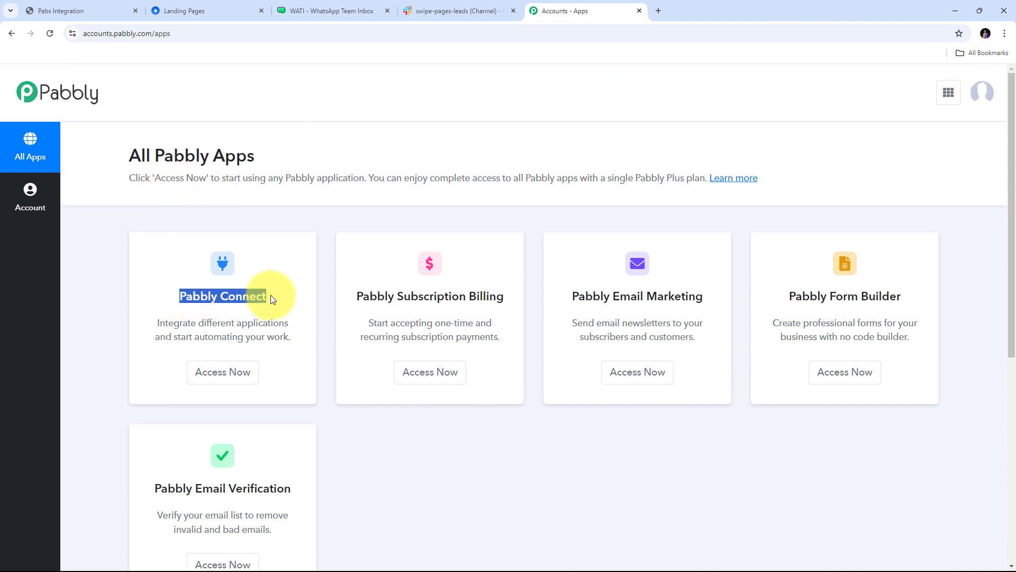
{"action": "left_click", "coordinate": [222, 377]}
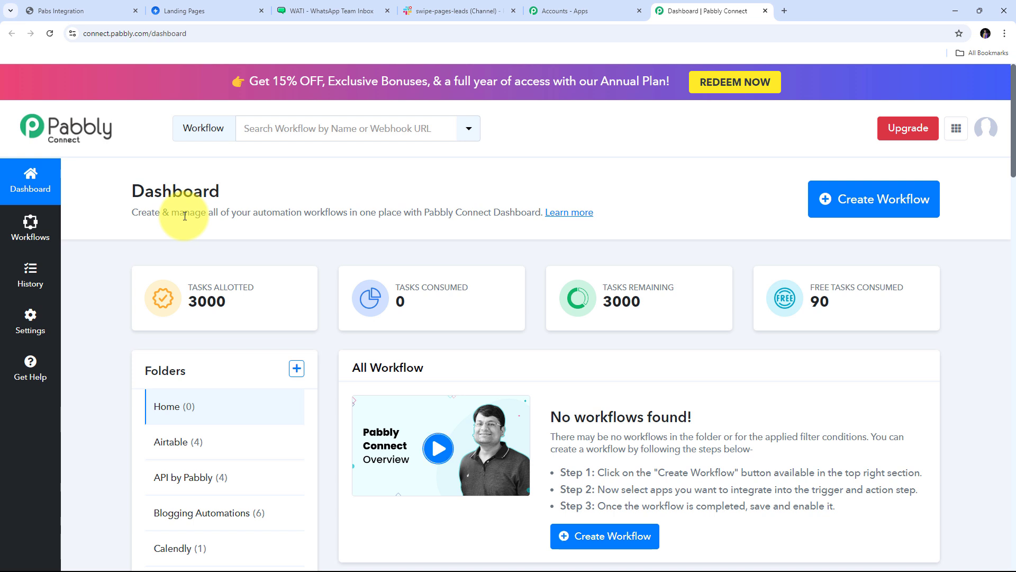
Create a Home-folder workflow named 'Send WhatsApp Message on Swipe Pages Form Submission & N…'.
{"action": "left_click", "coordinate": [866, 207]}
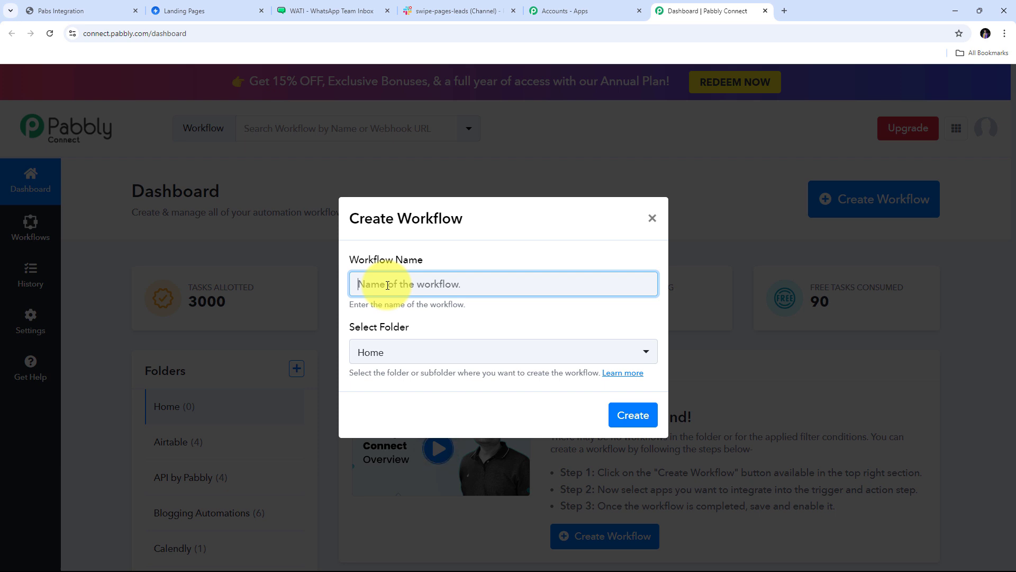
{"action": "key", "text": "ctrl+v"}
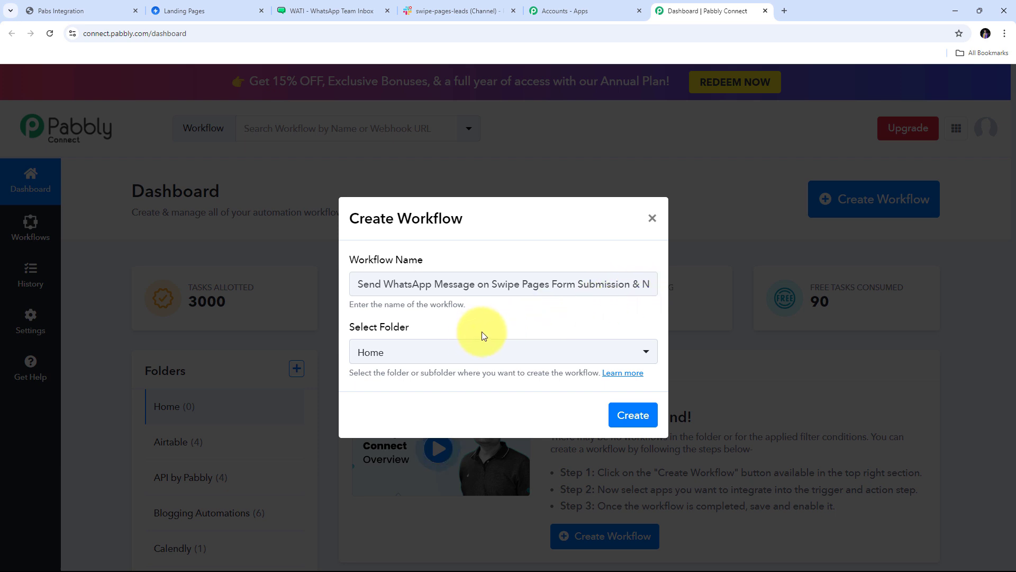
{"action": "left_click", "coordinate": [631, 415]}
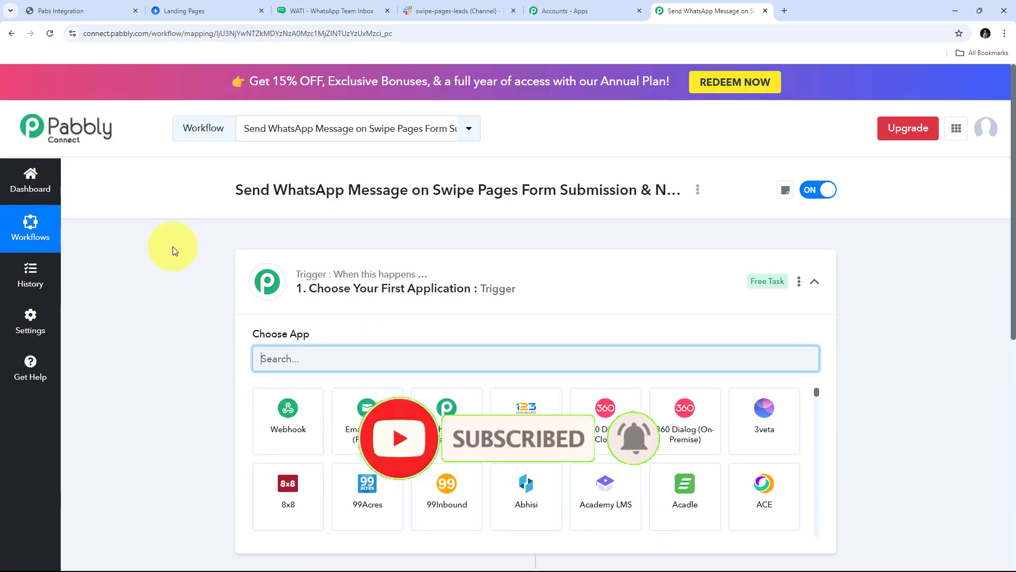
Set the workflow trigger to Swipe Pages with the New Form Submission event.
{"action": "scroll", "coordinate": [173, 246], "scroll_direction": "down", "scroll_amount": 3}
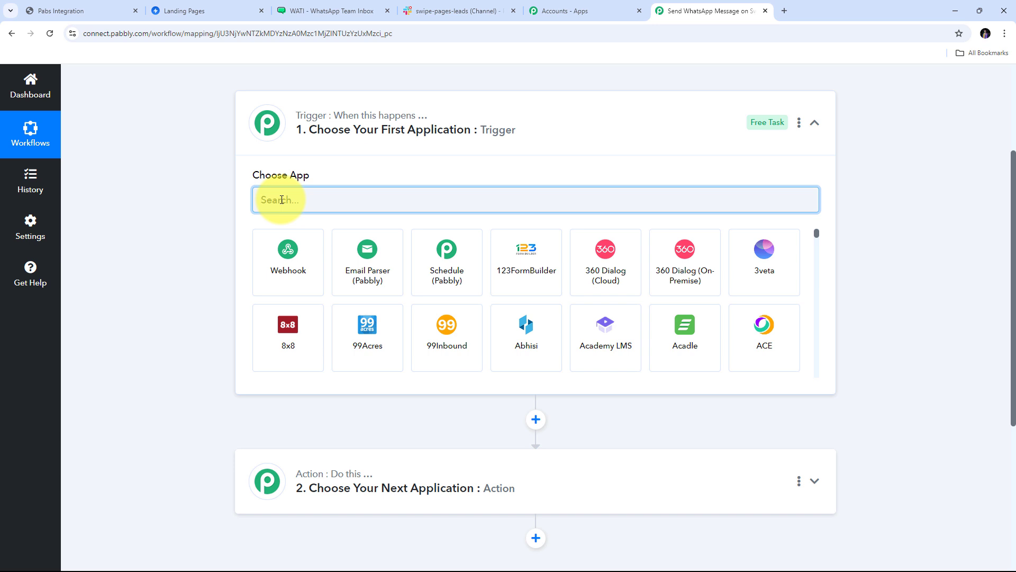
{"action": "type", "text": "Swipe"}
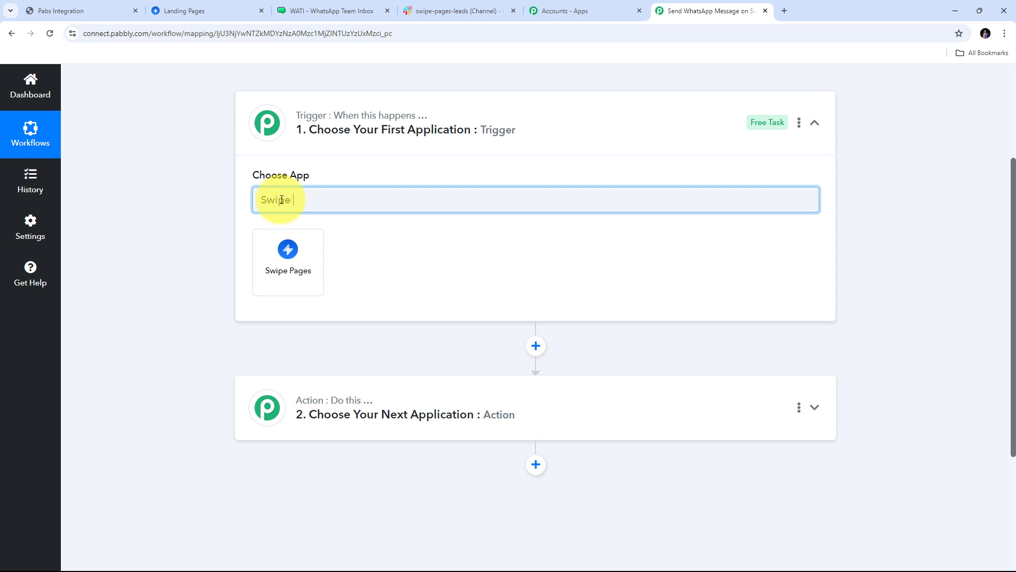
{"action": "type", "text": " Pages"}
{"action": "left_click", "coordinate": [287, 258]}
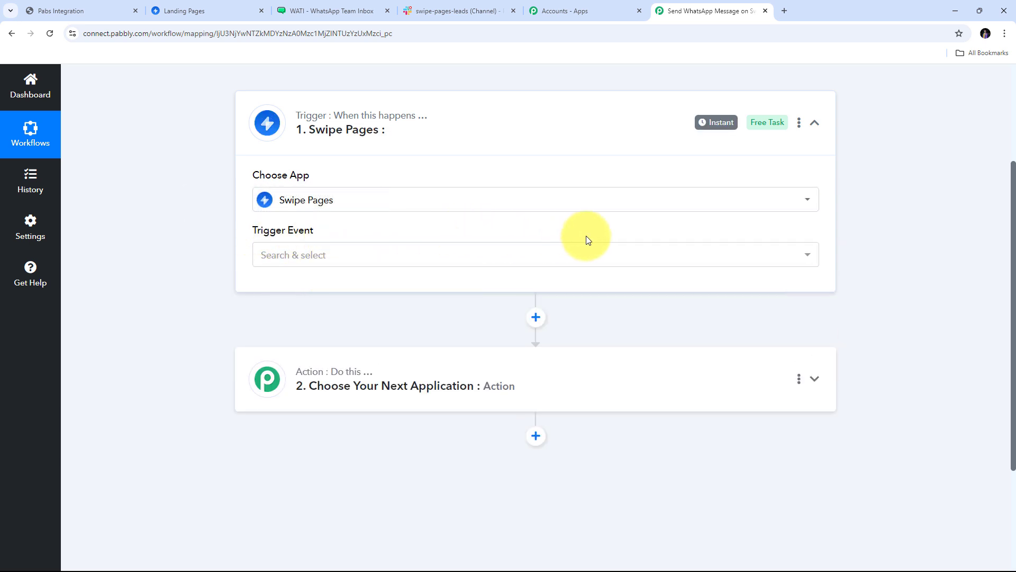
{"action": "left_click", "coordinate": [272, 254]}
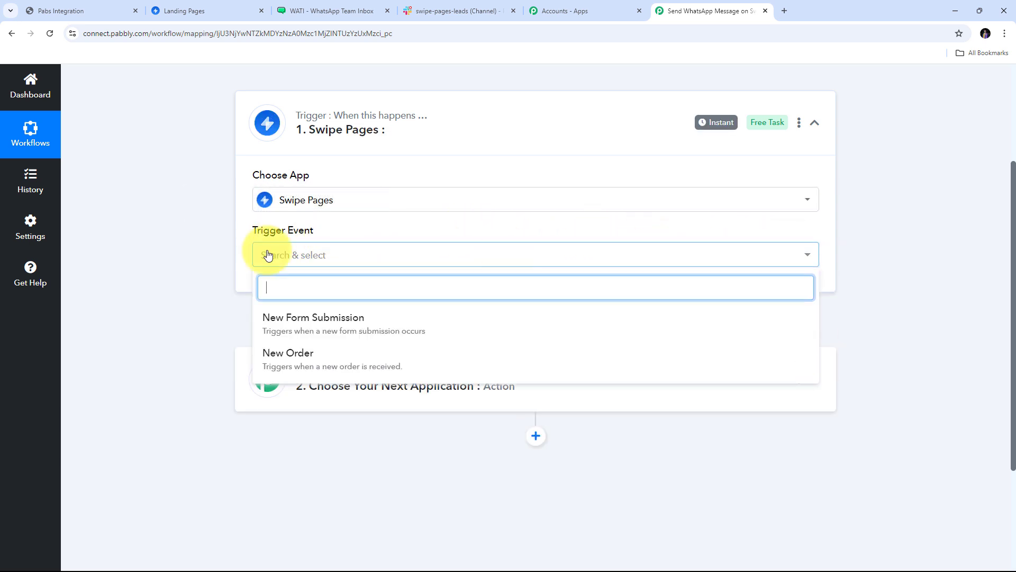
{"action": "left_click", "coordinate": [328, 325]}
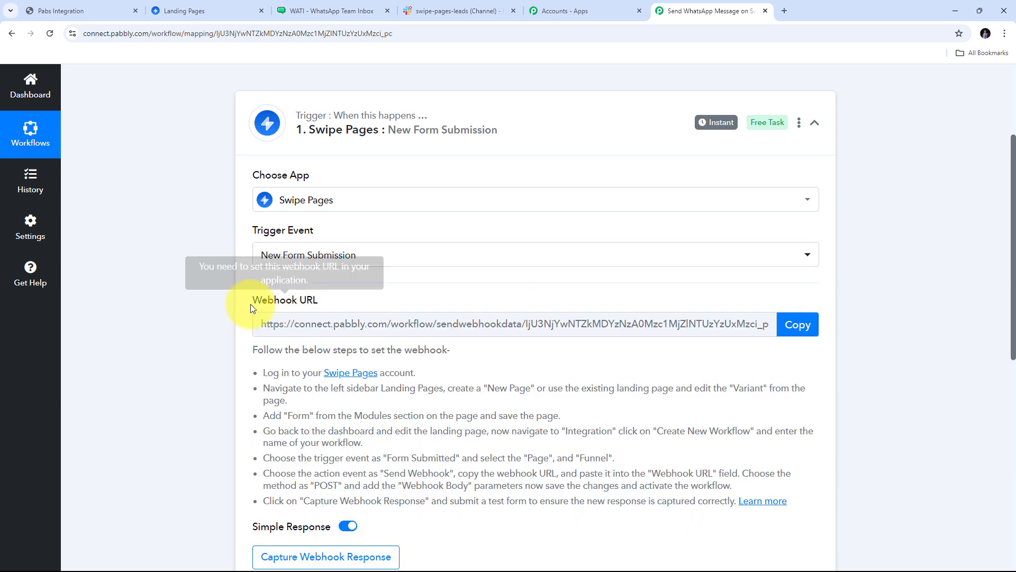
Copy the trigger's webhook URL and switch to the Swipe Pages landing pages tab.
{"action": "scroll", "coordinate": [350, 284], "scroll_direction": "down", "scroll_amount": 1}
{"action": "scroll", "coordinate": [312, 175], "scroll_direction": "up", "scroll_amount": 1}
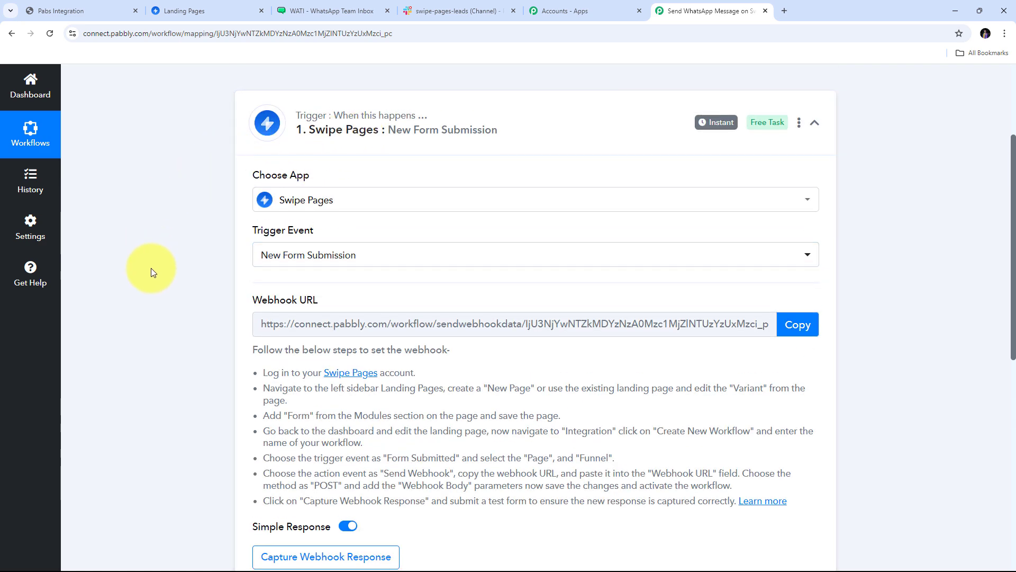
{"action": "scroll", "coordinate": [151, 268], "scroll_direction": "down", "scroll_amount": 1}
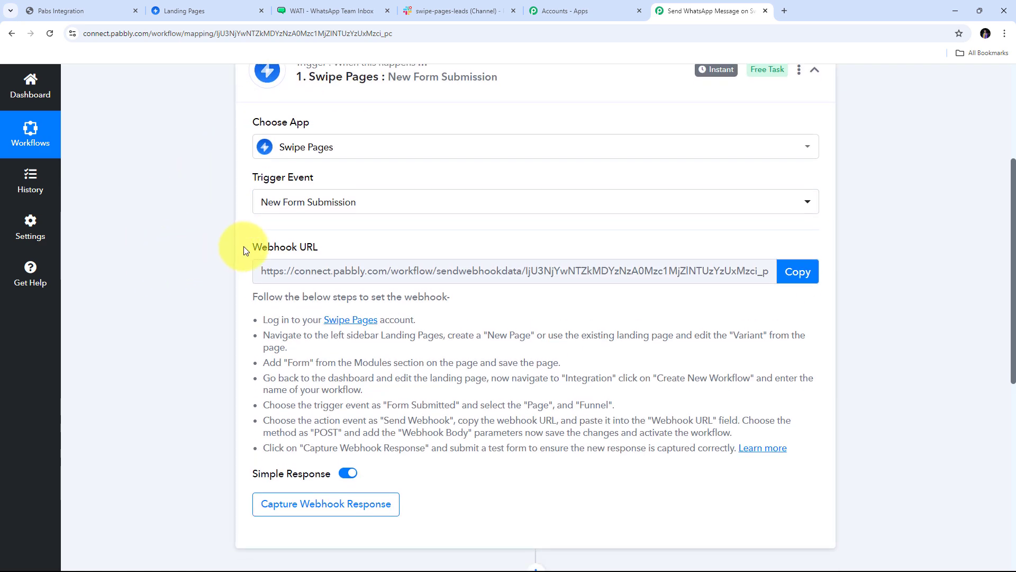
{"action": "left_click_drag", "start_coordinate": [243, 246], "coordinate": [355, 250]}
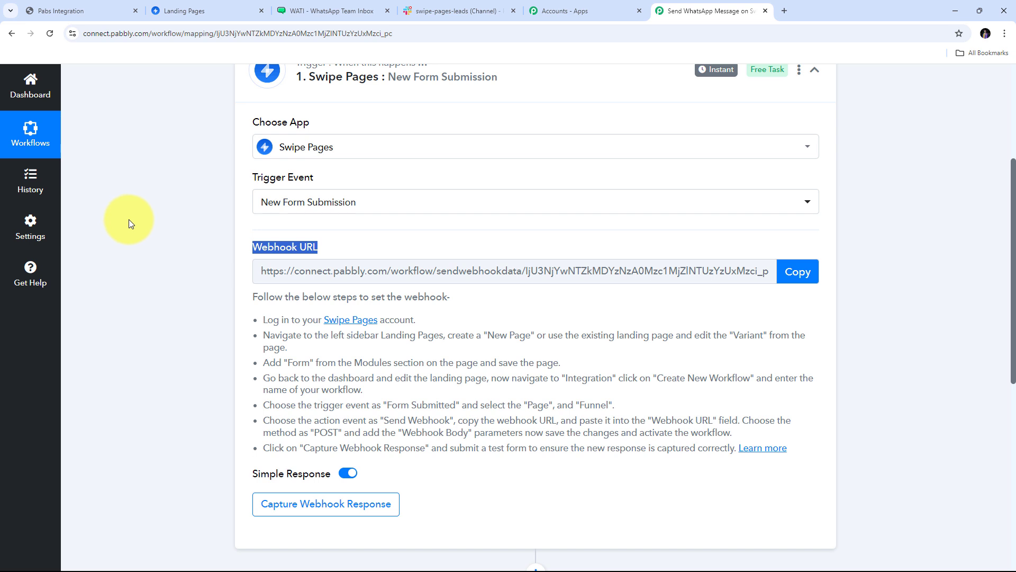
{"action": "scroll", "coordinate": [129, 220], "scroll_direction": "up", "scroll_amount": 1}
{"action": "scroll", "coordinate": [233, 200], "scroll_direction": "down", "scroll_amount": 1}
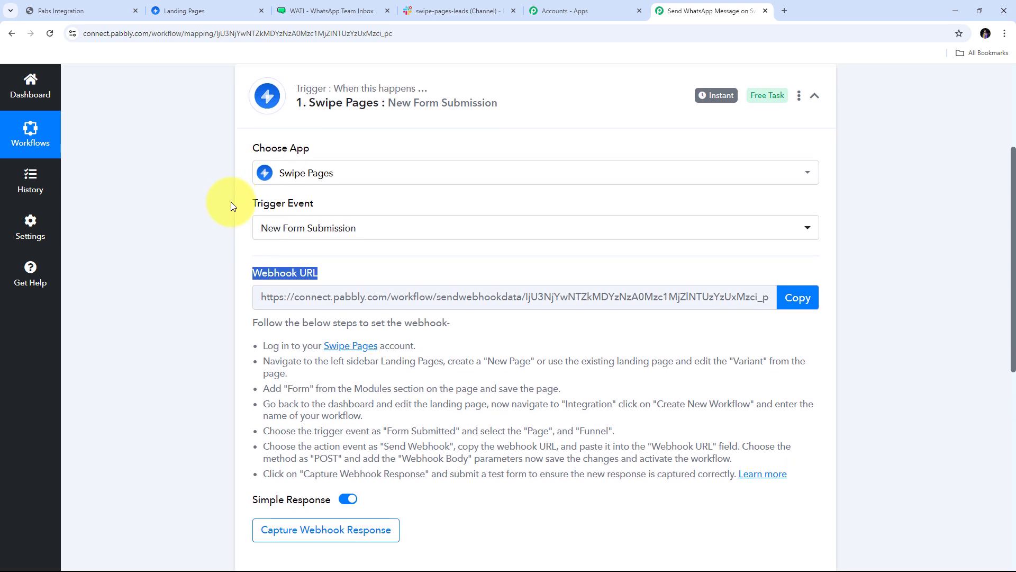
{"action": "scroll", "coordinate": [235, 238], "scroll_direction": "down", "scroll_amount": 1}
{"action": "left_click_drag", "start_coordinate": [257, 265], "coordinate": [831, 418]}
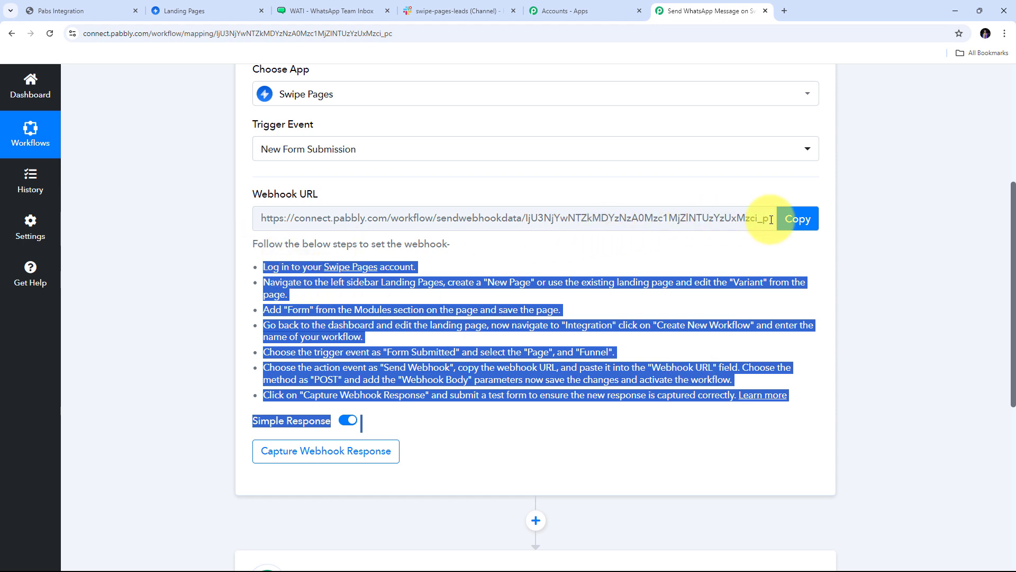
{"action": "left_click", "coordinate": [790, 225]}
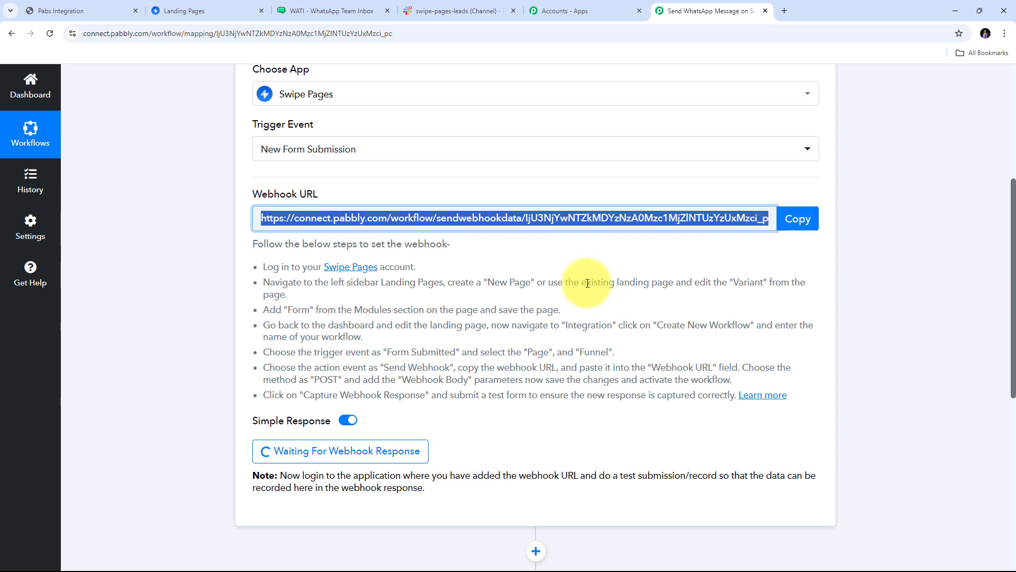
{"action": "left_click", "coordinate": [182, 9]}
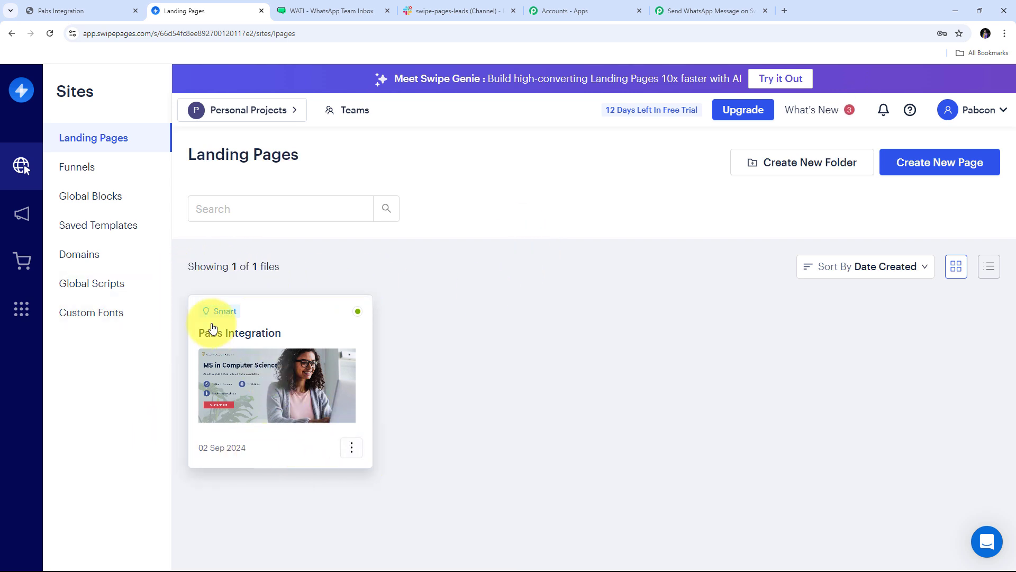
Edit the Pabs Integration page and open its Integrations to reach the Campaigns Workflows list.
{"action": "left_click", "coordinate": [352, 449]}
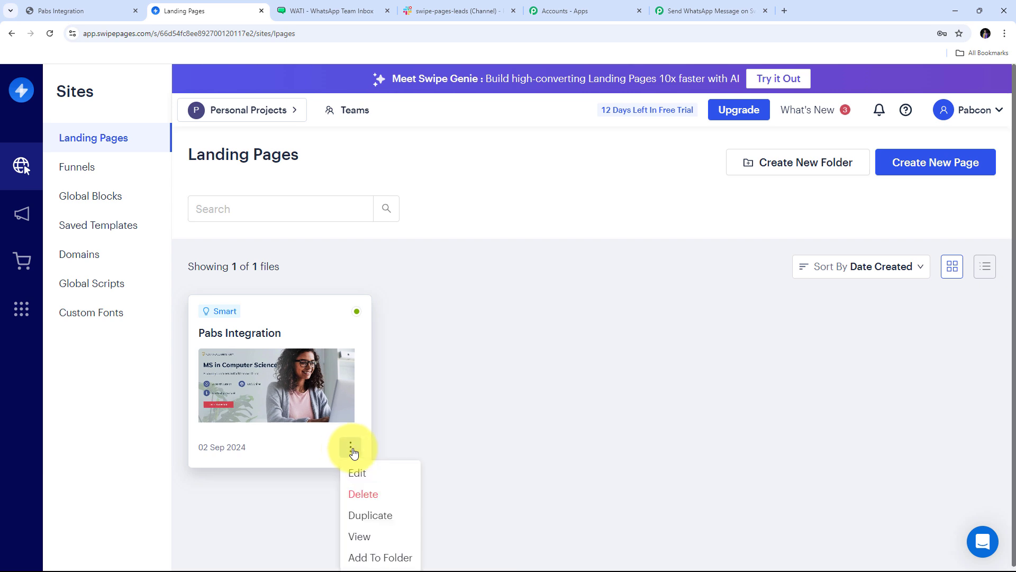
{"action": "left_click", "coordinate": [368, 478]}
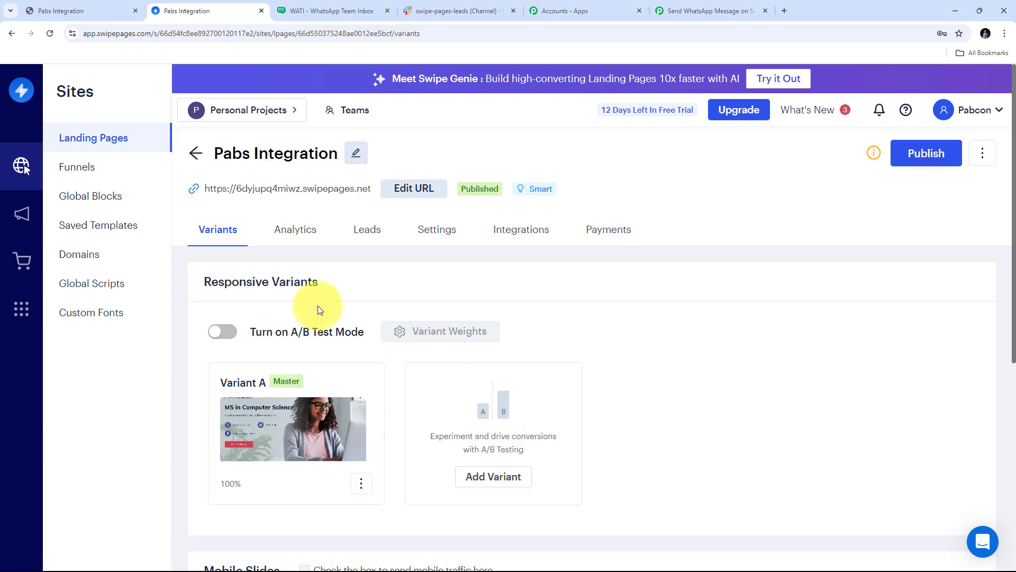
{"action": "scroll", "coordinate": [370, 281], "scroll_direction": "down", "scroll_amount": 1}
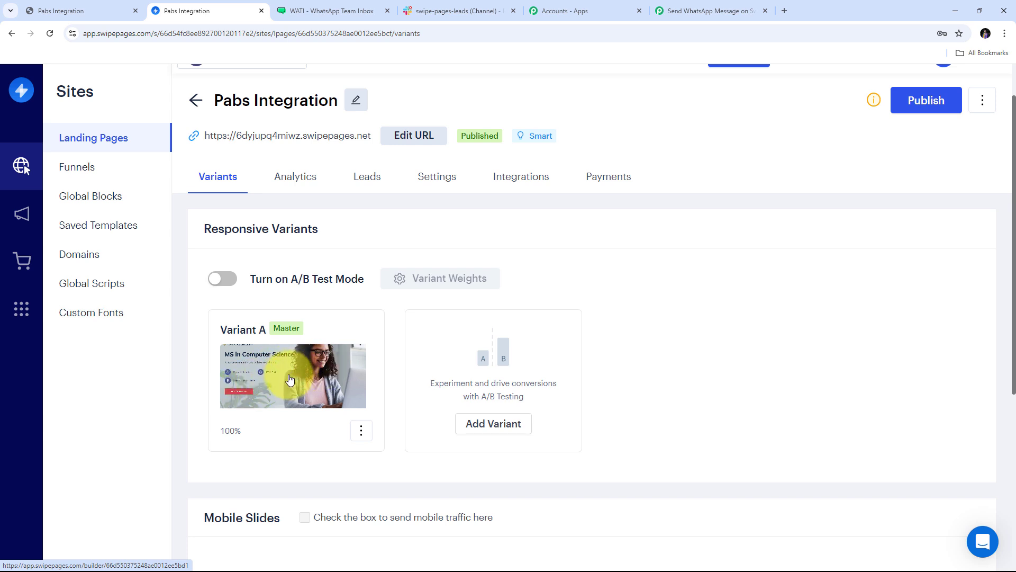
{"action": "left_click", "coordinate": [524, 184]}
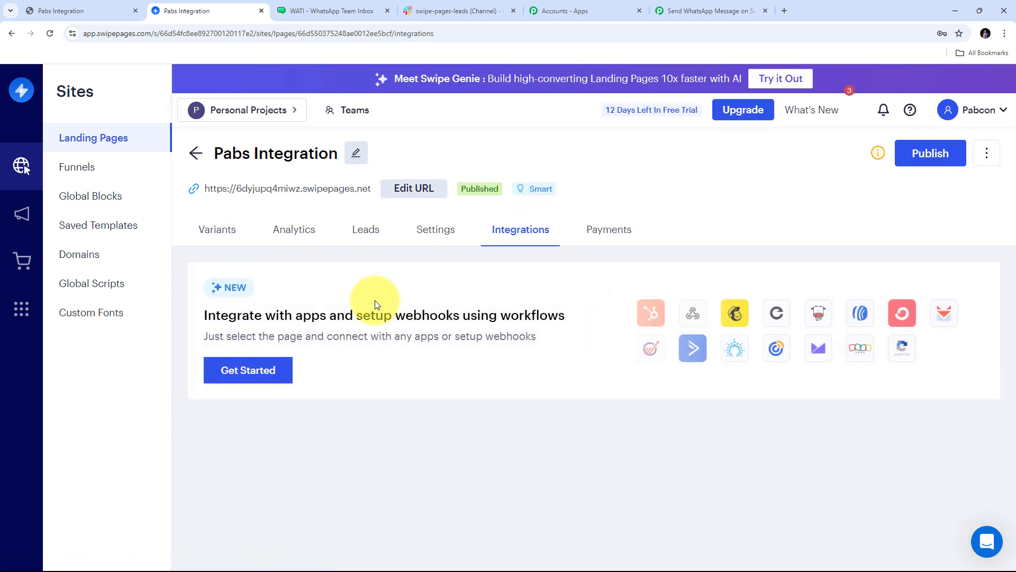
{"action": "left_click", "coordinate": [242, 379]}
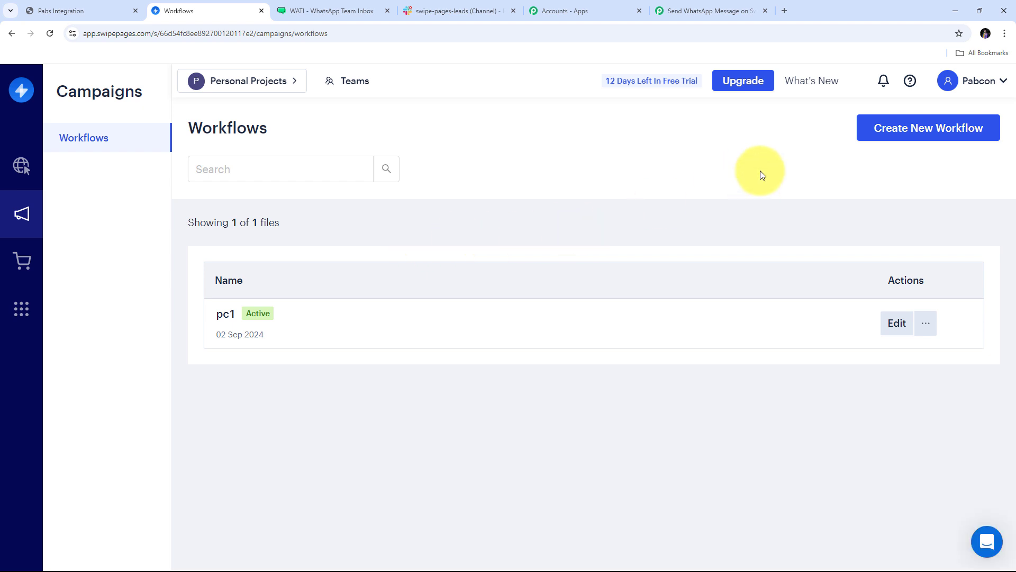
Create the 'Swipe Pages Integration' workflow and drop a Form Submitted trigger onto its canvas.
{"action": "left_click", "coordinate": [930, 130]}
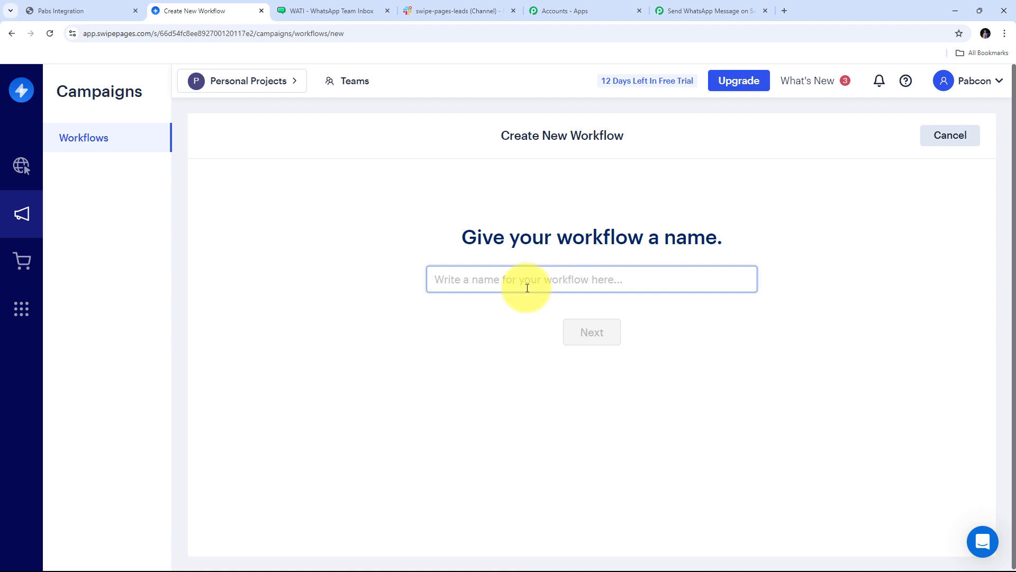
{"action": "type", "text": "Swi"}
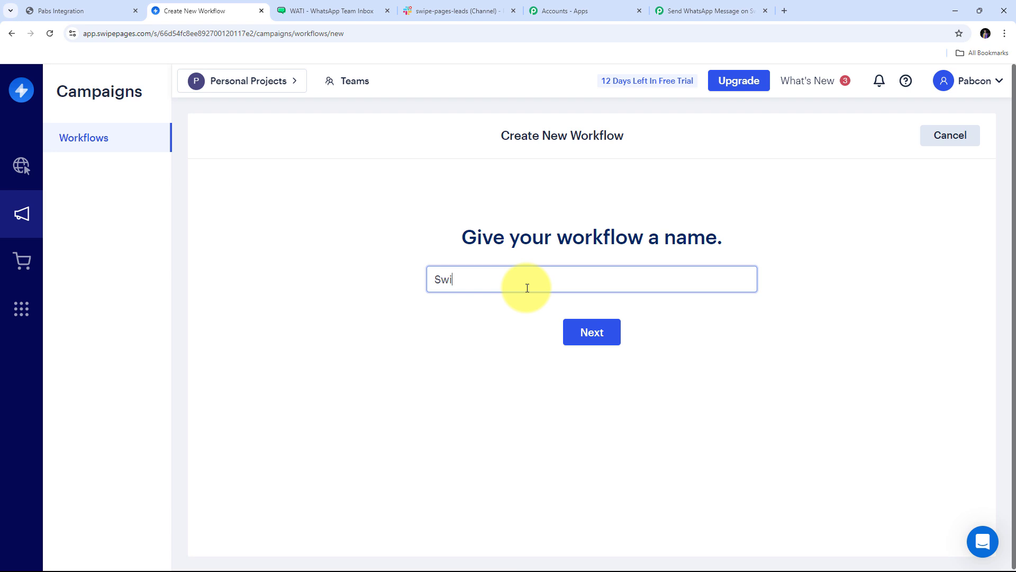
{"action": "type", "text": "pe Pages Integration"}
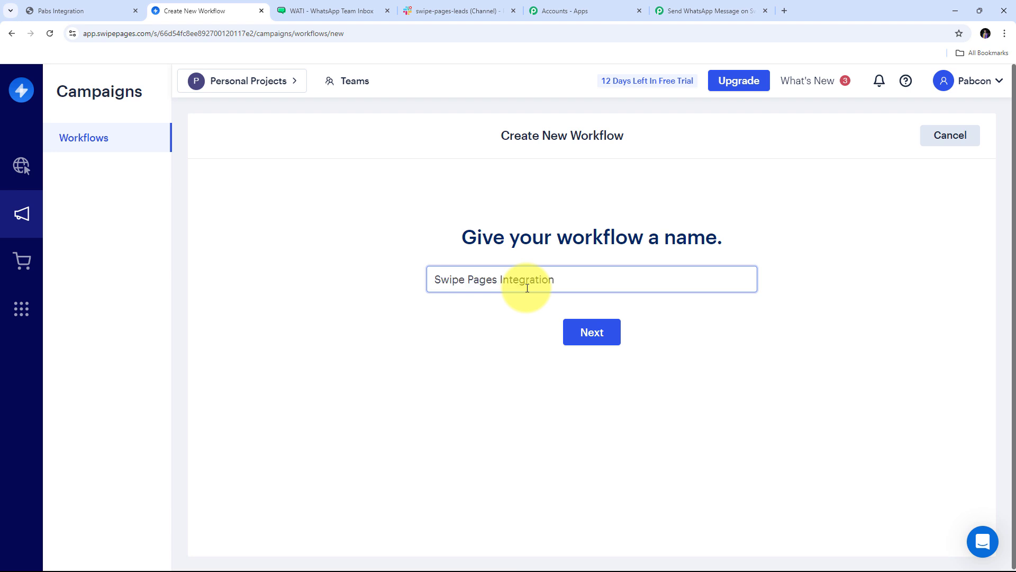
{"action": "left_click", "coordinate": [599, 338]}
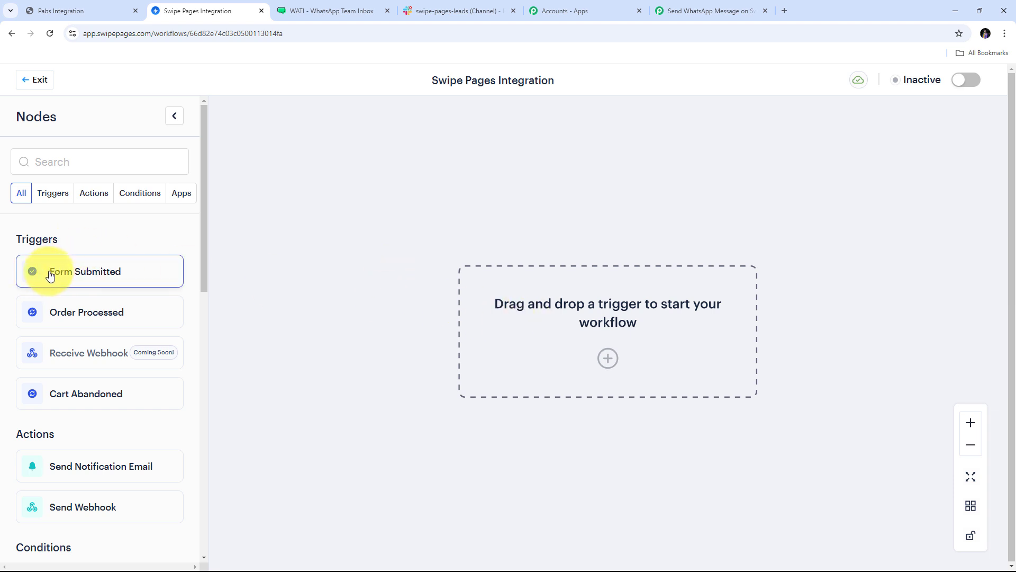
{"action": "left_click_drag", "start_coordinate": [57, 276], "coordinate": [603, 324]}
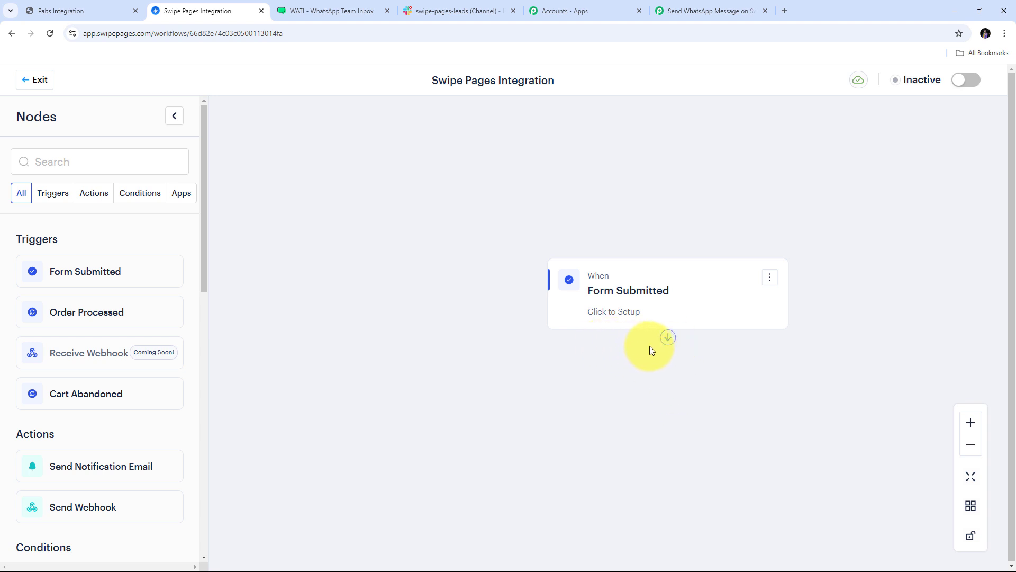
Drop a Send Webhook action onto the canvas and connect the Form Submitted trigger to it.
{"action": "scroll", "coordinate": [138, 295], "scroll_direction": "down", "scroll_amount": 3}
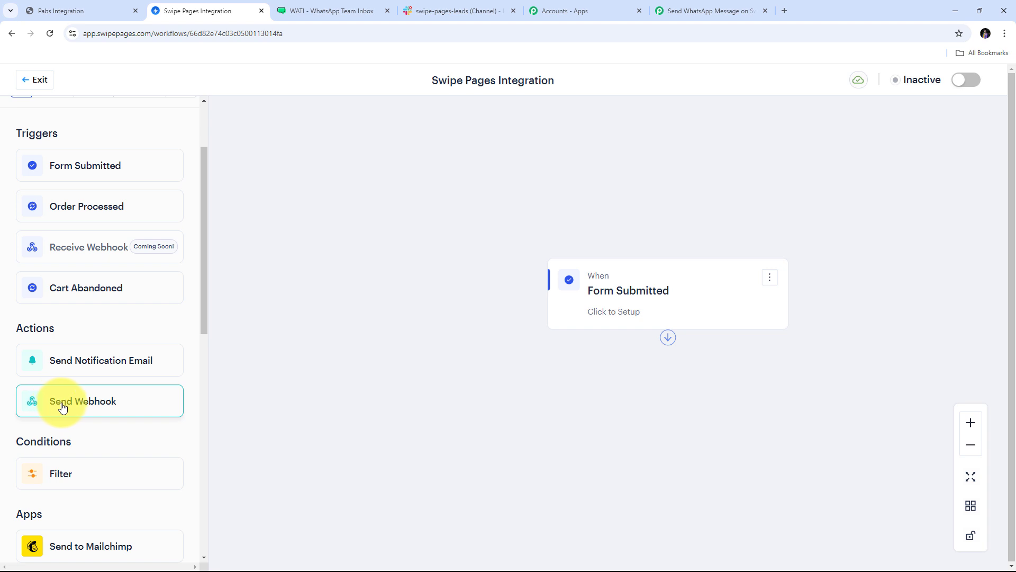
{"action": "left_click_drag", "start_coordinate": [59, 404], "coordinate": [637, 402]}
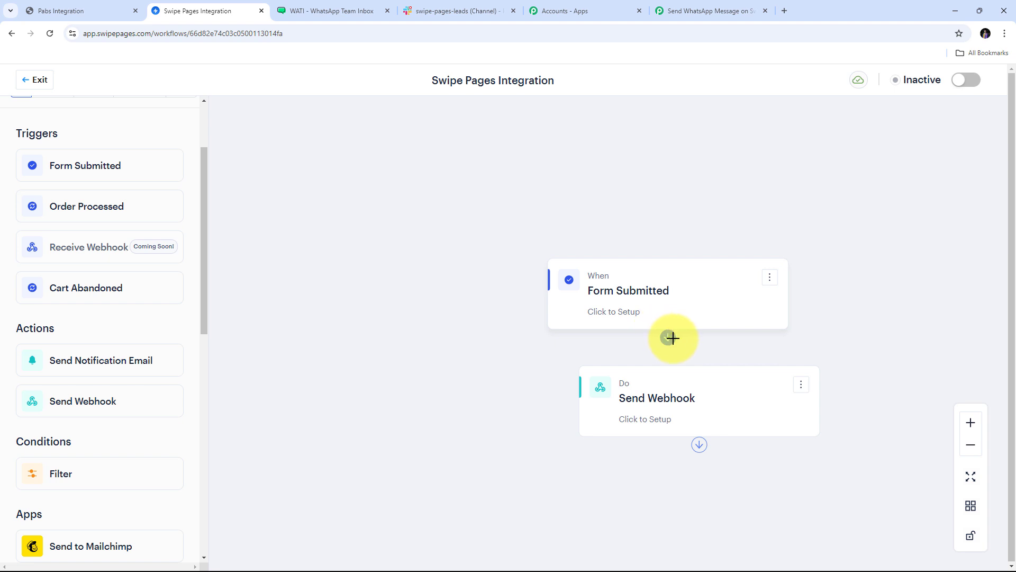
{"action": "left_click_drag", "start_coordinate": [670, 336], "coordinate": [688, 384]}
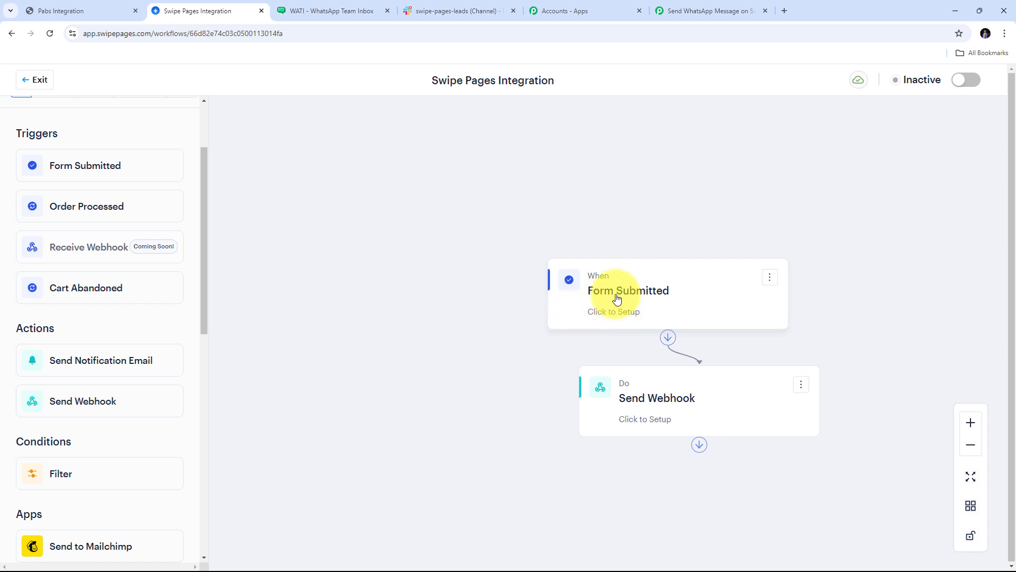
Set the Form Submitted trigger to Selected Pages with Pabs Integration ticked, and Funnel to Any Funnel.
{"action": "left_click", "coordinate": [657, 303]}
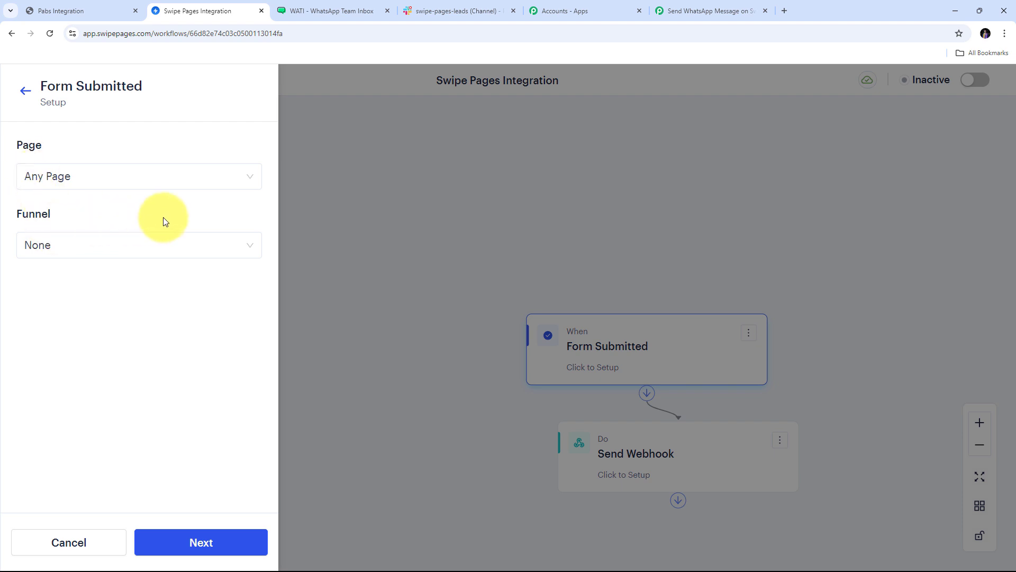
{"action": "left_click", "coordinate": [175, 186]}
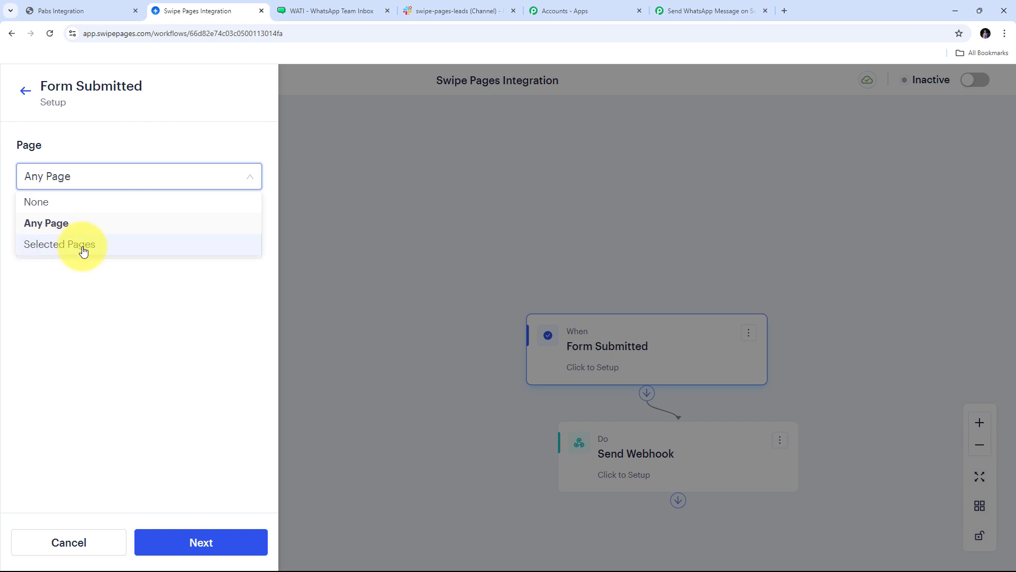
{"action": "left_click", "coordinate": [53, 244]}
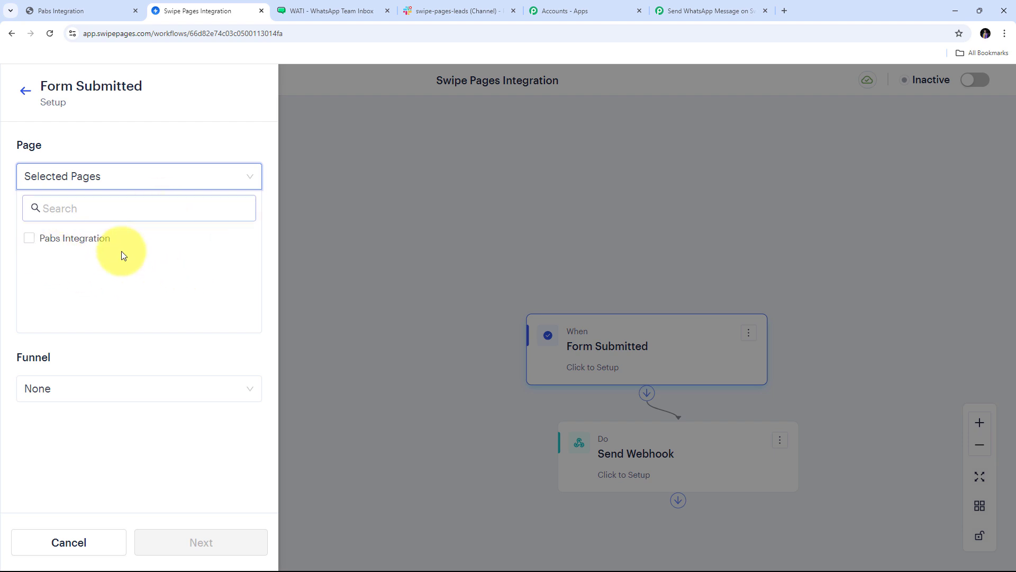
{"action": "left_click", "coordinate": [52, 243]}
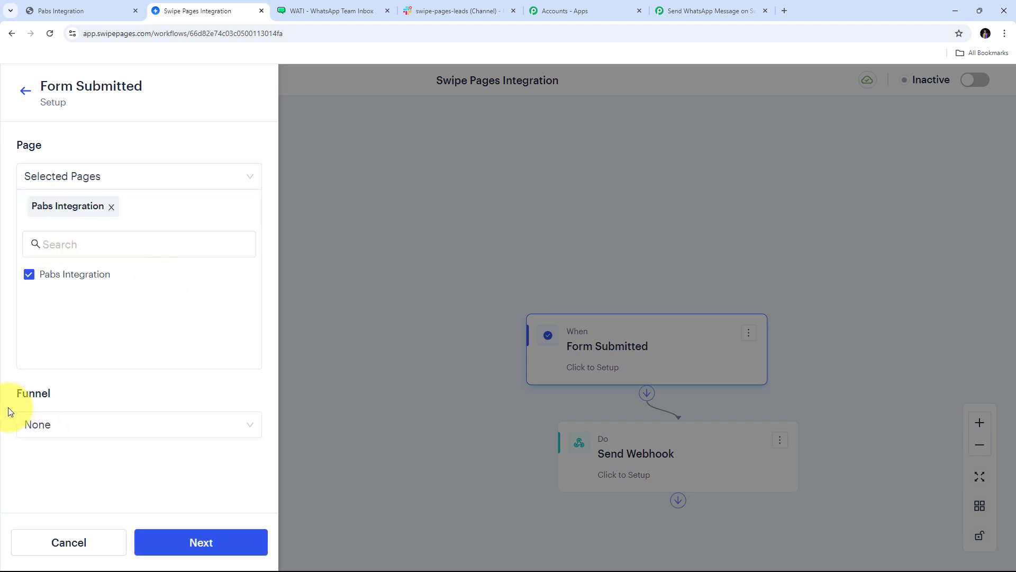
{"action": "left_click", "coordinate": [217, 430]}
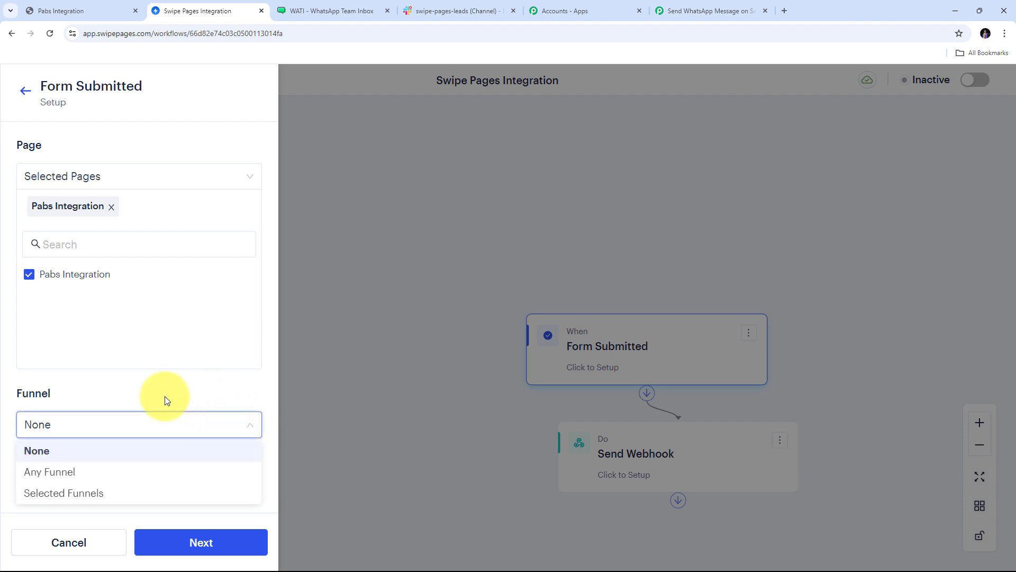
{"action": "left_click", "coordinate": [62, 478]}
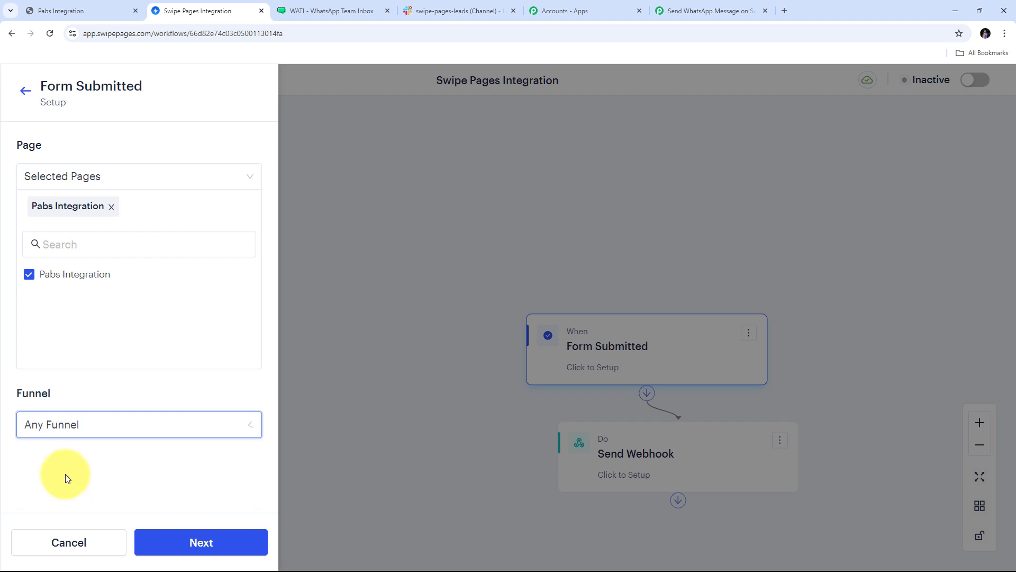
{"action": "left_click", "coordinate": [194, 544]}
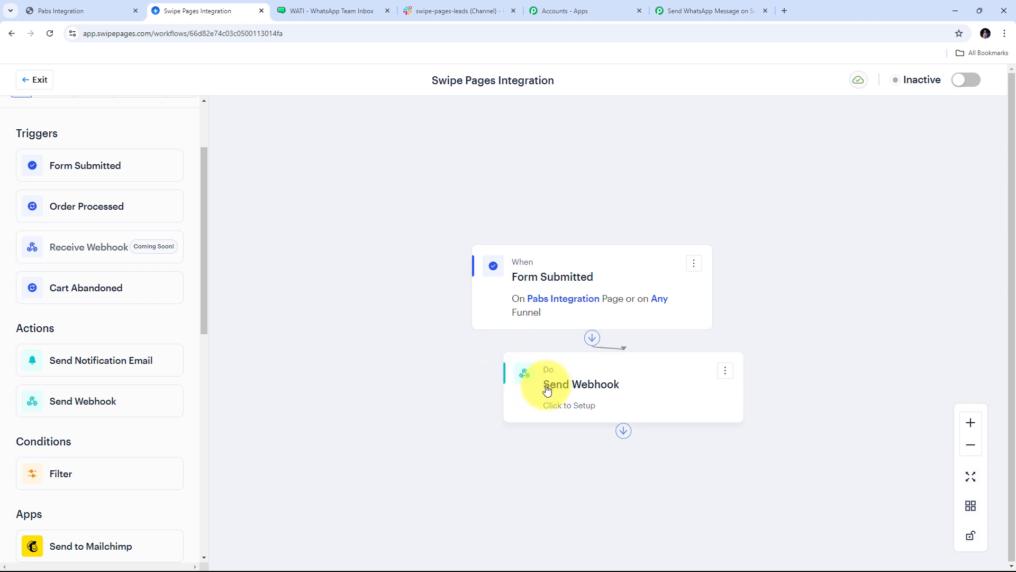
Paste the copied Pabbly Connect webhook URL into the Send Webhook action's Webhook URL field.
{"action": "left_click", "coordinate": [605, 403]}
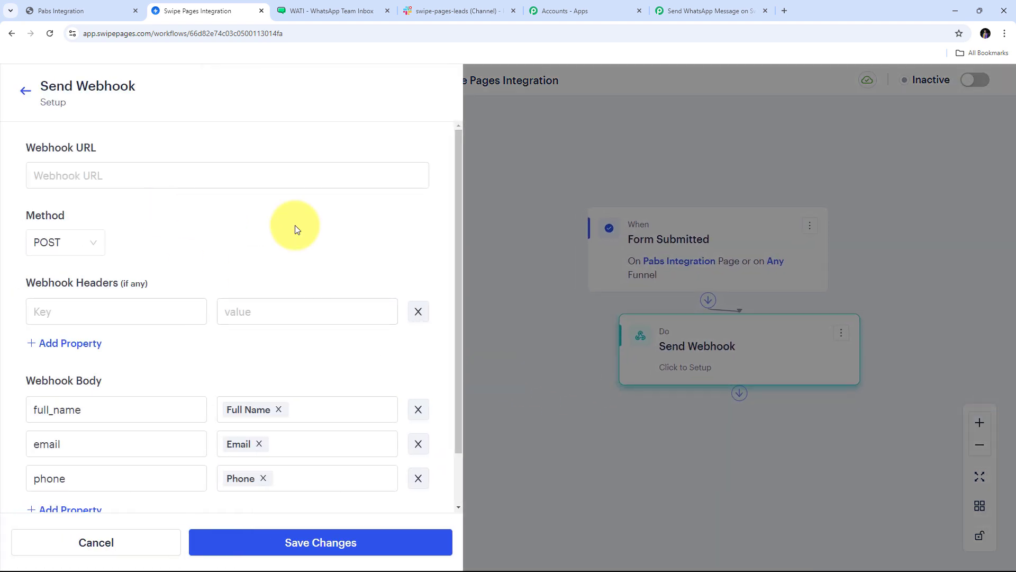
{"action": "scroll", "coordinate": [294, 225], "scroll_direction": "down", "scroll_amount": 1}
{"action": "scroll", "coordinate": [294, 225], "scroll_direction": "up", "scroll_amount": 1}
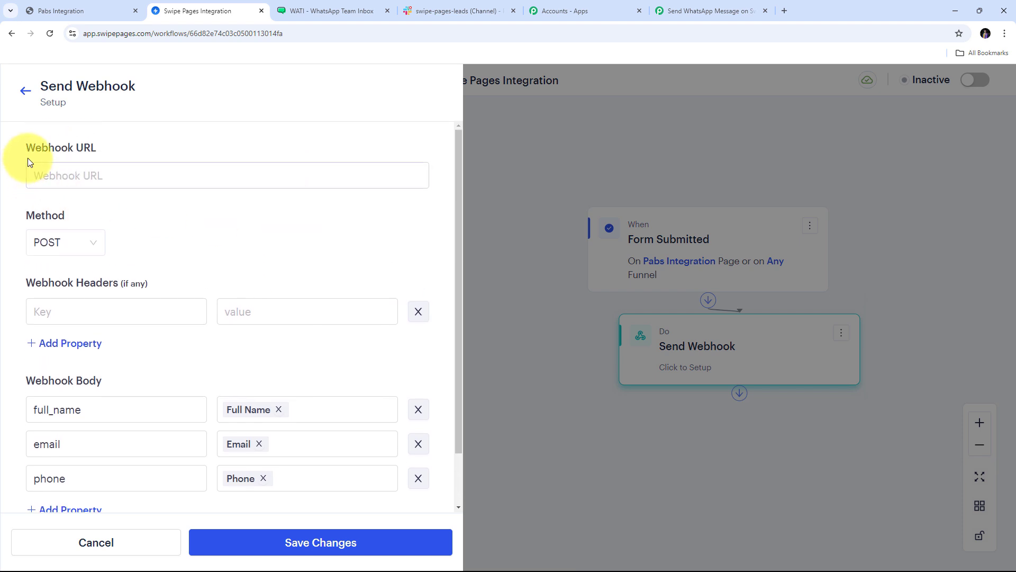
{"action": "left_click", "coordinate": [90, 184]}
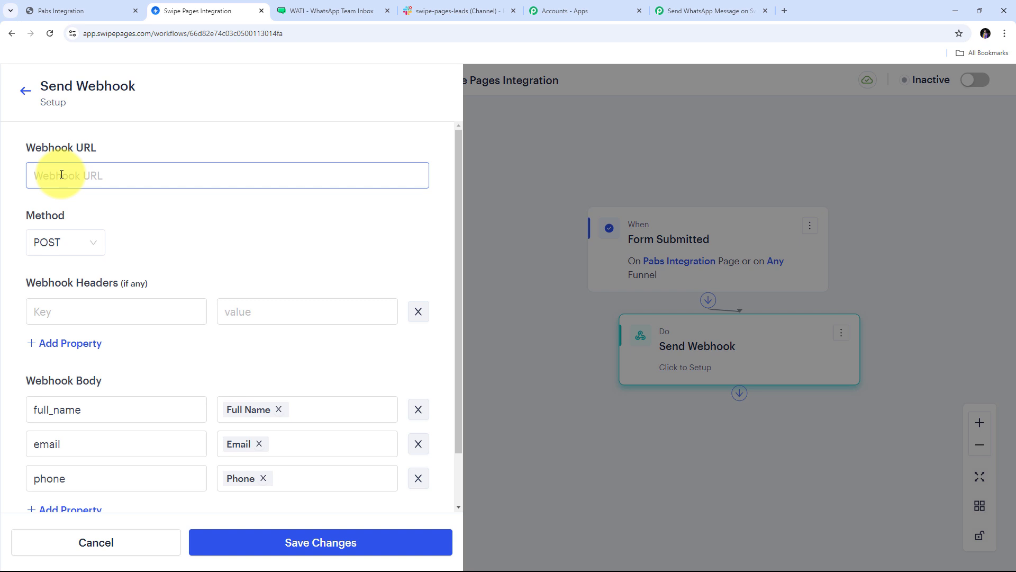
{"action": "right_click", "coordinate": [61, 174]}
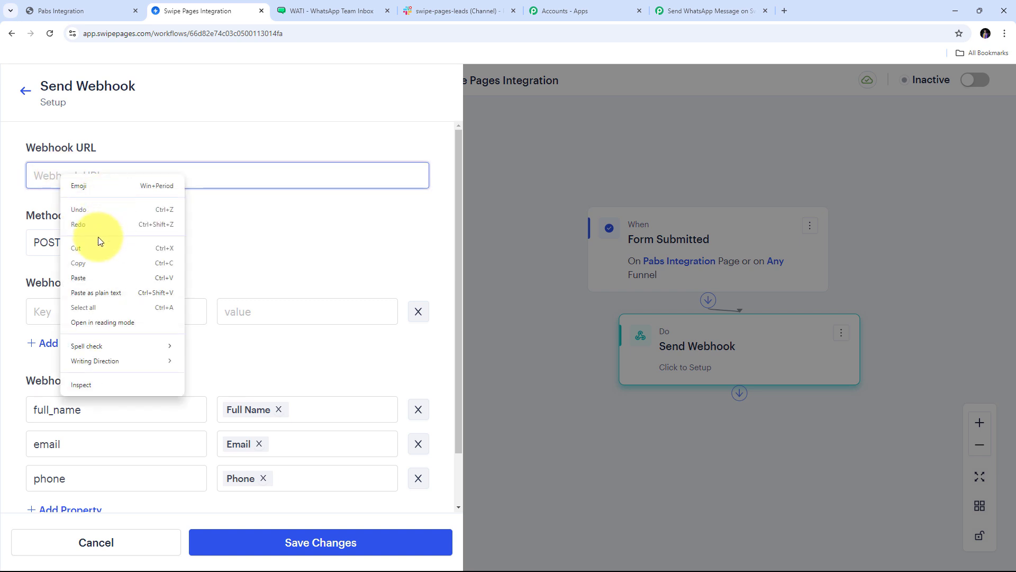
{"action": "left_click", "coordinate": [84, 275]}
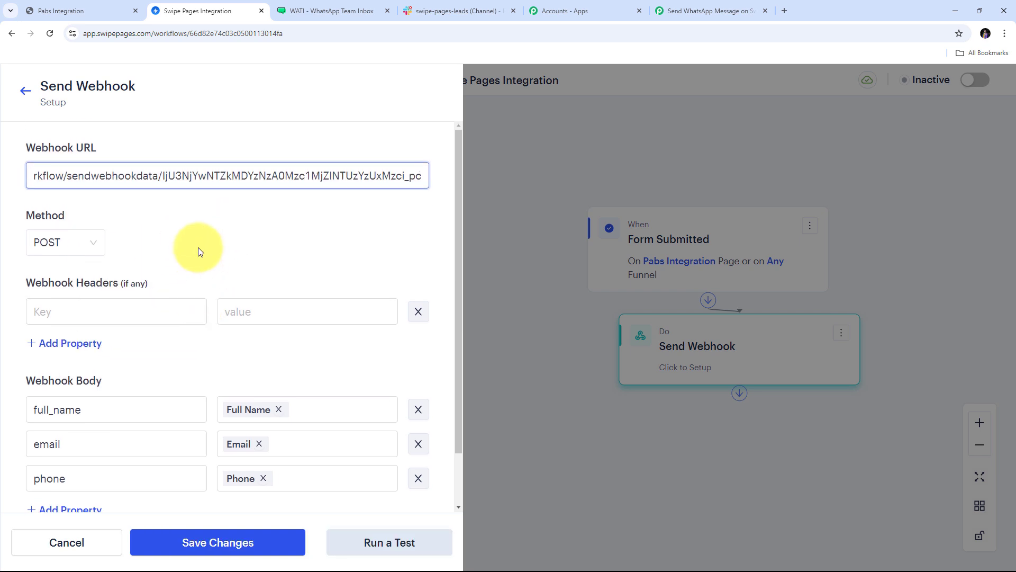
Save the webhook settings and switch the Swipe Pages workflow from Inactive to Active.
{"action": "scroll", "coordinate": [197, 247], "scroll_direction": "down", "scroll_amount": 1}
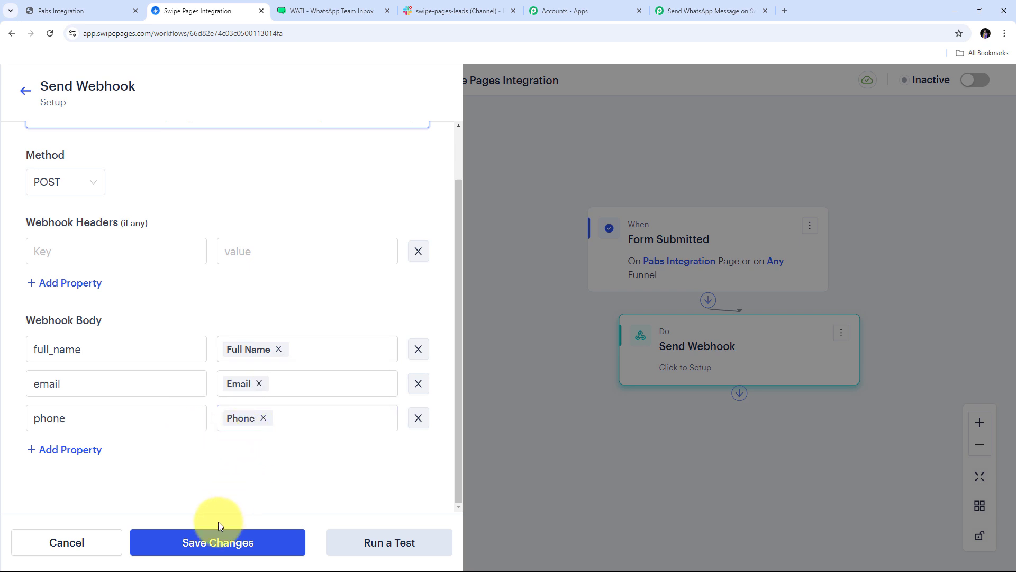
{"action": "left_click", "coordinate": [211, 544]}
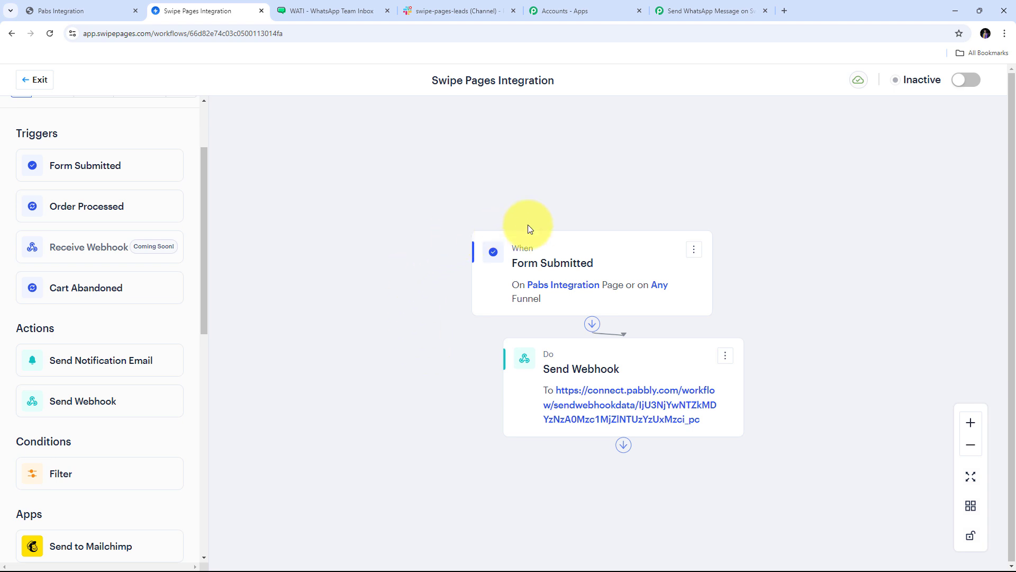
{"action": "left_click", "coordinate": [968, 81]}
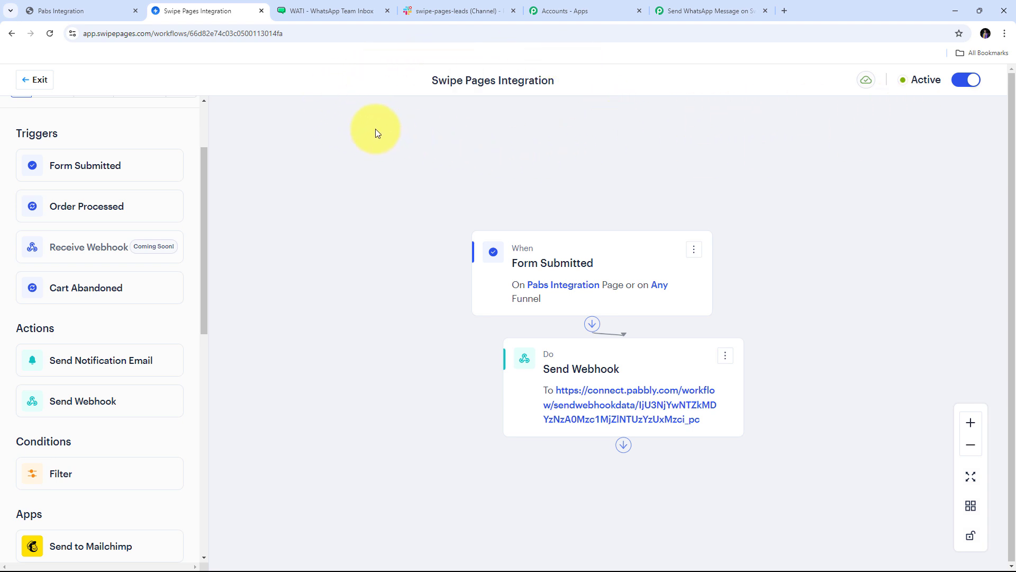
{"action": "left_click", "coordinate": [697, 10]}
Leave the Swipe Pages trigger waiting for a webhook response and go to the landing page.
{"action": "scroll", "coordinate": [553, 273], "scroll_direction": "down", "scroll_amount": 2}
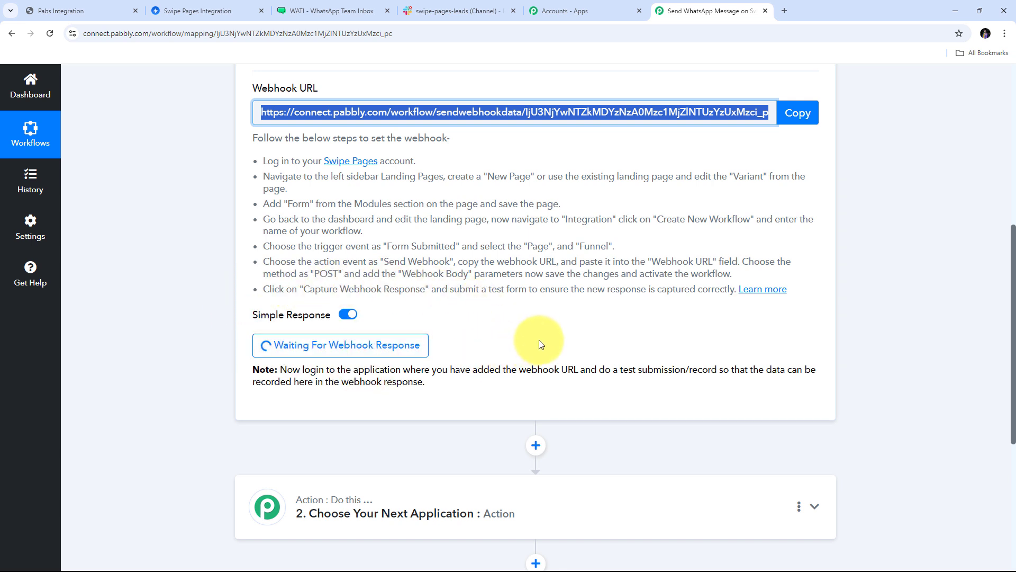
{"action": "left_click", "coordinate": [86, 4]}
Submit the Talk to a program advisor form with a demo full name, e-mail and phone number.
{"action": "scroll", "coordinate": [782, 266], "scroll_direction": "up", "scroll_amount": 10}
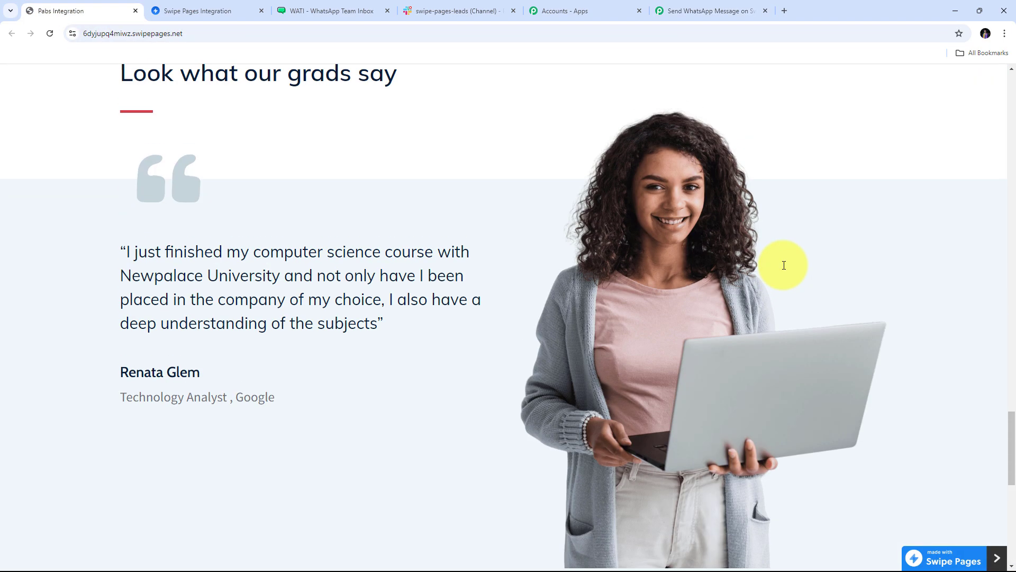
{"action": "scroll", "coordinate": [784, 265], "scroll_direction": "up", "scroll_amount": 20}
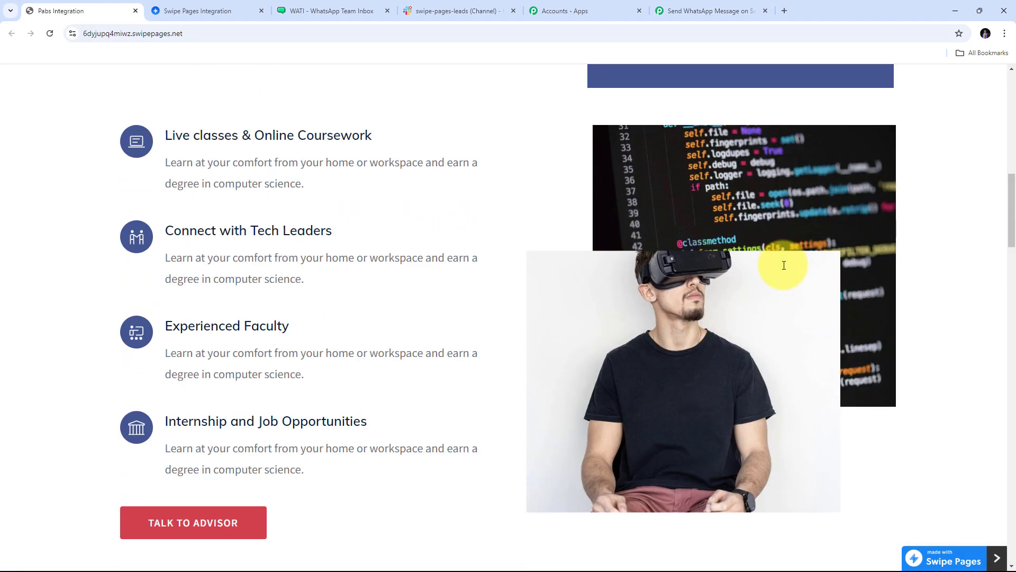
{"action": "scroll", "coordinate": [784, 265], "scroll_direction": "down", "scroll_amount": 20}
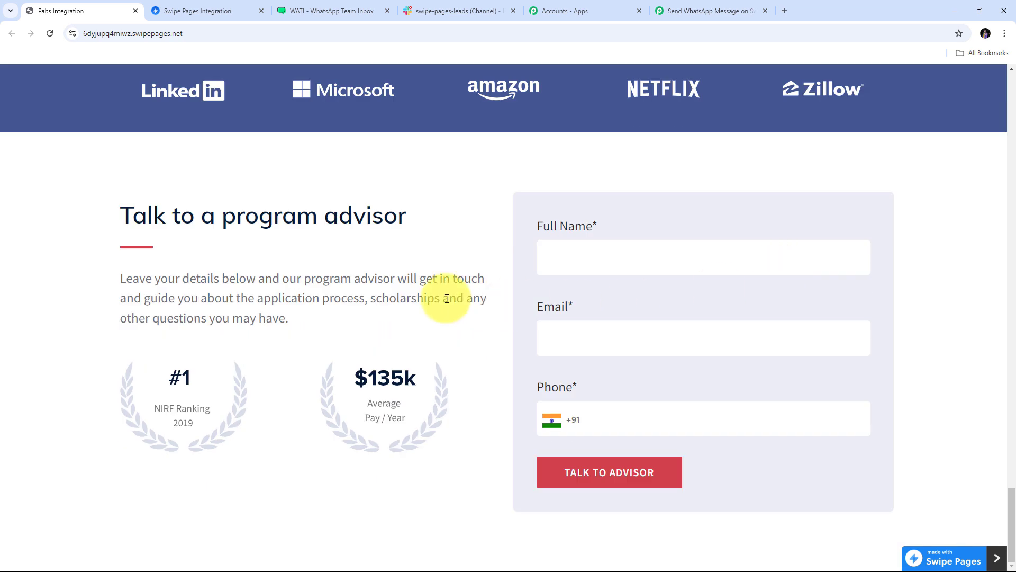
{"action": "left_click", "coordinate": [578, 256]}
{"action": "type", "text": "Demo User"}
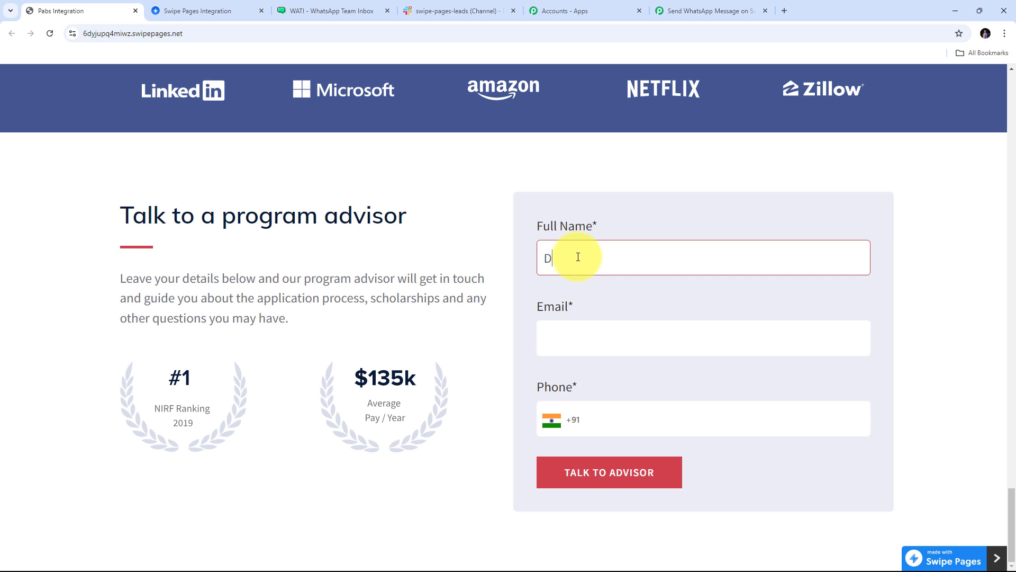
{"action": "key", "text": "Tab"}
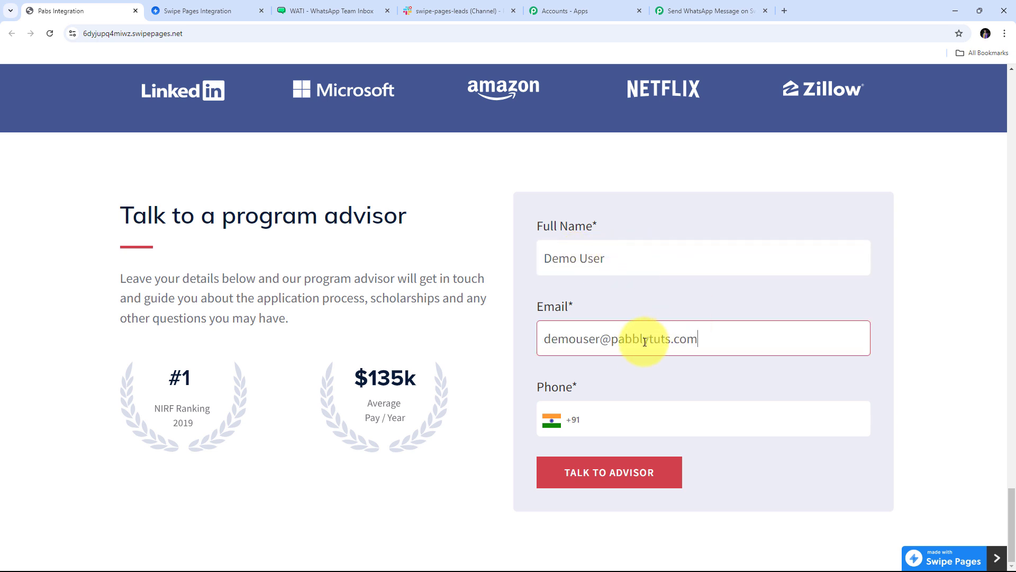
{"action": "left_click", "coordinate": [599, 417]}
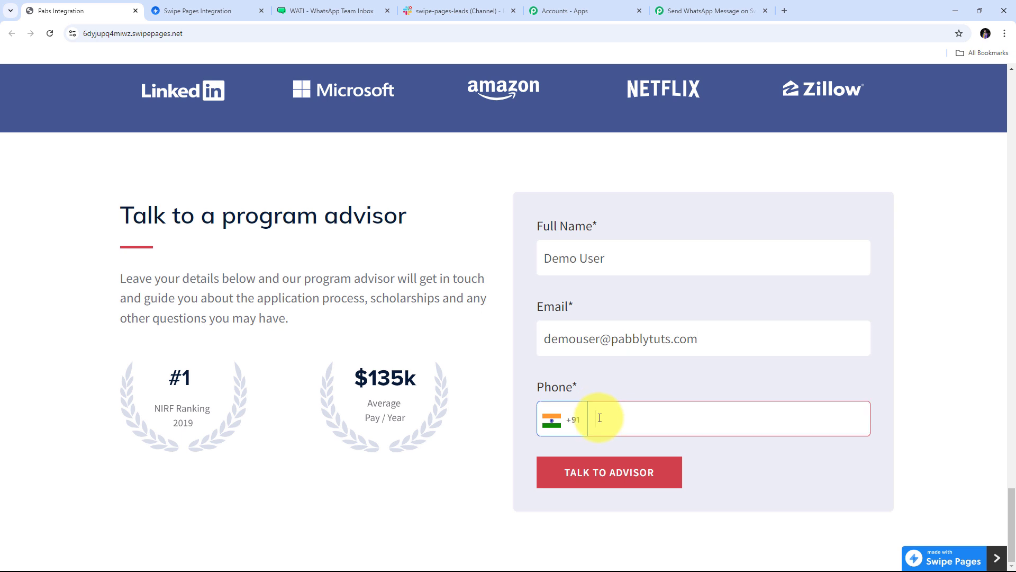
{"action": "type", "text": "9898989898"}
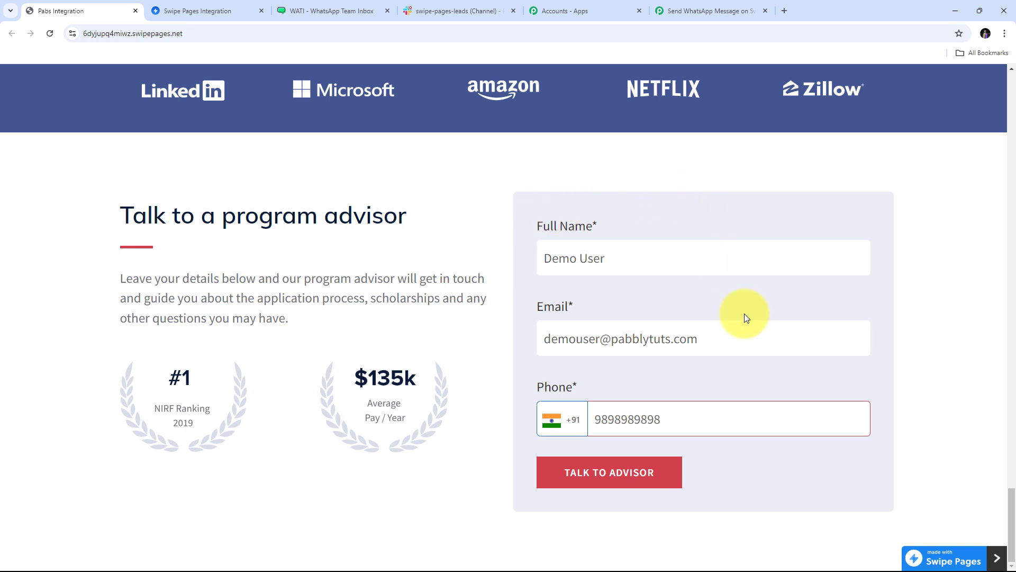
{"action": "left_click", "coordinate": [603, 481]}
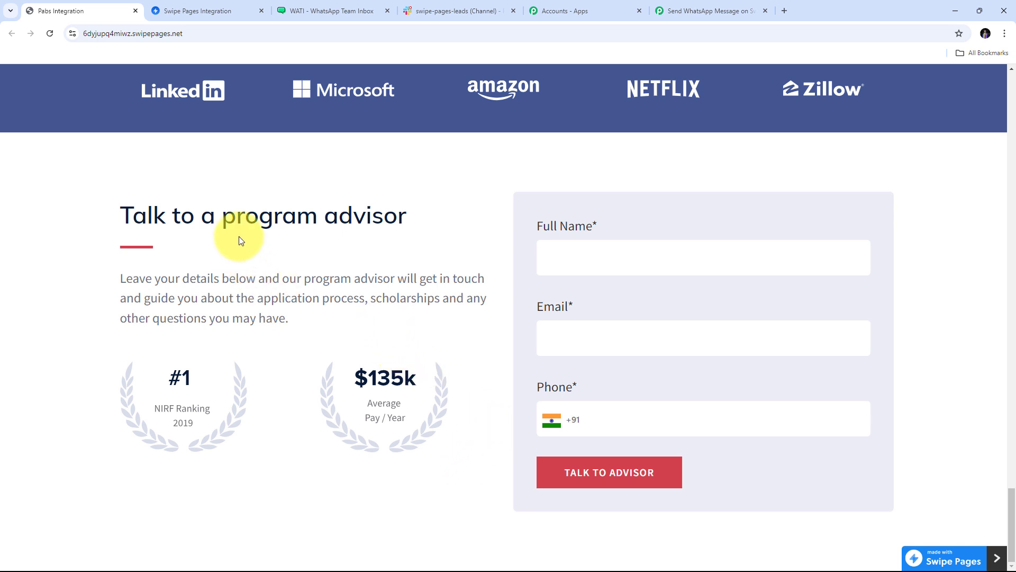
{"action": "left_click", "coordinate": [704, 10]}
Review the captured Full Name, Phone and Email values in the trigger's Response A.
{"action": "scroll", "coordinate": [932, 246], "scroll_direction": "down", "scroll_amount": 5}
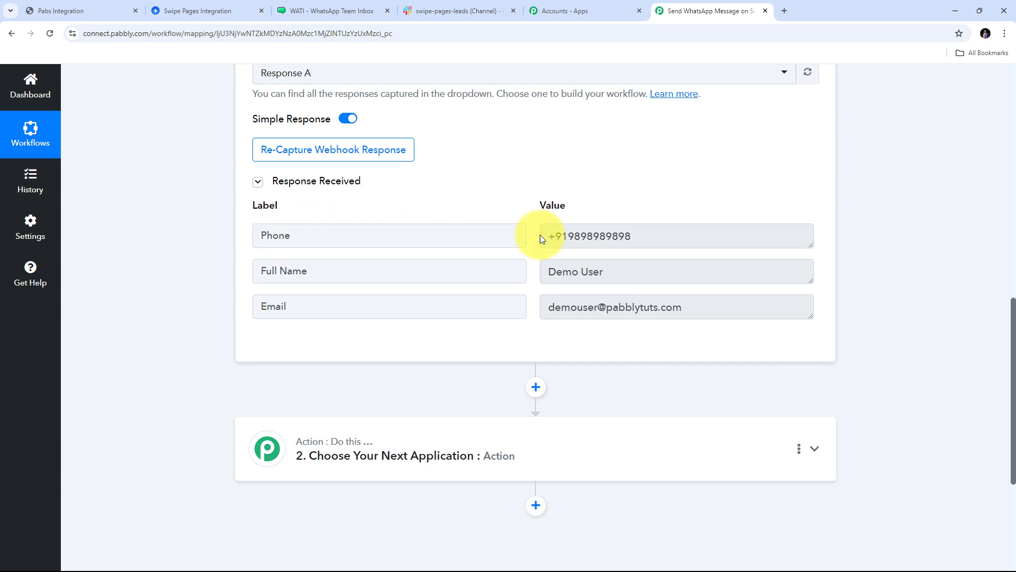
{"action": "left_click", "coordinate": [596, 274]}
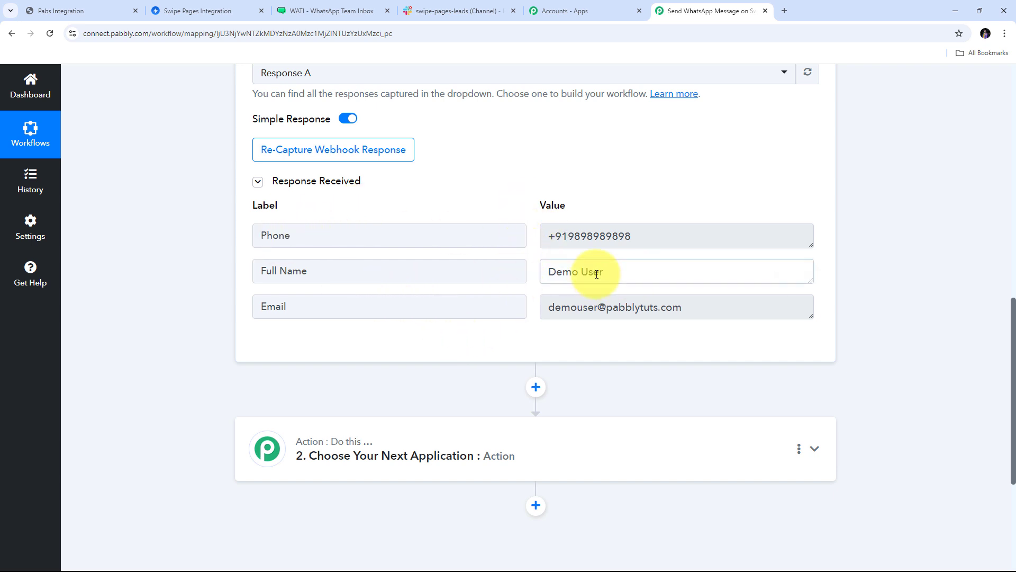
{"action": "left_click_drag", "start_coordinate": [604, 274], "coordinate": [535, 274]}
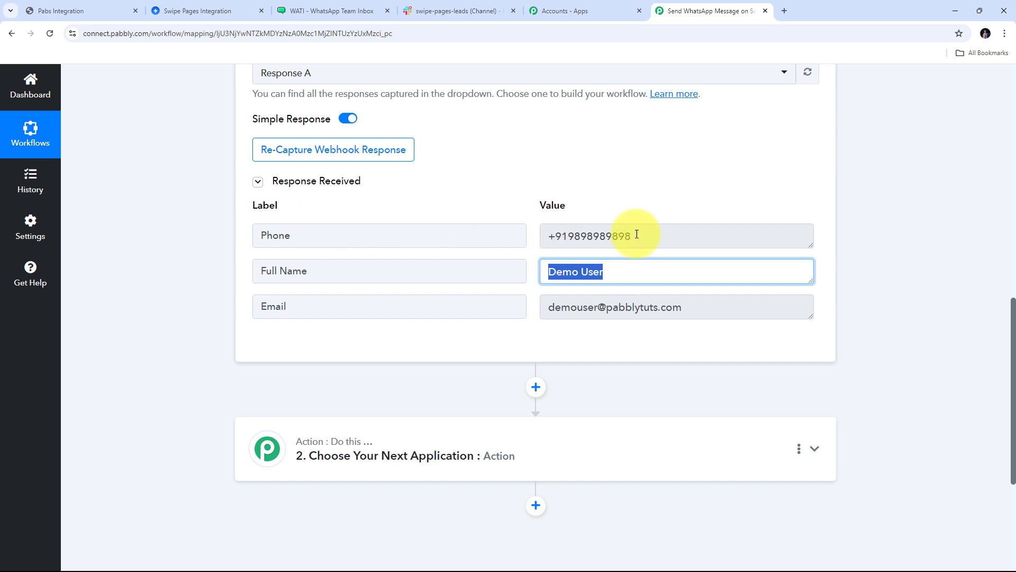
{"action": "left_click_drag", "start_coordinate": [637, 234], "coordinate": [517, 236]}
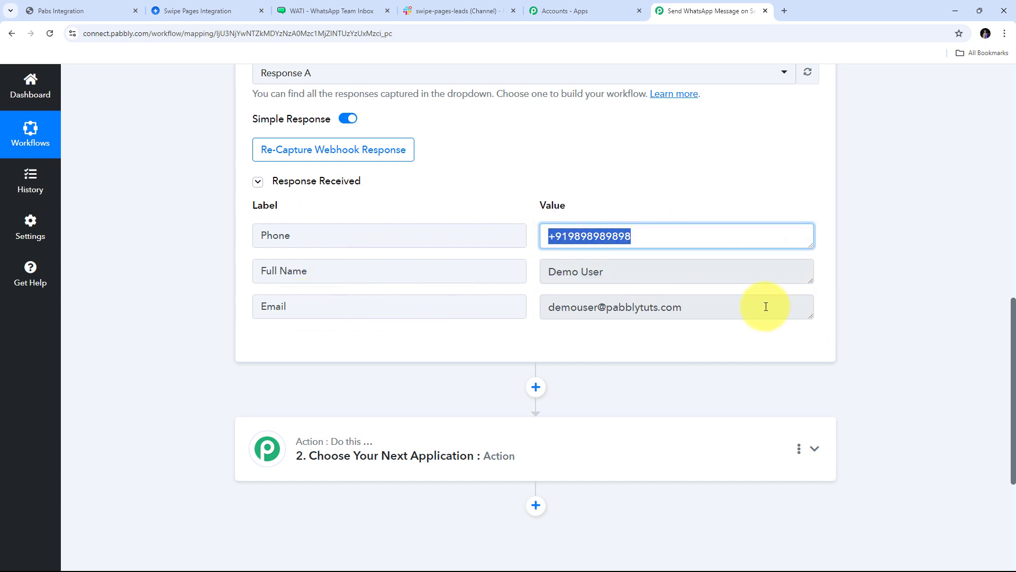
{"action": "left_click_drag", "start_coordinate": [753, 310], "coordinate": [458, 306]}
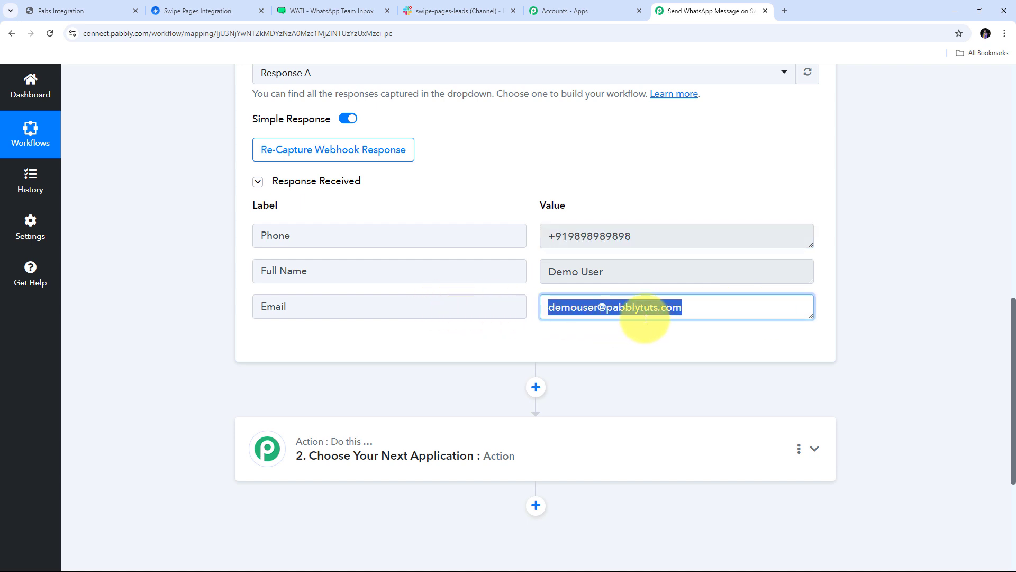
{"action": "scroll", "coordinate": [536, 363], "scroll_direction": "up", "scroll_amount": 3}
{"action": "scroll", "coordinate": [535, 363], "scroll_direction": "down", "scroll_amount": 2}
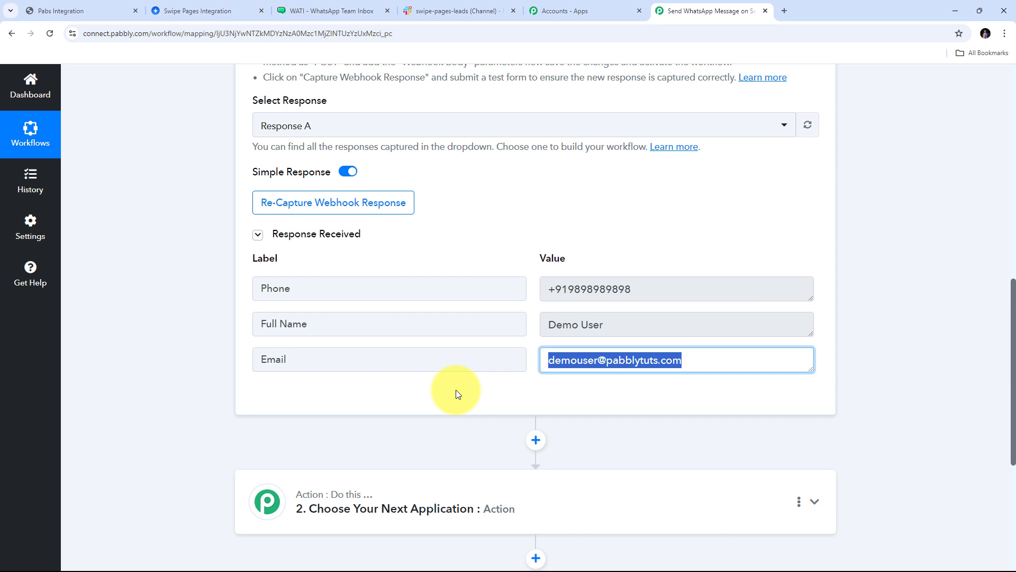
{"action": "scroll", "coordinate": [887, 298], "scroll_direction": "down", "scroll_amount": 3}
{"action": "scroll", "coordinate": [887, 298], "scroll_direction": "up", "scroll_amount": 3}
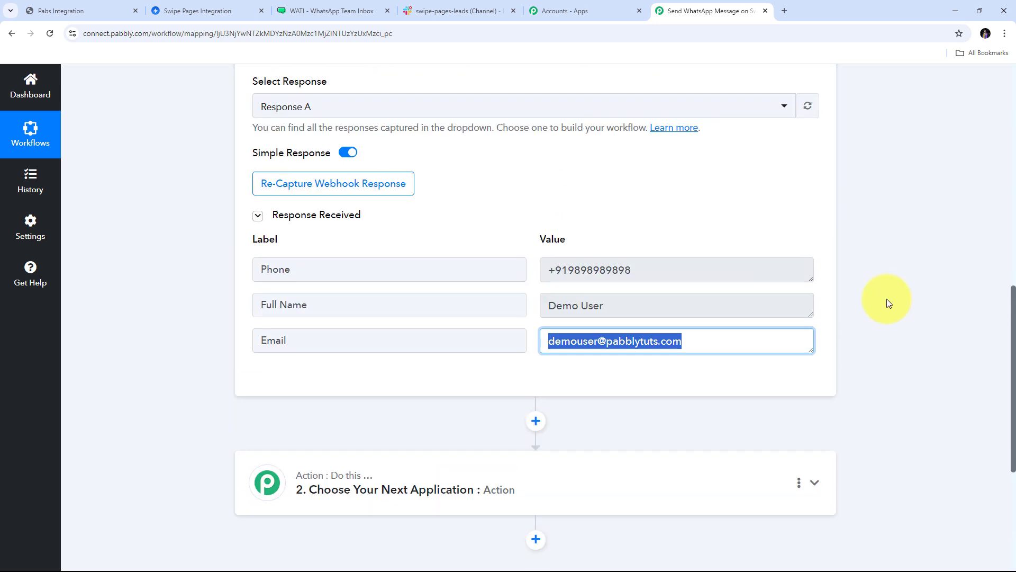
{"action": "scroll", "coordinate": [887, 298], "scroll_direction": "down", "scroll_amount": 2}
{"action": "scroll", "coordinate": [887, 299], "scroll_direction": "down", "scroll_amount": 2}
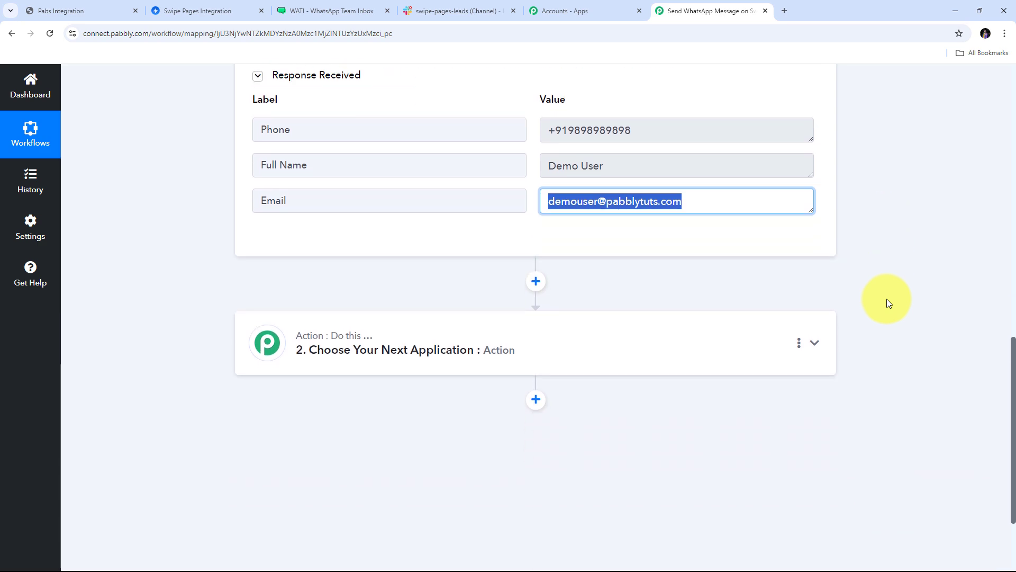
Set step 2 to the WATI app with the Send Template Message action event.
{"action": "left_click", "coordinate": [814, 343]}
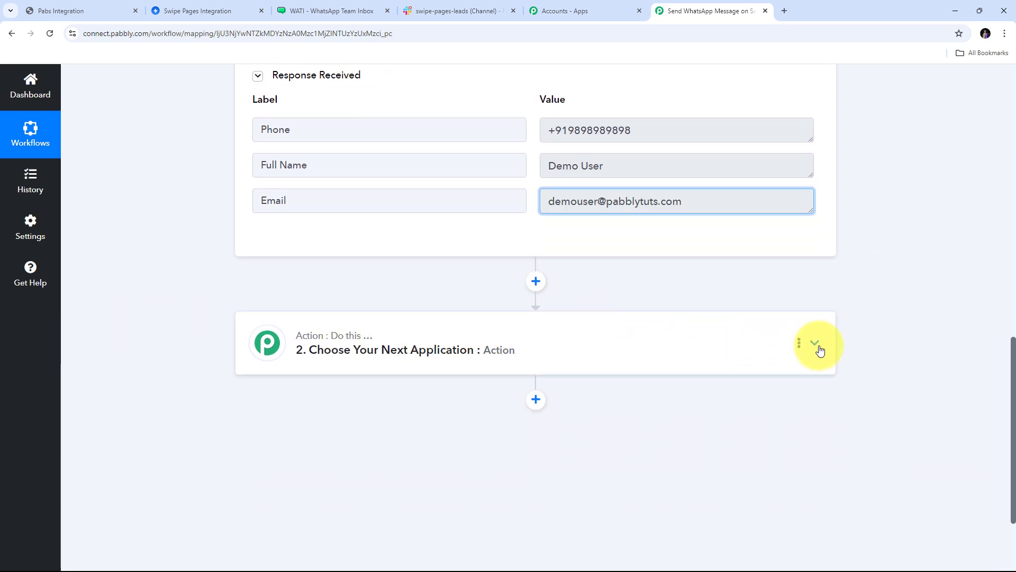
{"action": "left_click", "coordinate": [290, 294]}
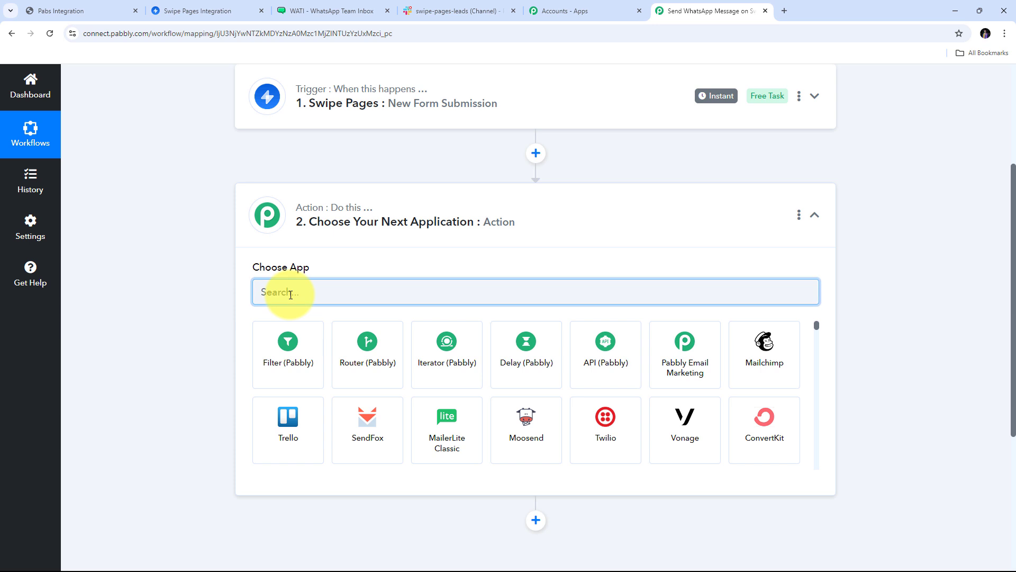
{"action": "type", "text": "WA"}
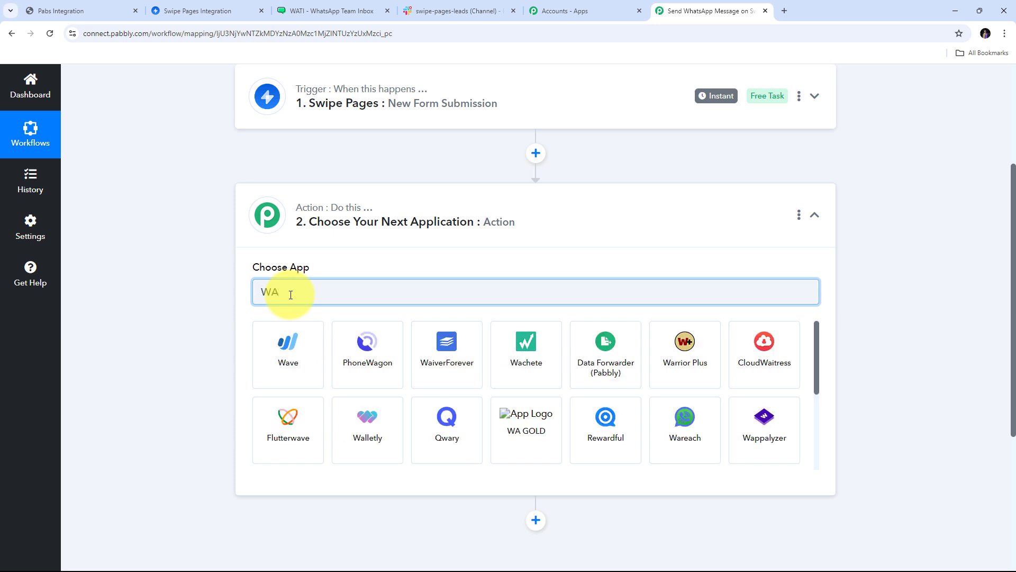
{"action": "type", "text": "TI"}
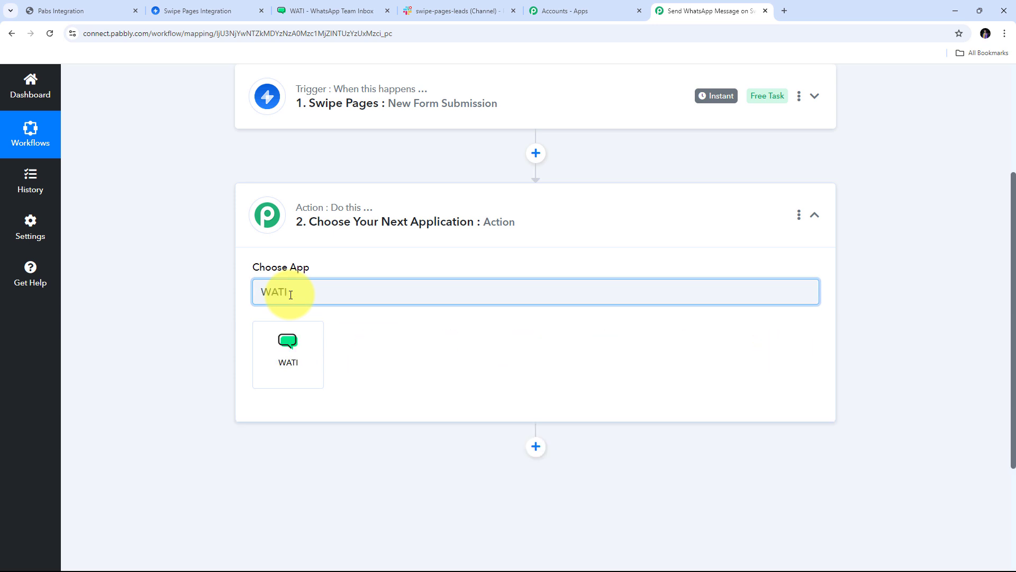
{"action": "left_click", "coordinate": [292, 360]}
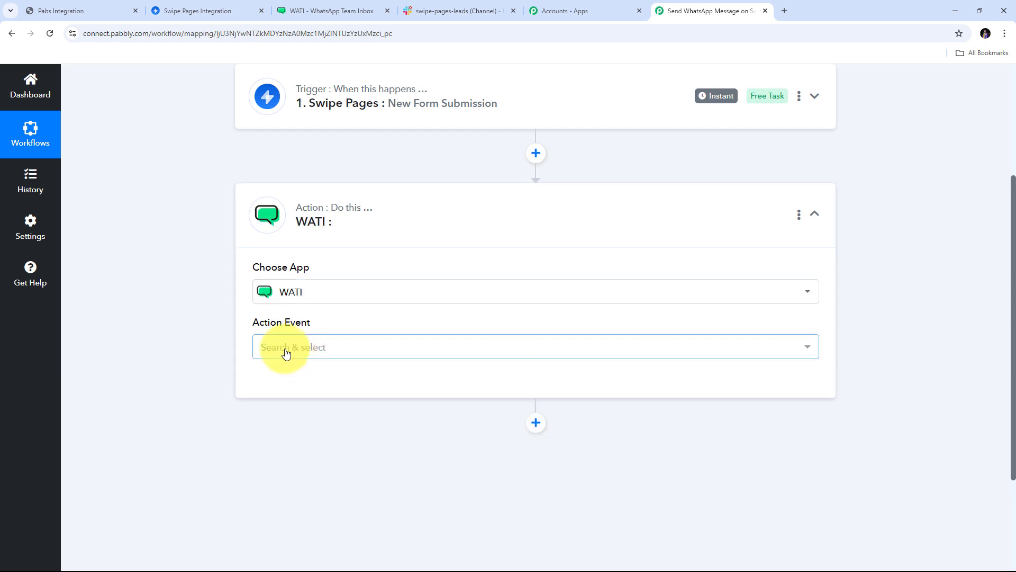
{"action": "left_click", "coordinate": [732, 354]}
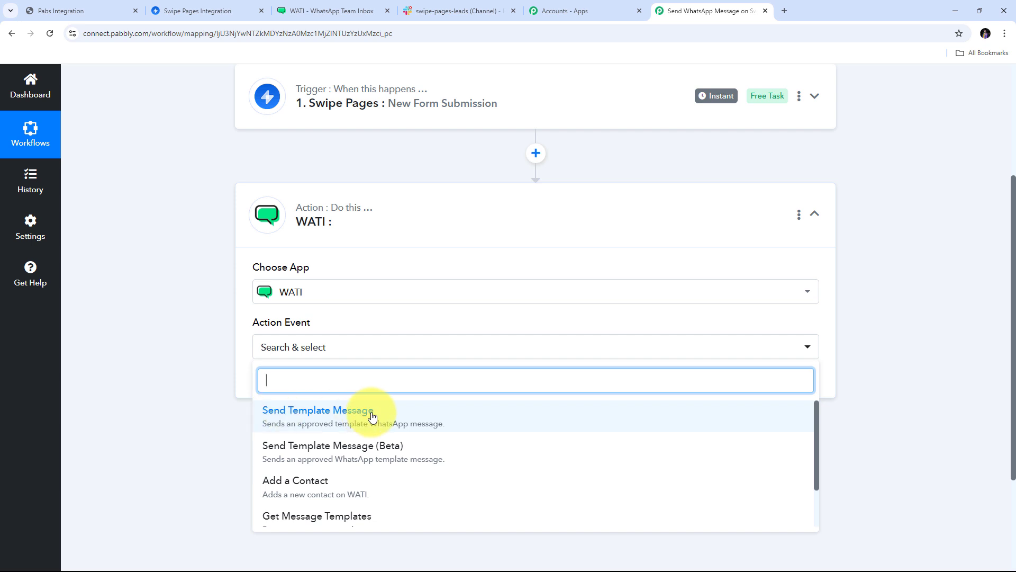
{"action": "left_click", "coordinate": [328, 415]}
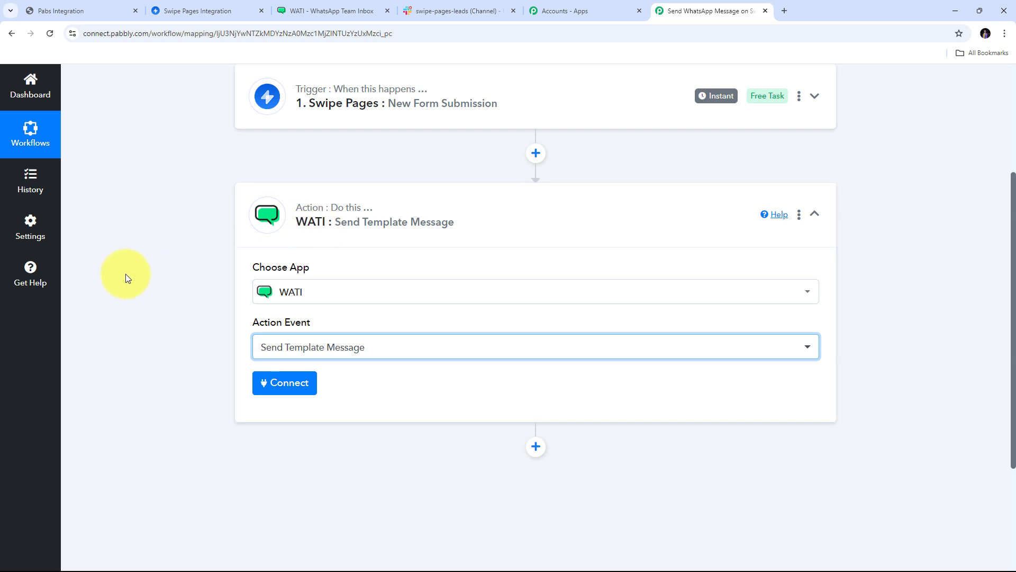
{"action": "left_click", "coordinate": [282, 386]}
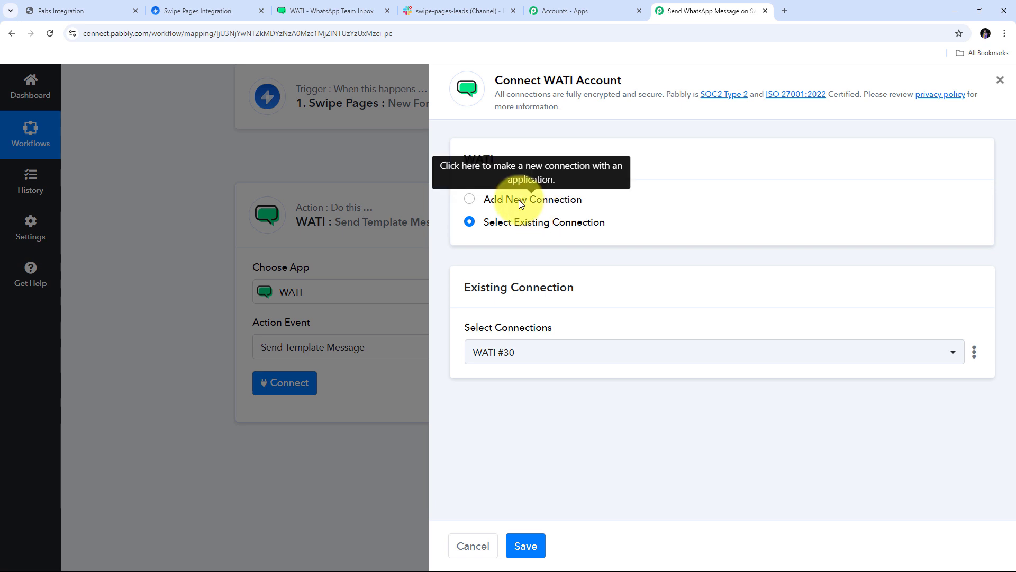
Add a new WATI connection, WATI #31, and go to WATI for its credentials.
{"action": "left_click", "coordinate": [469, 199]}
{"action": "scroll", "coordinate": [554, 236], "scroll_direction": "down", "scroll_amount": 1}
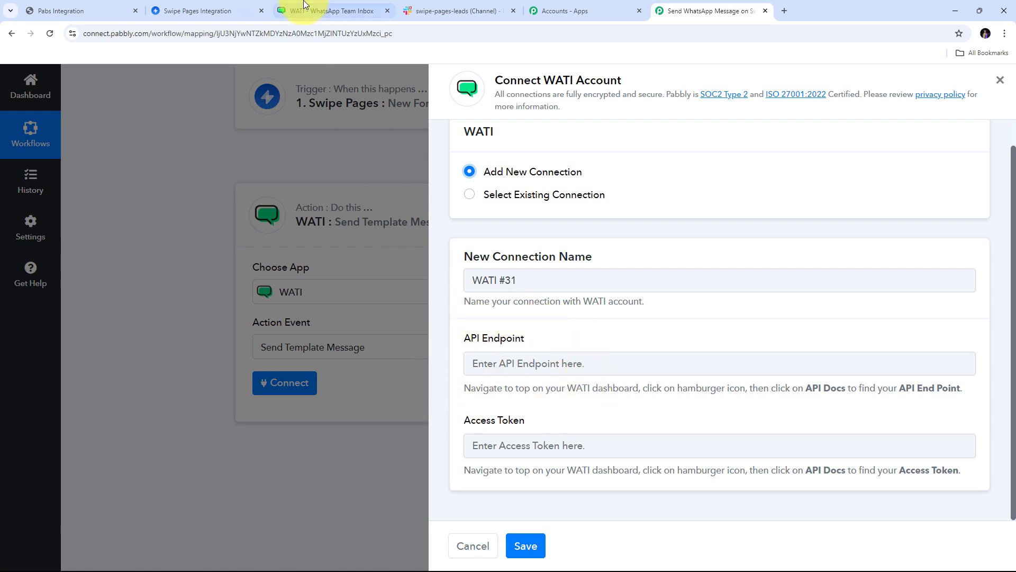
{"action": "left_click", "coordinate": [318, 10]}
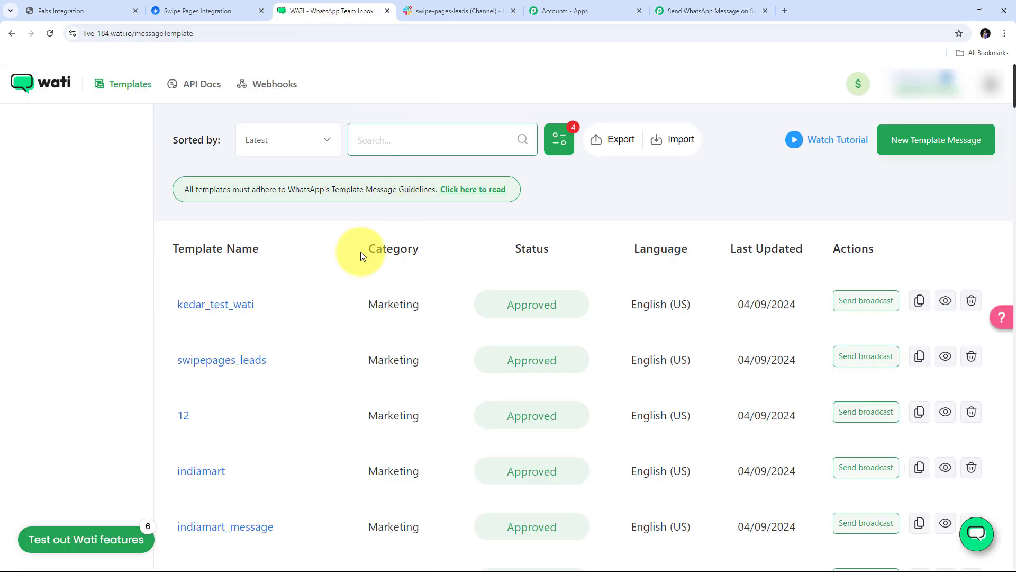
Open WATI's API Docs to get the API endpoint and access token.
{"action": "left_click", "coordinate": [198, 89]}
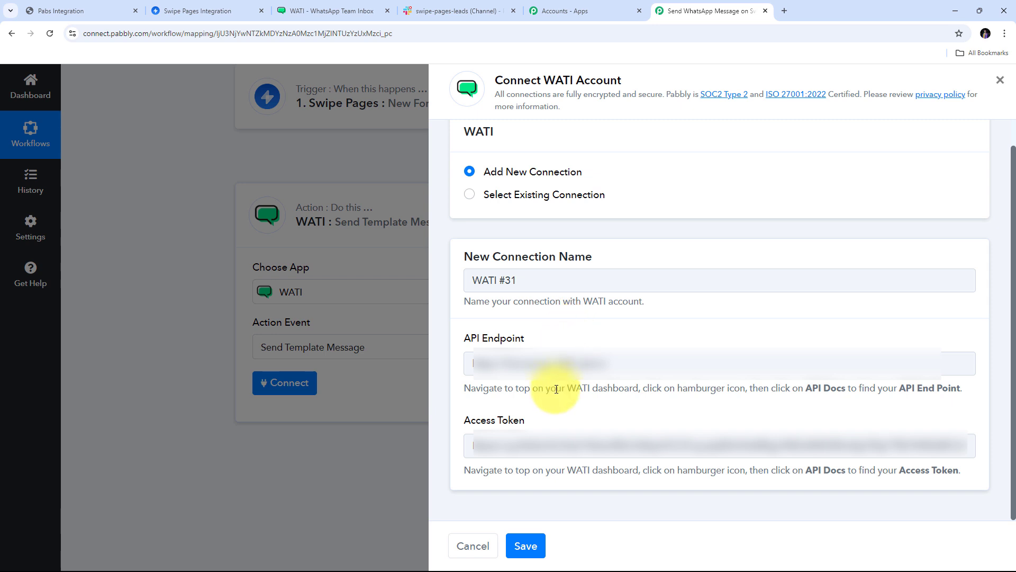
Save the new WATI #31 connection with its API endpoint and access token.
{"action": "left_click", "coordinate": [535, 546]}
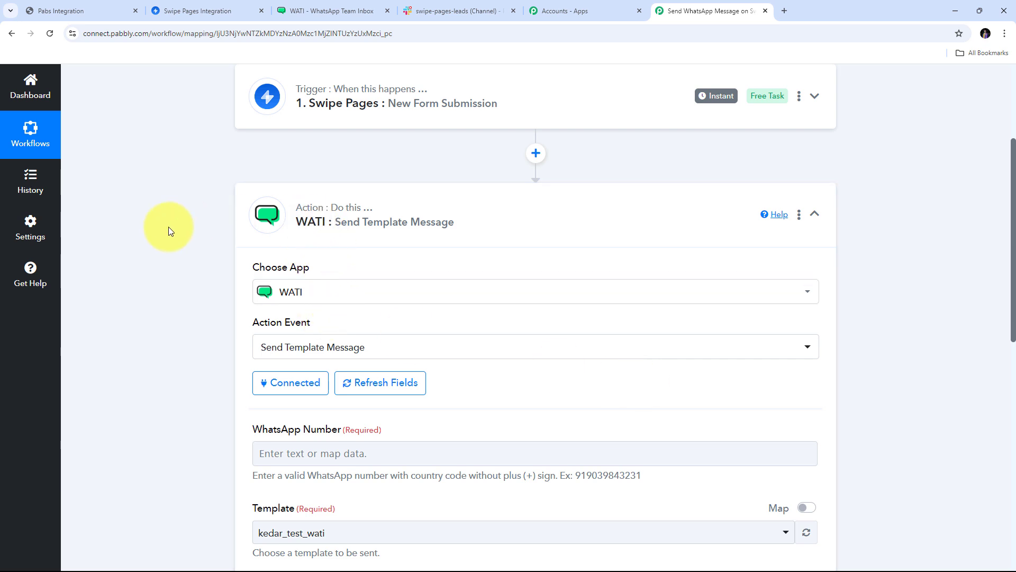
{"action": "scroll", "coordinate": [169, 227], "scroll_direction": "down", "scroll_amount": 5}
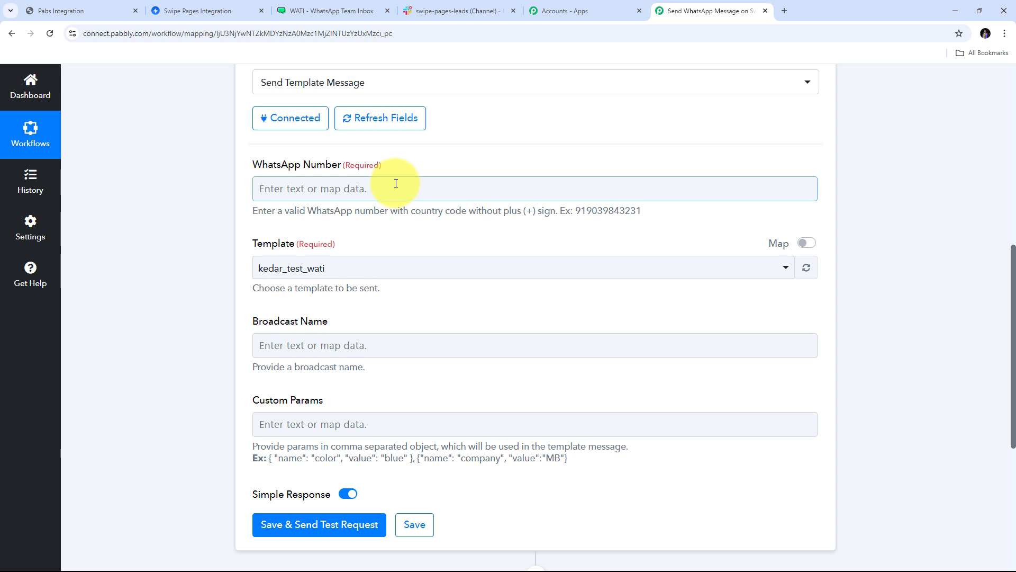
{"action": "scroll", "coordinate": [396, 183], "scroll_direction": "up", "scroll_amount": 2}
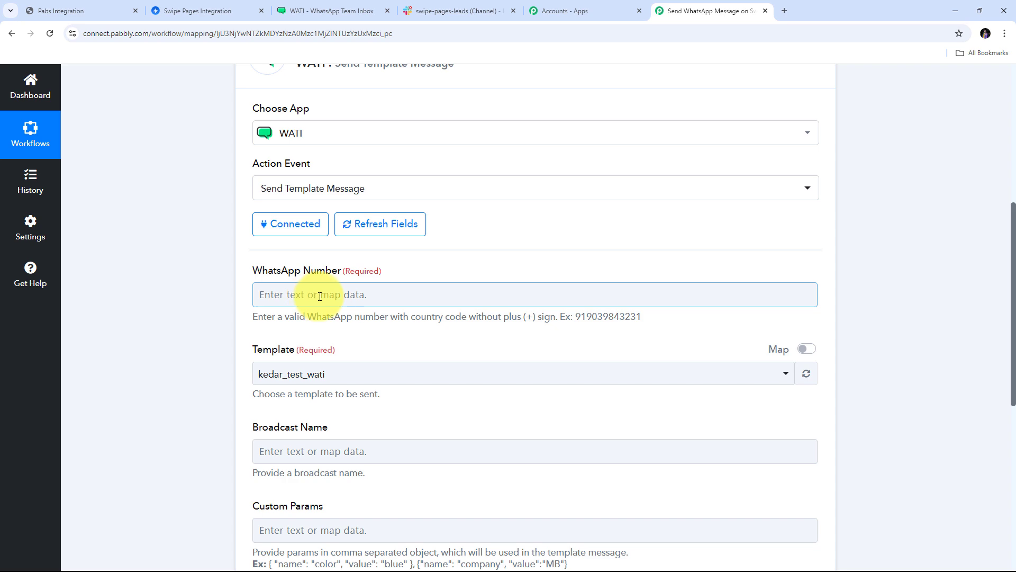
Map the Swipe Pages form's Phone value into WhatsApp Number, which must omit the plus sign.
{"action": "left_click", "coordinate": [319, 296]}
{"action": "scroll", "coordinate": [455, 286], "scroll_direction": "down", "scroll_amount": 3}
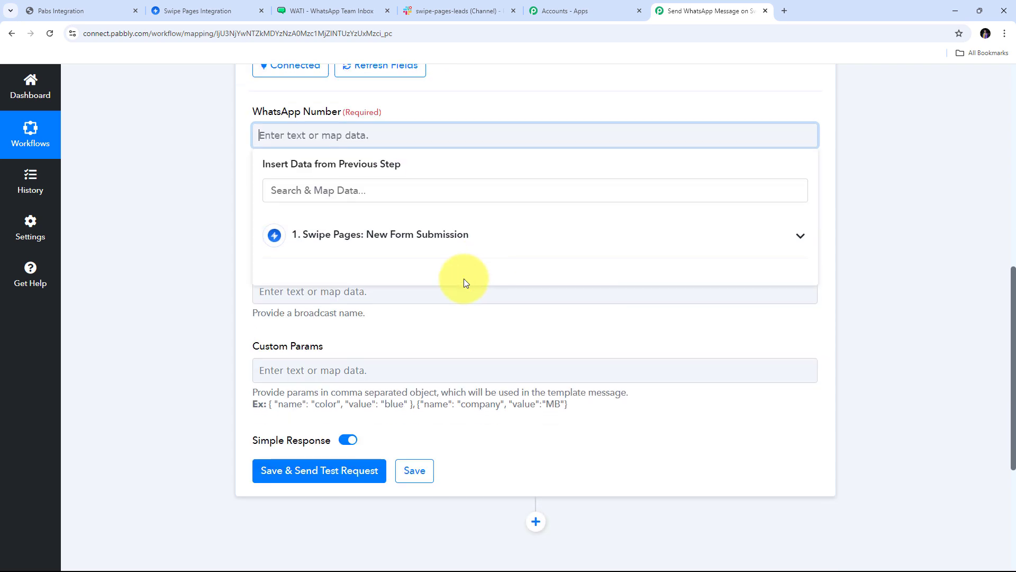
{"action": "left_click", "coordinate": [408, 244]}
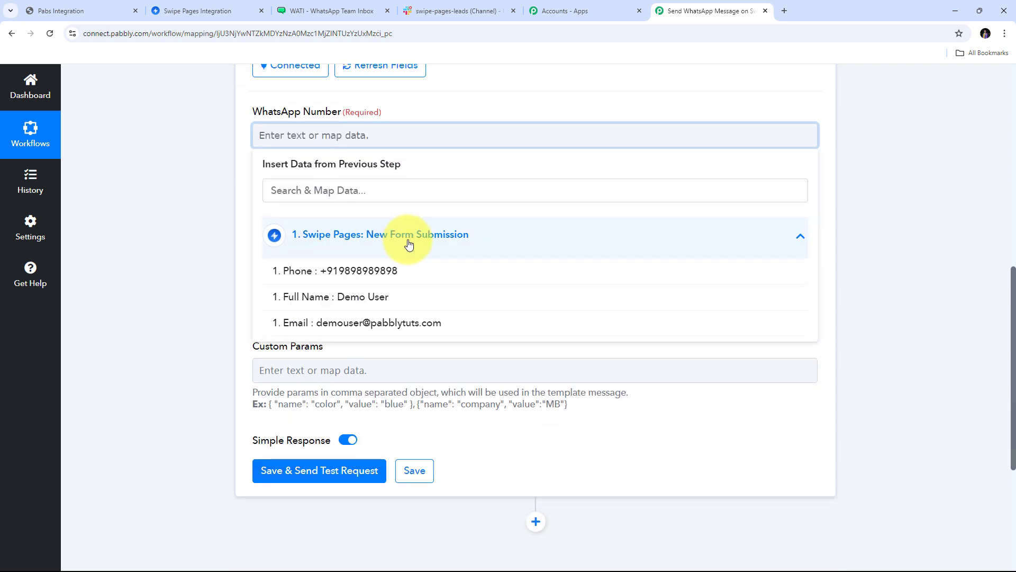
{"action": "left_click", "coordinate": [365, 275]}
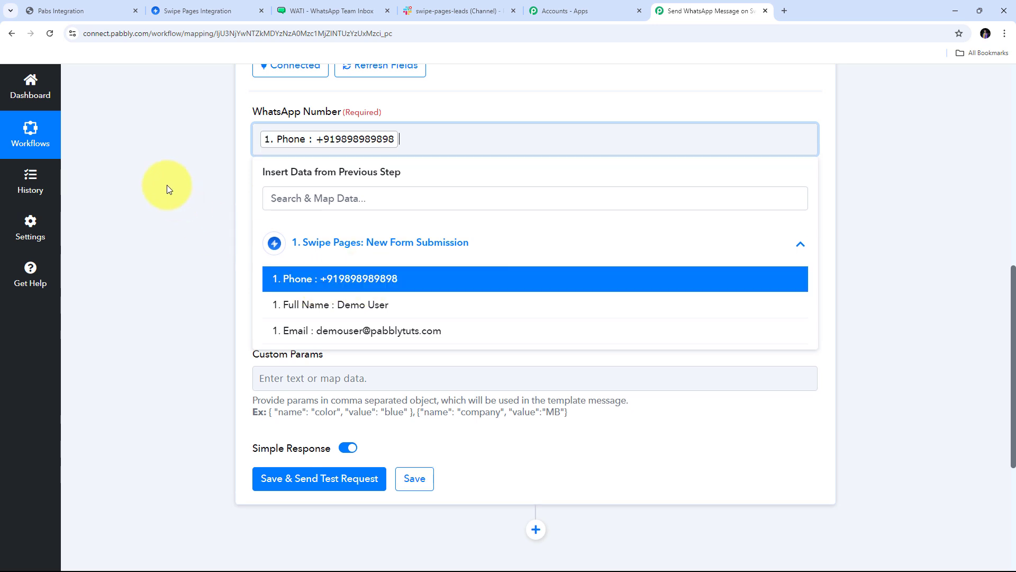
{"action": "left_click", "coordinate": [167, 185]}
{"action": "left_click", "coordinate": [358, 144]}
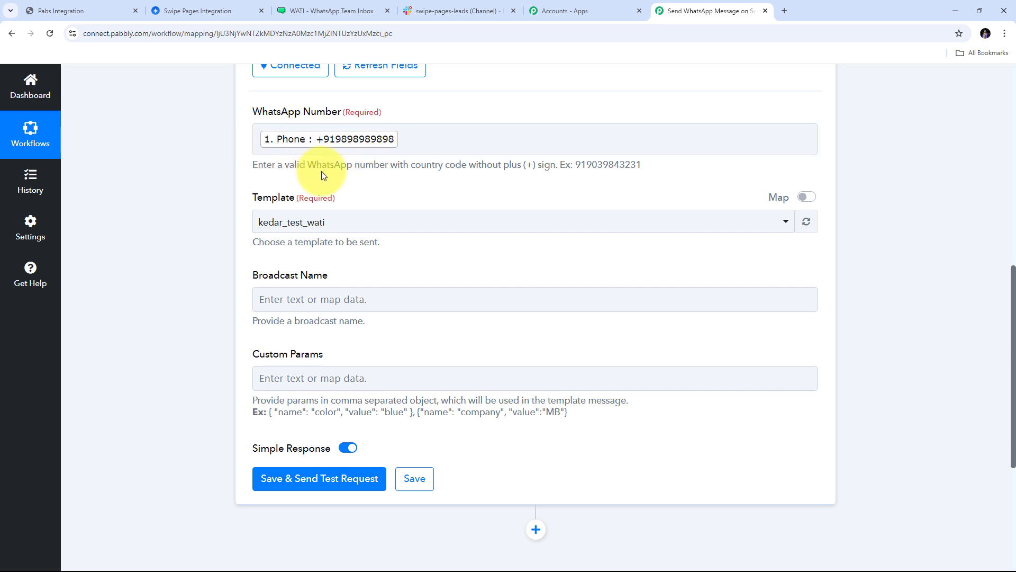
{"action": "double_click", "coordinate": [528, 165]}
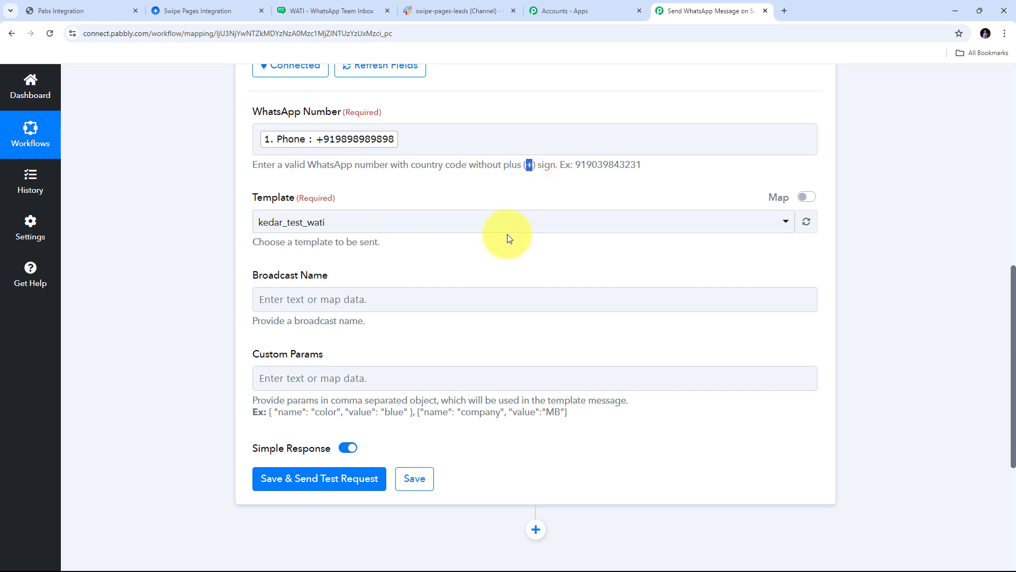
{"action": "scroll", "coordinate": [507, 234], "scroll_direction": "up", "scroll_amount": 7}
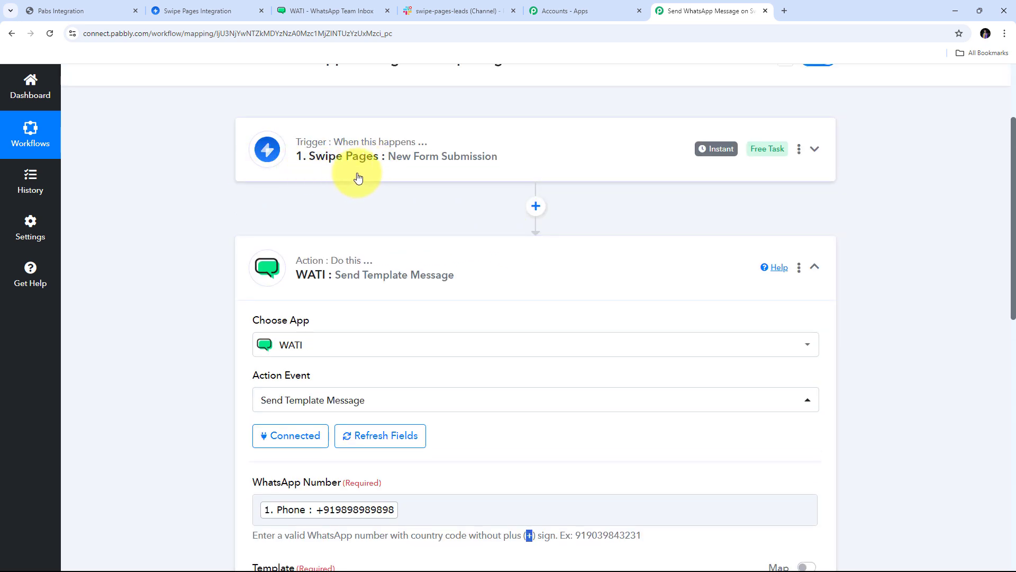
Insert a Text Formatter (Pabbly) step with the Split Text action right after the trigger.
{"action": "left_click", "coordinate": [536, 208]}
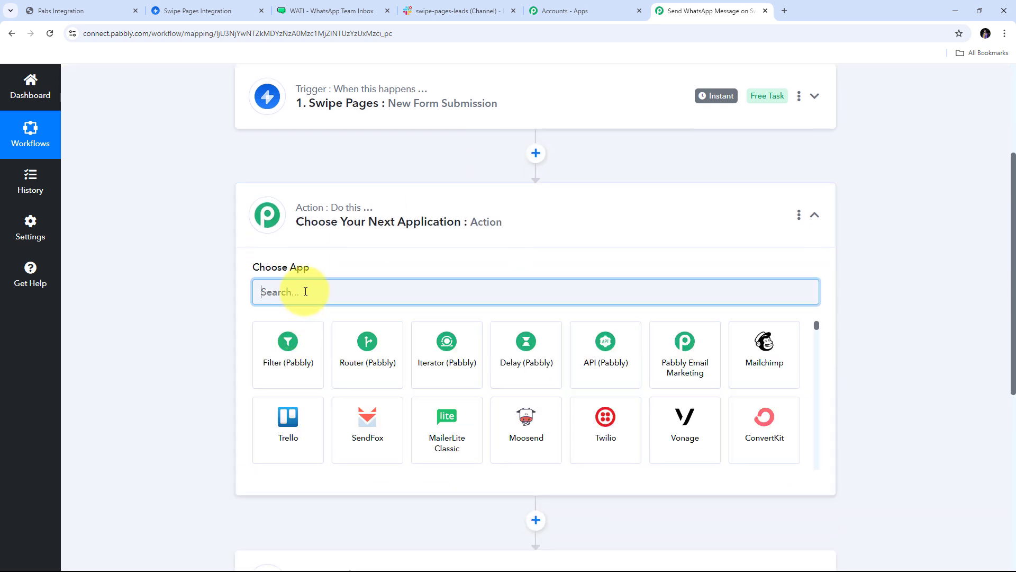
{"action": "type", "text": "Te"}
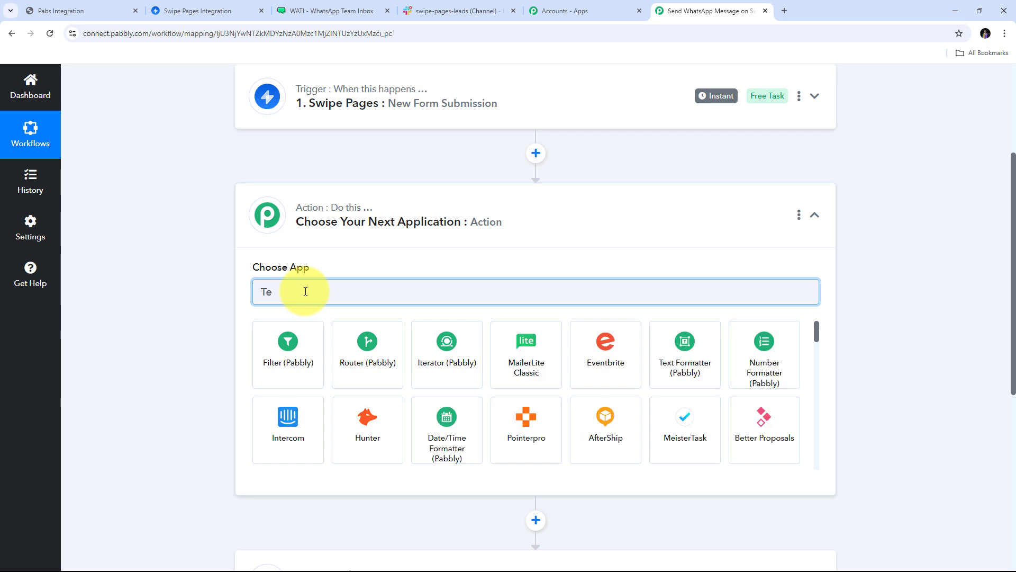
{"action": "type", "text": "xt"}
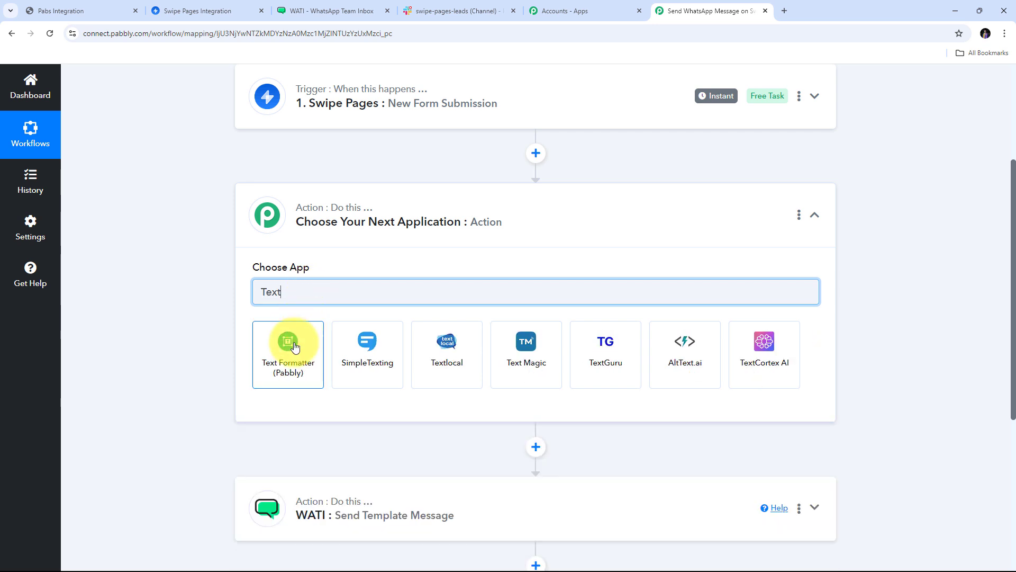
{"action": "left_click", "coordinate": [292, 352]}
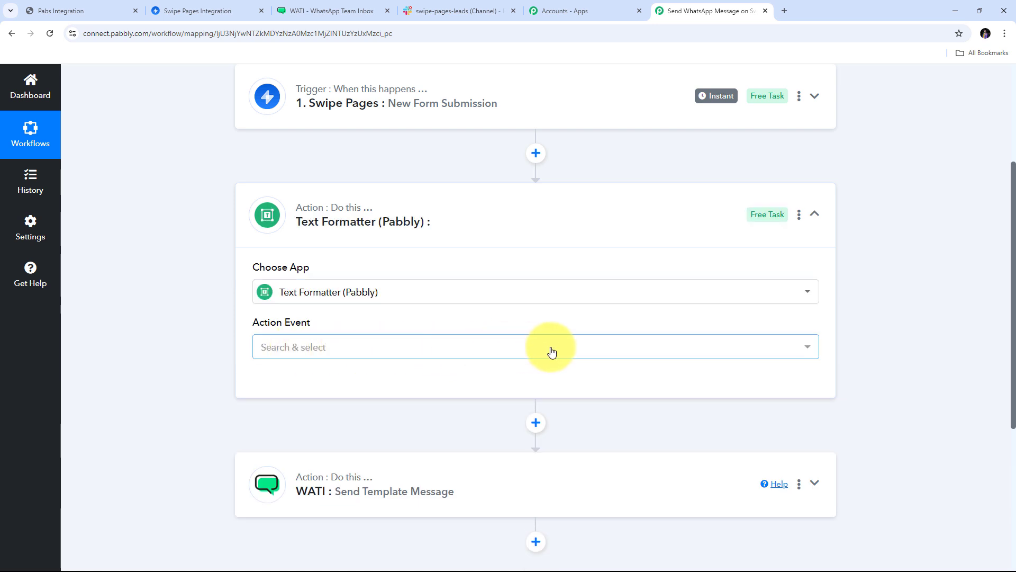
{"action": "left_click", "coordinate": [517, 353]}
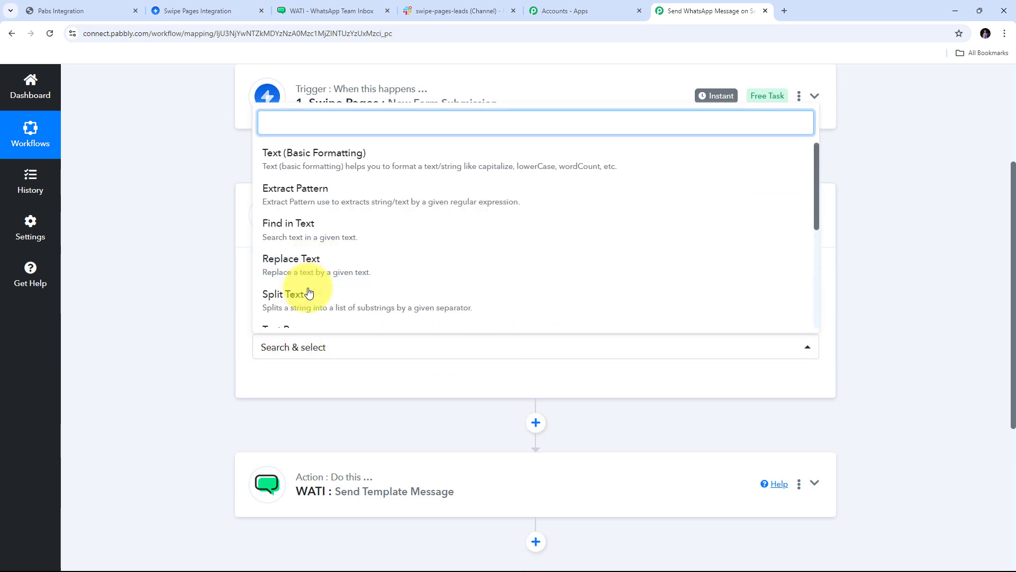
{"action": "scroll", "coordinate": [317, 287], "scroll_direction": "down", "scroll_amount": 1}
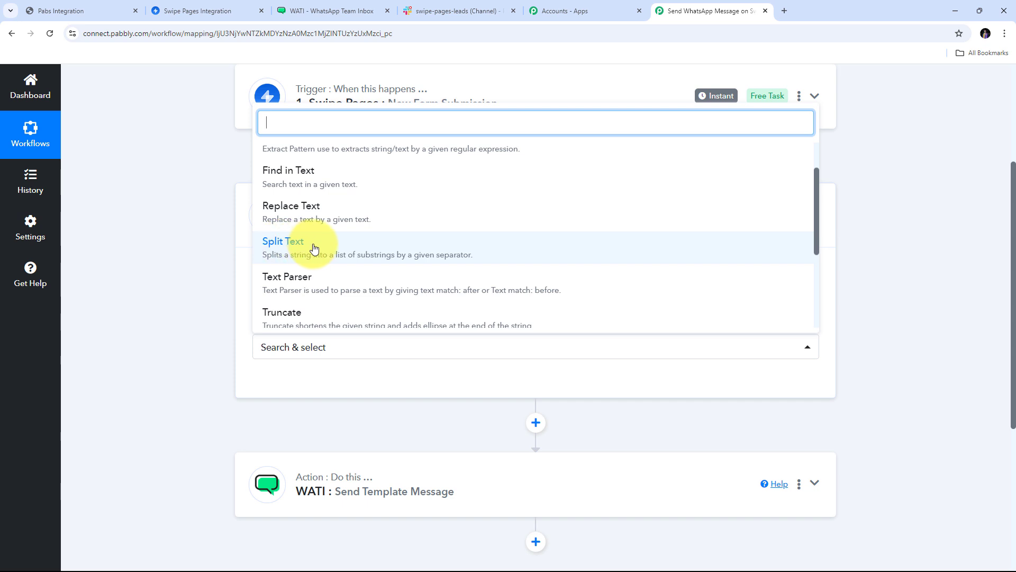
{"action": "left_click", "coordinate": [285, 248]}
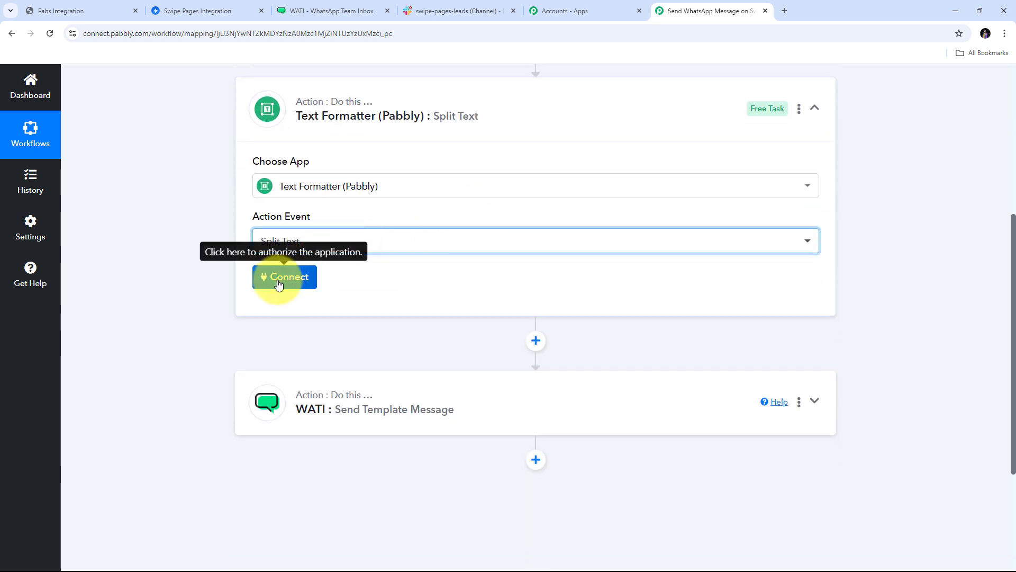
Connect Text Formatter and map the form's Phone value into Text to Split.
{"action": "left_click", "coordinate": [279, 284]}
{"action": "scroll", "coordinate": [419, 265], "scroll_direction": "down", "scroll_amount": 2}
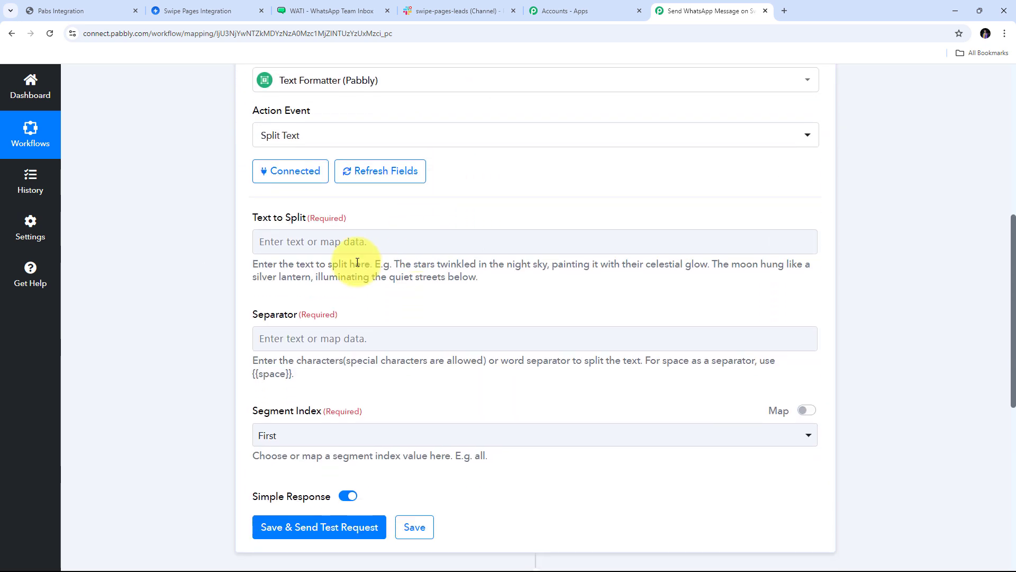
{"action": "left_click", "coordinate": [283, 246]}
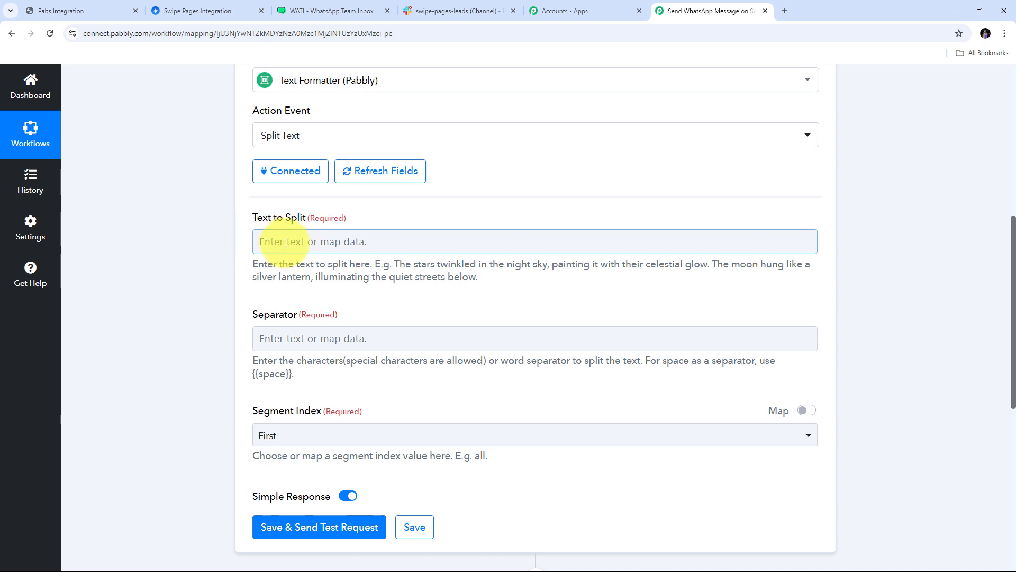
{"action": "left_click", "coordinate": [319, 241]}
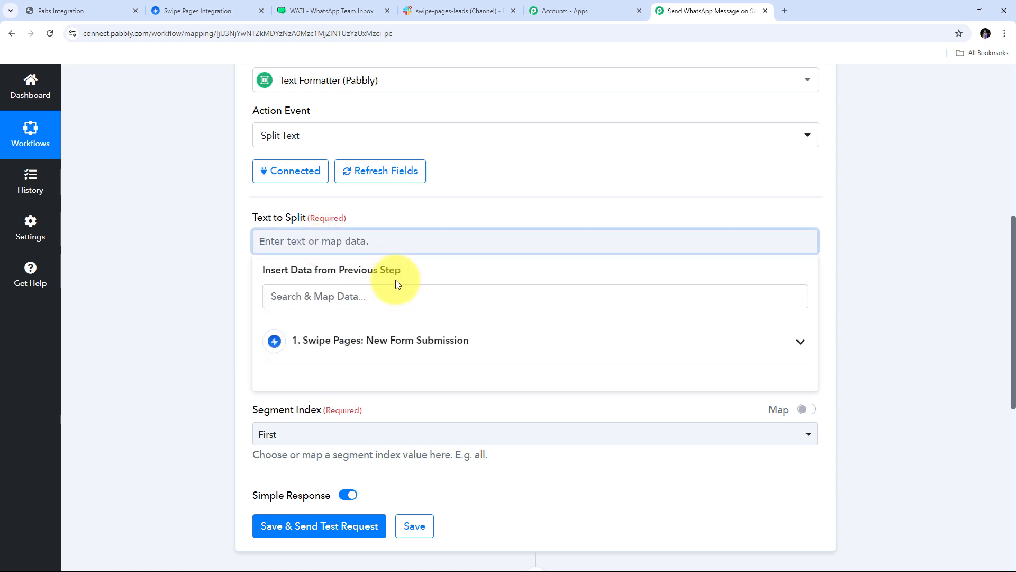
{"action": "left_click", "coordinate": [380, 345]}
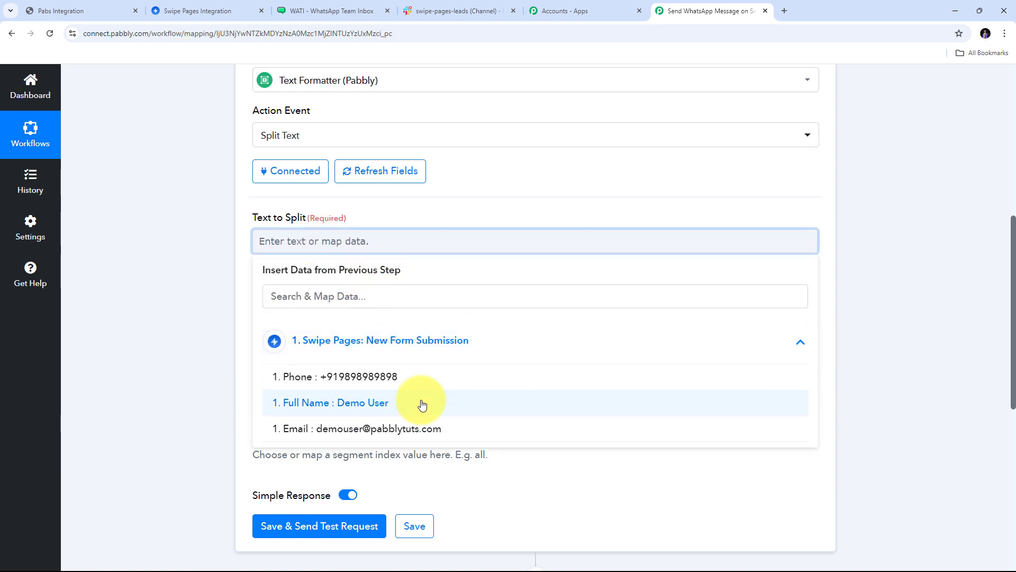
{"action": "left_click", "coordinate": [372, 381]}
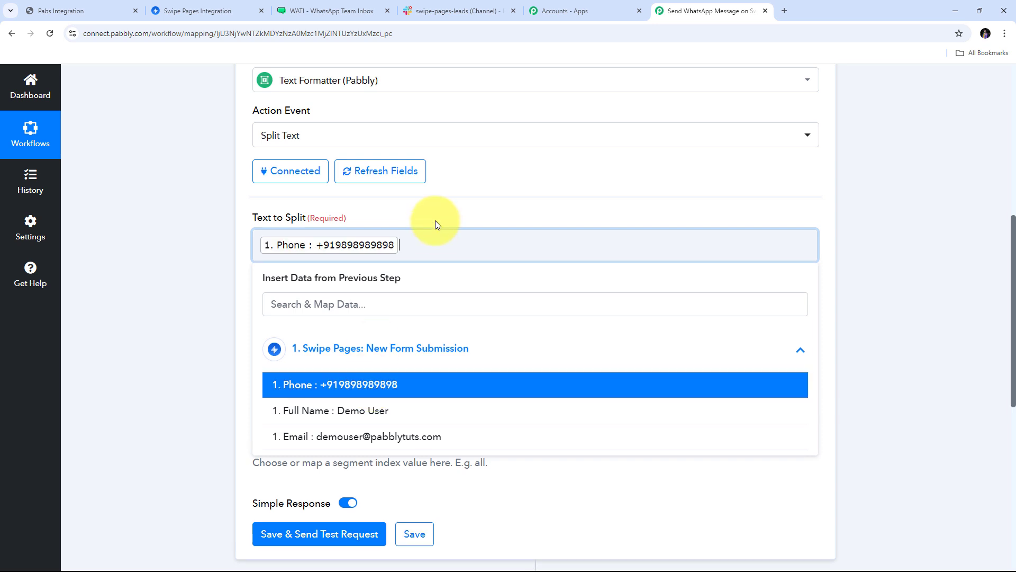
{"action": "left_click", "coordinate": [443, 203]}
{"action": "scroll", "coordinate": [443, 204], "scroll_direction": "down", "scroll_amount": 1}
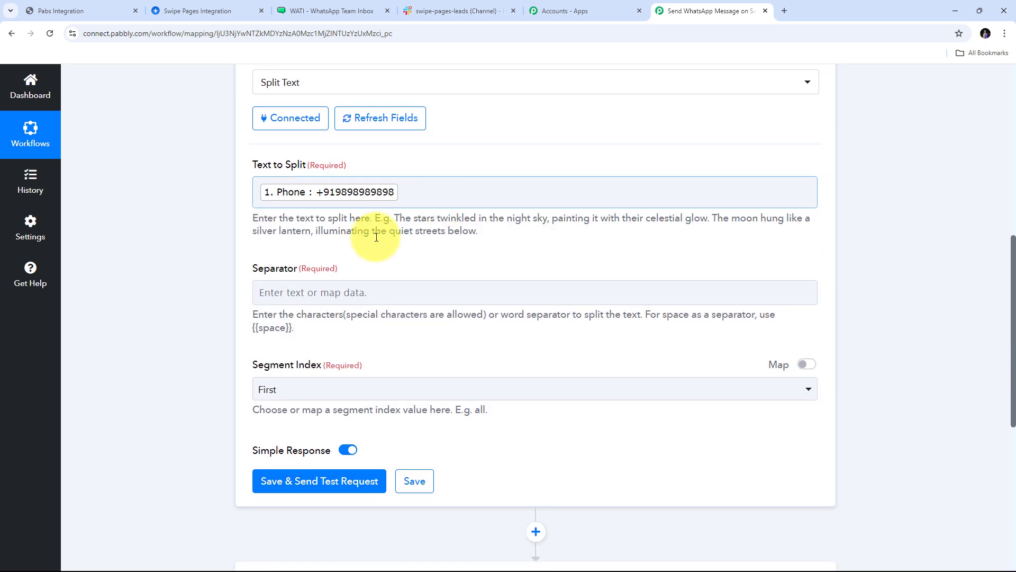
Use '+' as separator, keep the Second segment, and save and send a test request.
{"action": "left_click", "coordinate": [290, 297]}
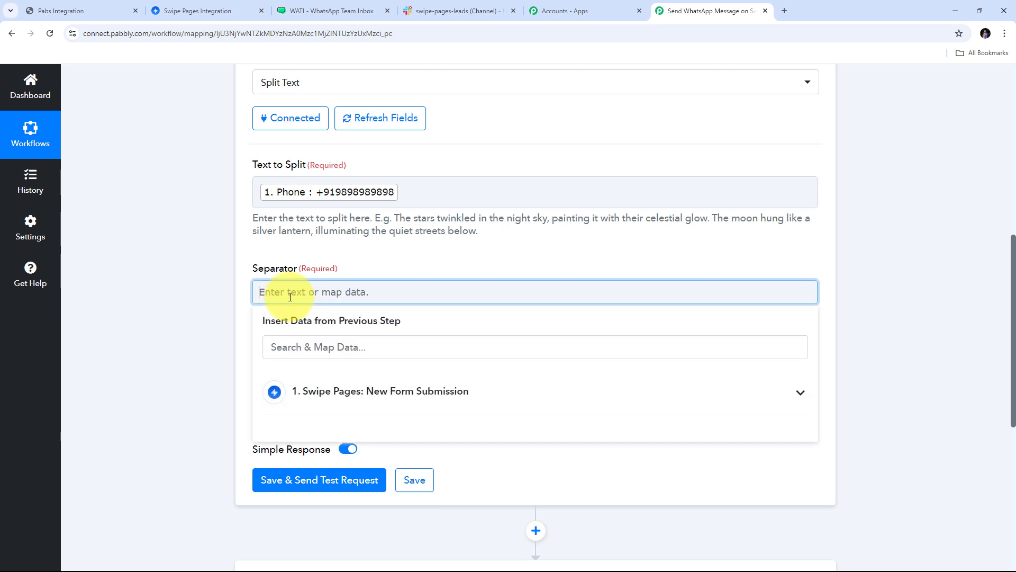
{"action": "type", "text": "+"}
{"action": "left_click", "coordinate": [371, 269]}
{"action": "scroll", "coordinate": [373, 273], "scroll_direction": "down", "scroll_amount": 1}
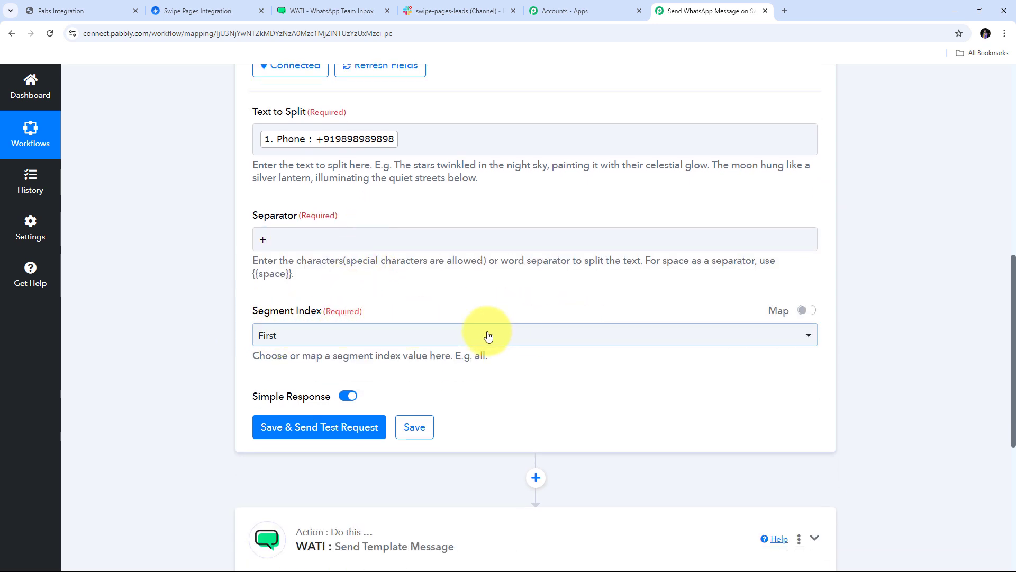
{"action": "left_click", "coordinate": [429, 335]}
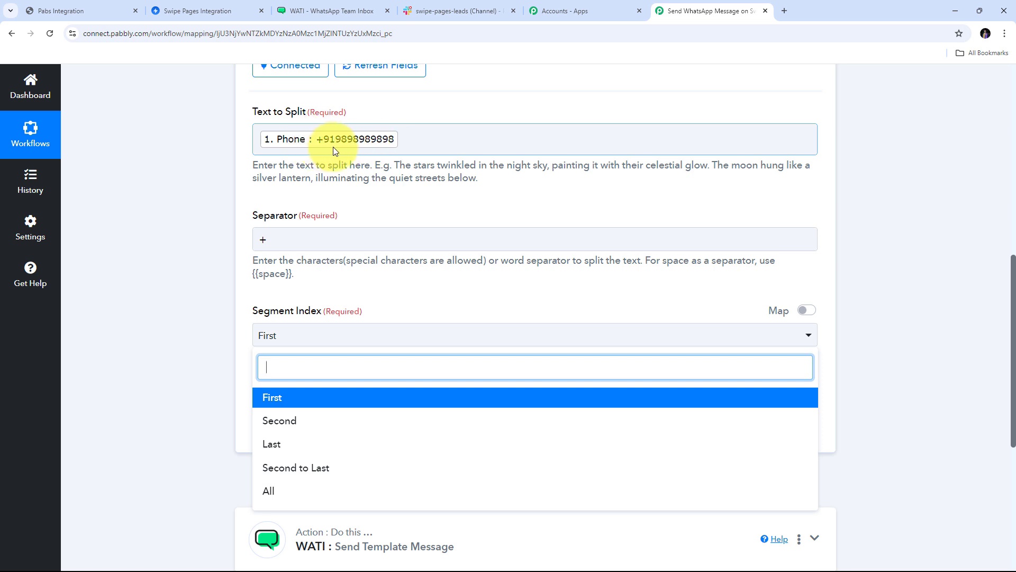
{"action": "left_click", "coordinate": [293, 422]}
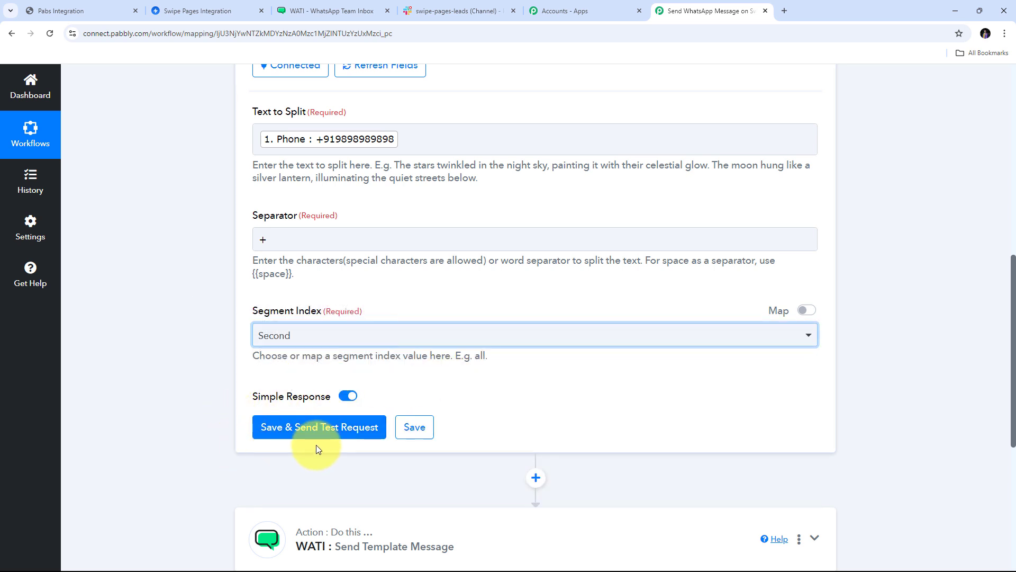
{"action": "left_click", "coordinate": [328, 431]}
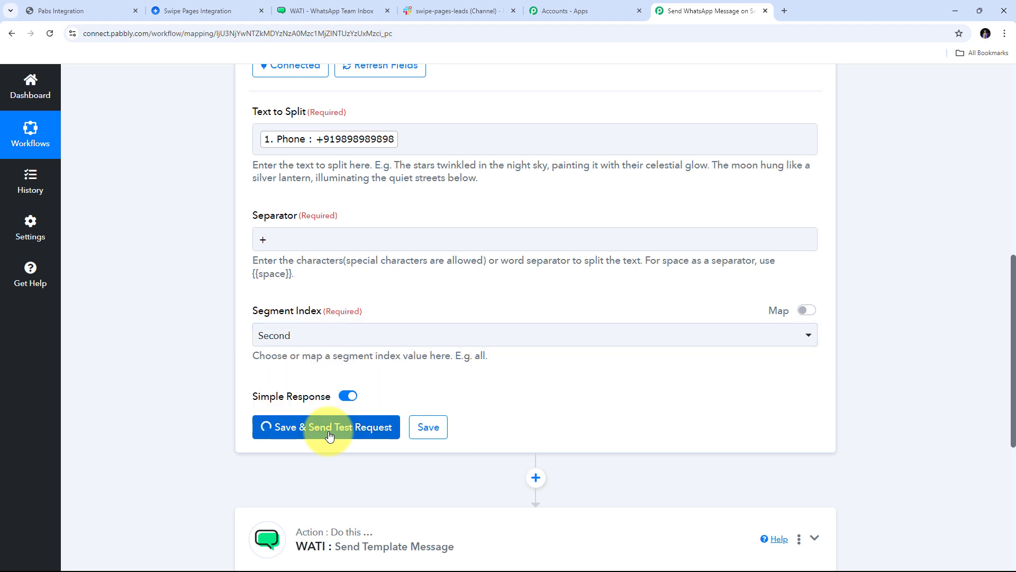
Review the value returned by the Text Formatter Split Text step.
{"action": "scroll", "coordinate": [656, 307], "scroll_direction": "down", "scroll_amount": 1}
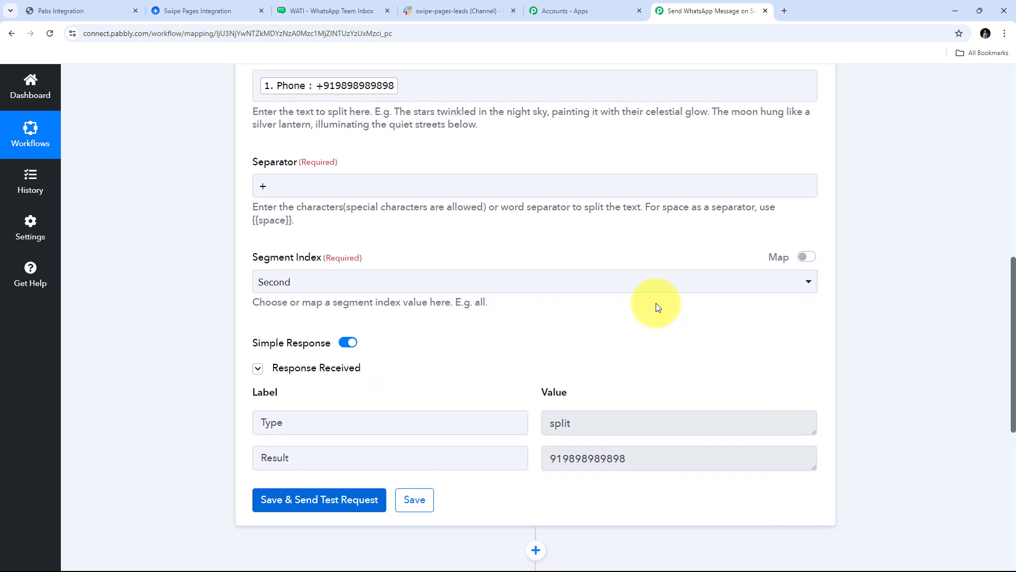
{"action": "scroll", "coordinate": [656, 307], "scroll_direction": "down", "scroll_amount": 2}
{"action": "double_click", "coordinate": [617, 318]}
{"action": "double_click", "coordinate": [610, 360]}
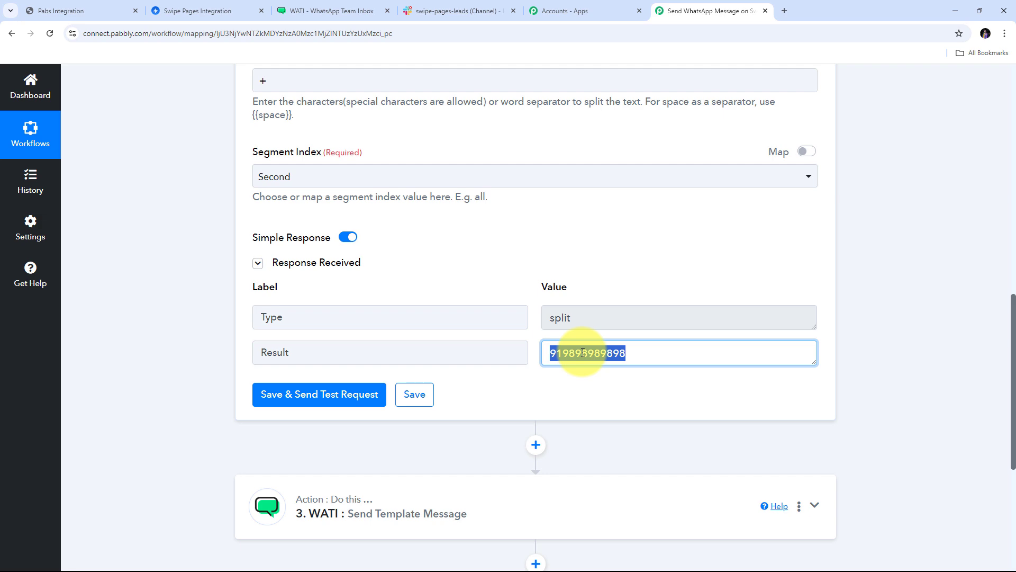
{"action": "scroll", "coordinate": [545, 325], "scroll_direction": "down", "scroll_amount": 3}
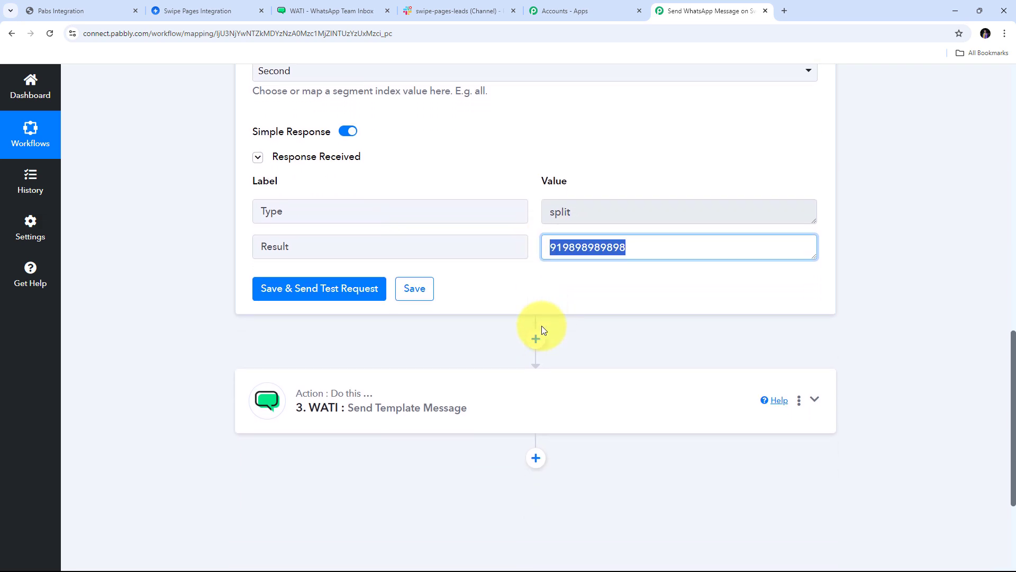
Replace WATI's WhatsApp Number mapping of raw Phone with the Split Text step's 2. Result.
{"action": "left_click", "coordinate": [814, 345]}
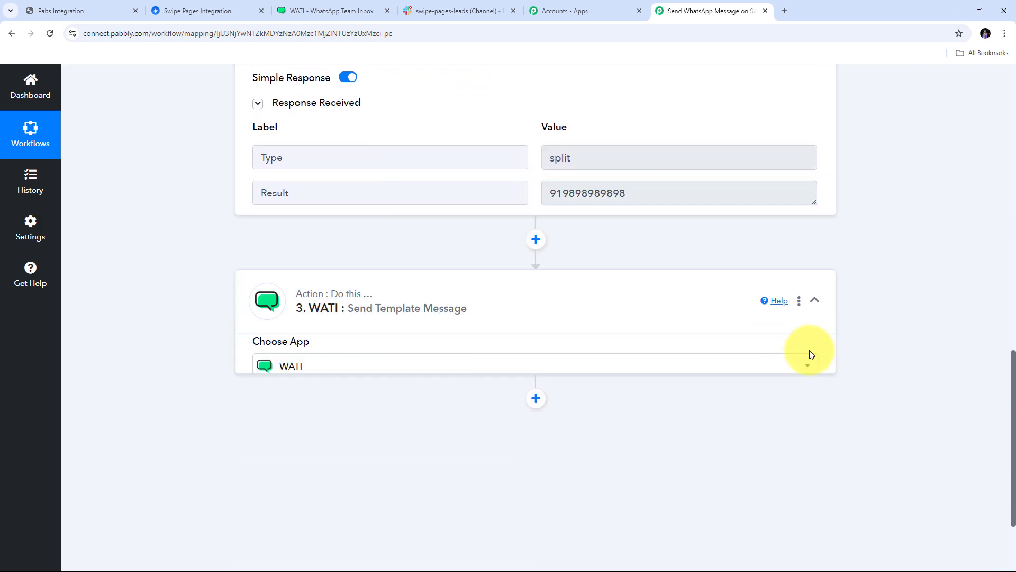
{"action": "scroll", "coordinate": [635, 338], "scroll_direction": "down", "scroll_amount": 10}
{"action": "scroll", "coordinate": [338, 296], "scroll_direction": "up", "scroll_amount": 9}
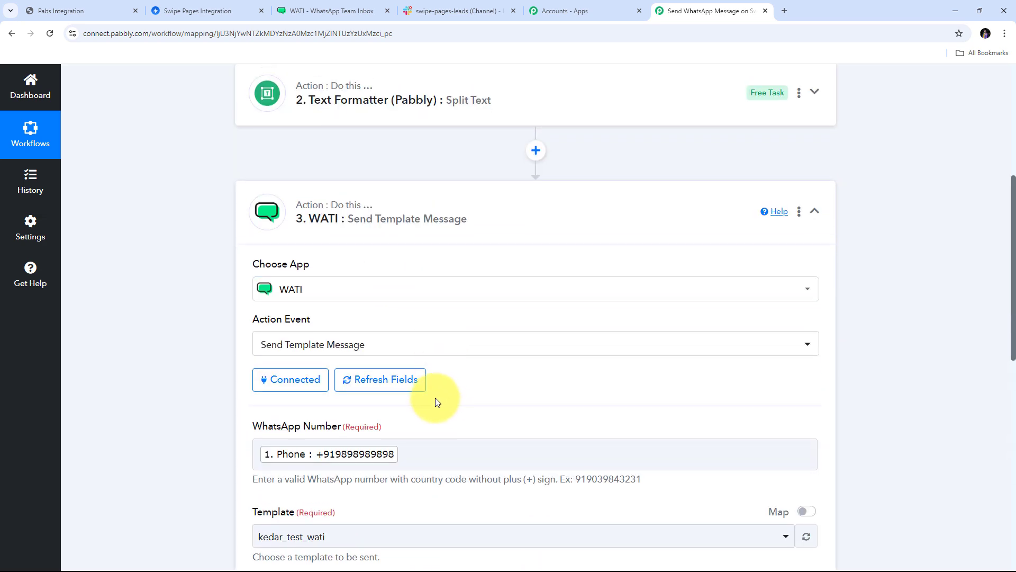
{"action": "scroll", "coordinate": [423, 399], "scroll_direction": "down", "scroll_amount": 1}
{"action": "left_click", "coordinate": [416, 399]}
{"action": "key", "text": "BackSpace"}
{"action": "scroll", "coordinate": [415, 391], "scroll_direction": "down", "scroll_amount": 1}
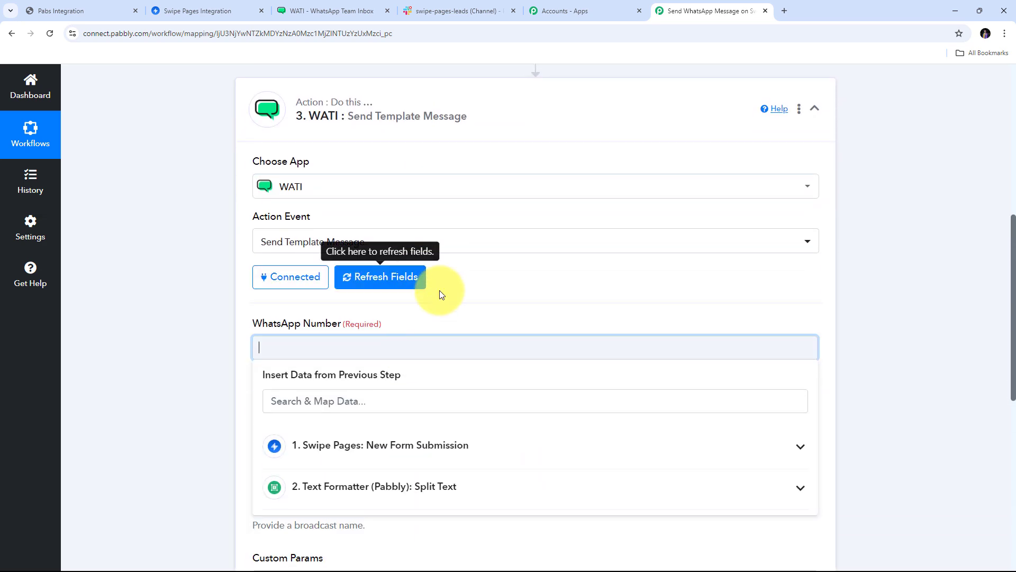
{"action": "scroll", "coordinate": [466, 300], "scroll_direction": "down", "scroll_amount": 1}
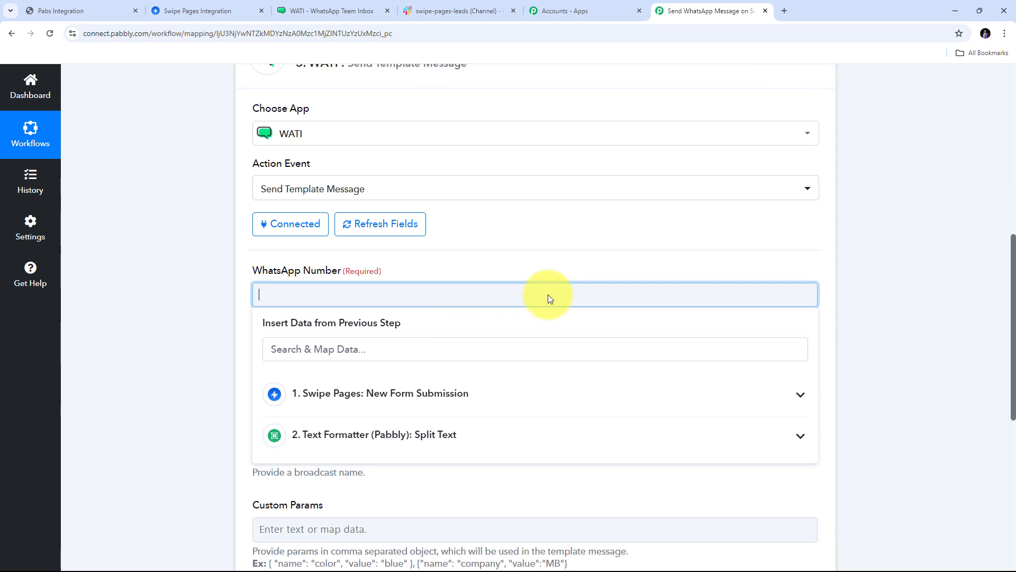
{"action": "left_click", "coordinate": [339, 445]}
{"action": "scroll", "coordinate": [318, 453], "scroll_direction": "down", "scroll_amount": 1}
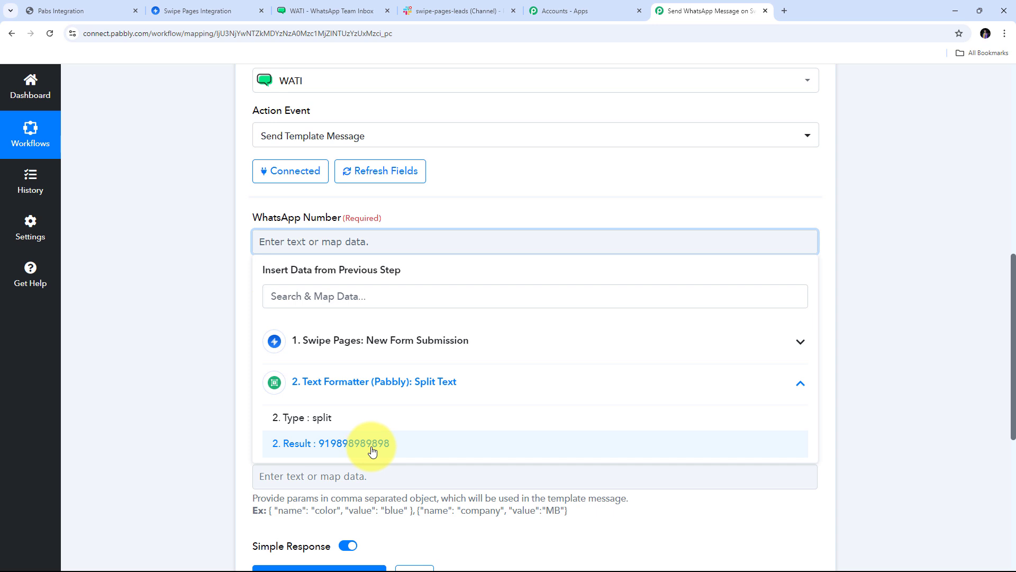
{"action": "left_click", "coordinate": [344, 452]}
{"action": "left_click", "coordinate": [201, 284]}
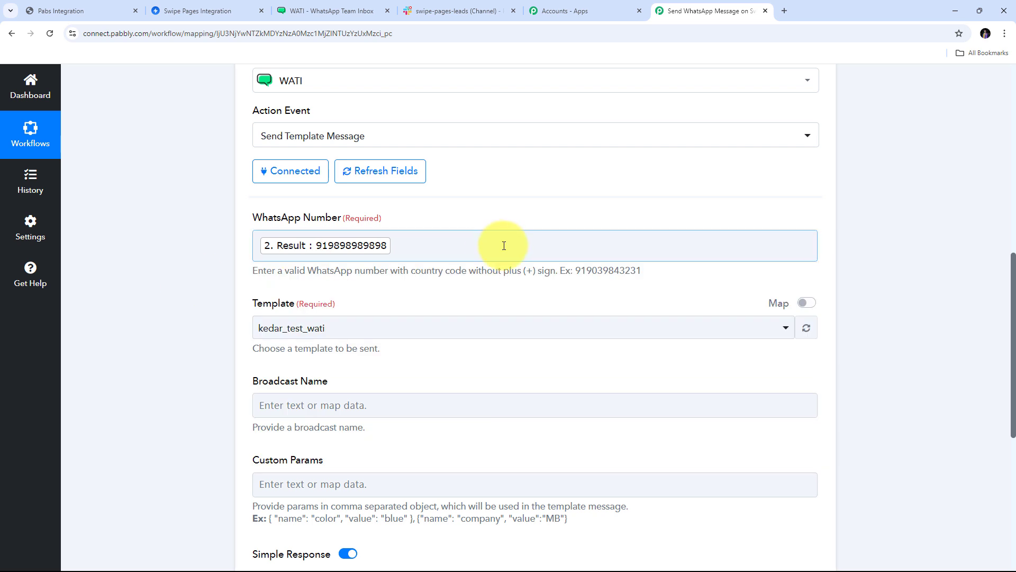
{"action": "scroll", "coordinate": [496, 250], "scroll_direction": "down", "scroll_amount": 1}
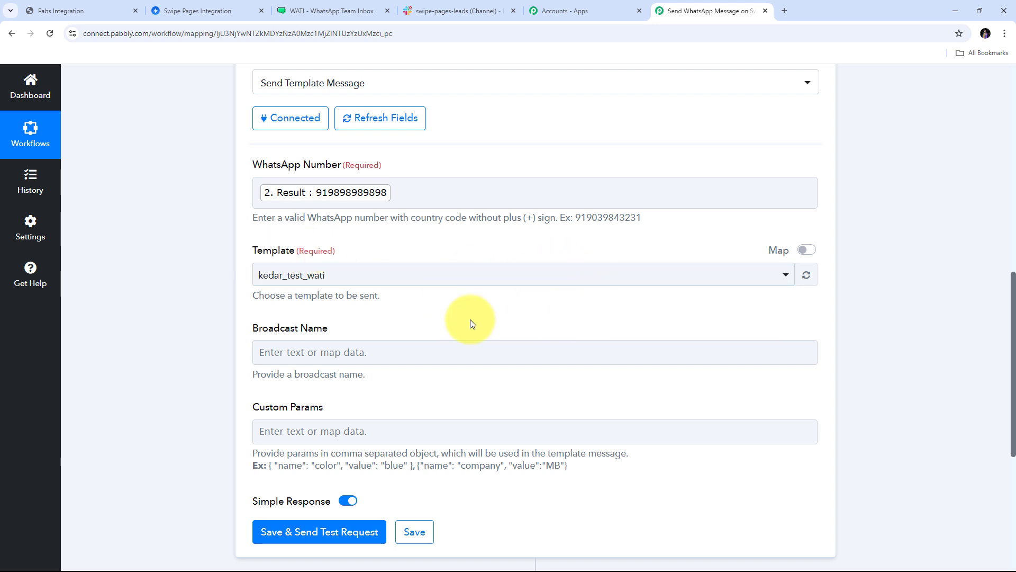
Show WATI's Templates page listing kedar_test_wati and swipepages_leads as approved templates.
{"action": "left_click", "coordinate": [333, 10]}
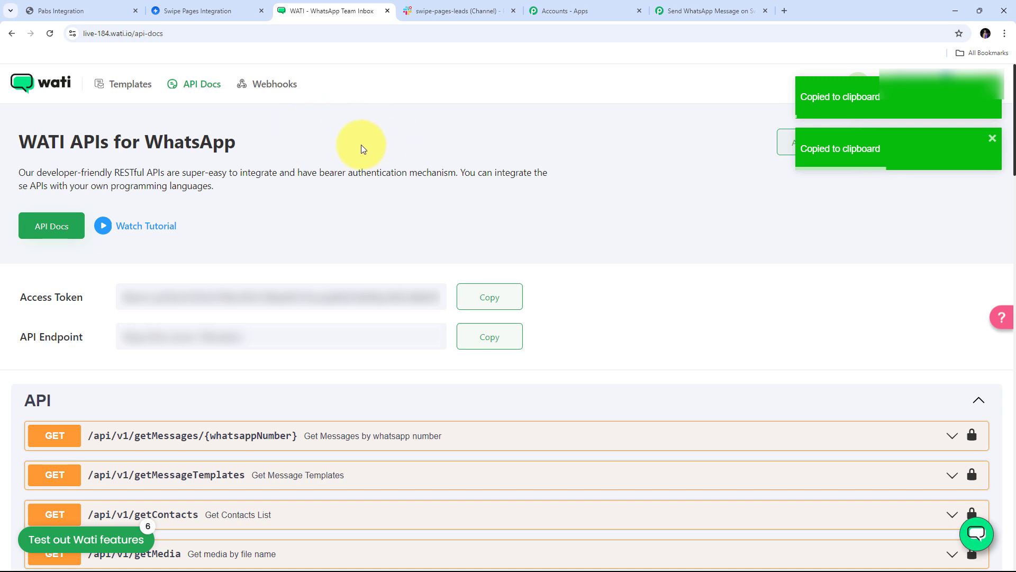
{"action": "left_click", "coordinate": [133, 89]}
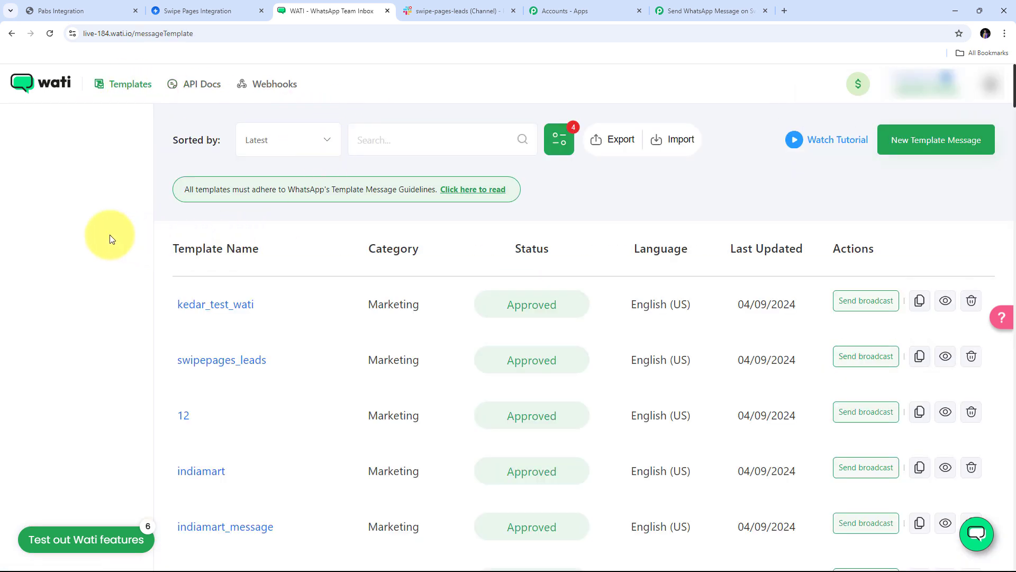
{"action": "scroll", "coordinate": [109, 236], "scroll_direction": "down", "scroll_amount": 1}
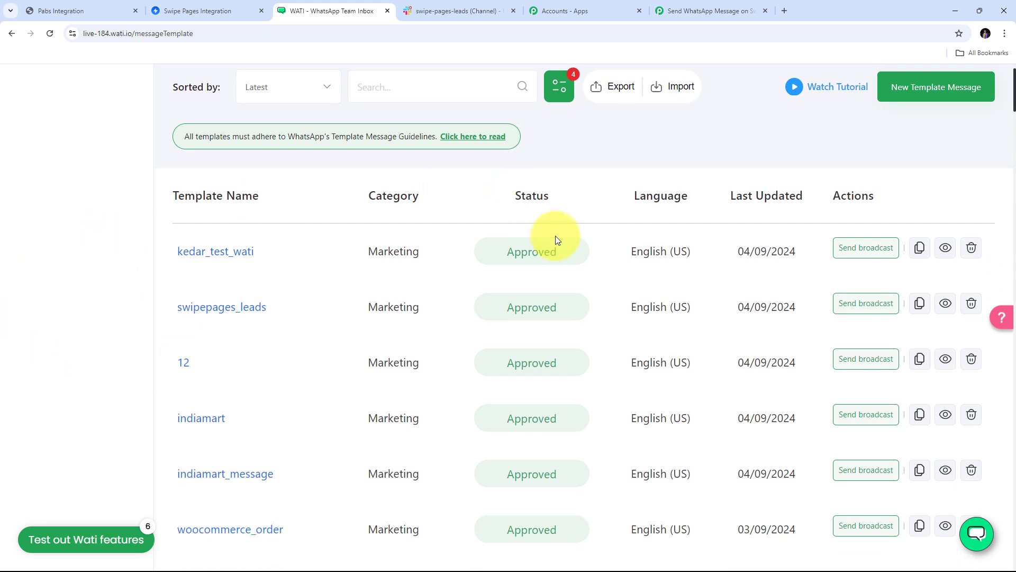
{"action": "scroll", "coordinate": [349, 284], "scroll_direction": "up", "scroll_amount": 1}
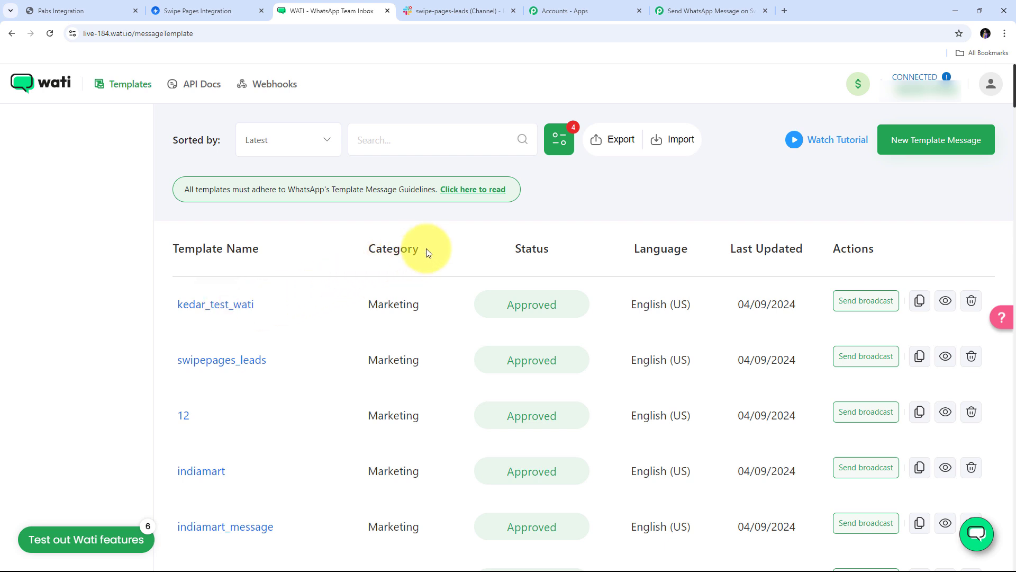
{"action": "scroll", "coordinate": [510, 252], "scroll_direction": "down", "scroll_amount": 1}
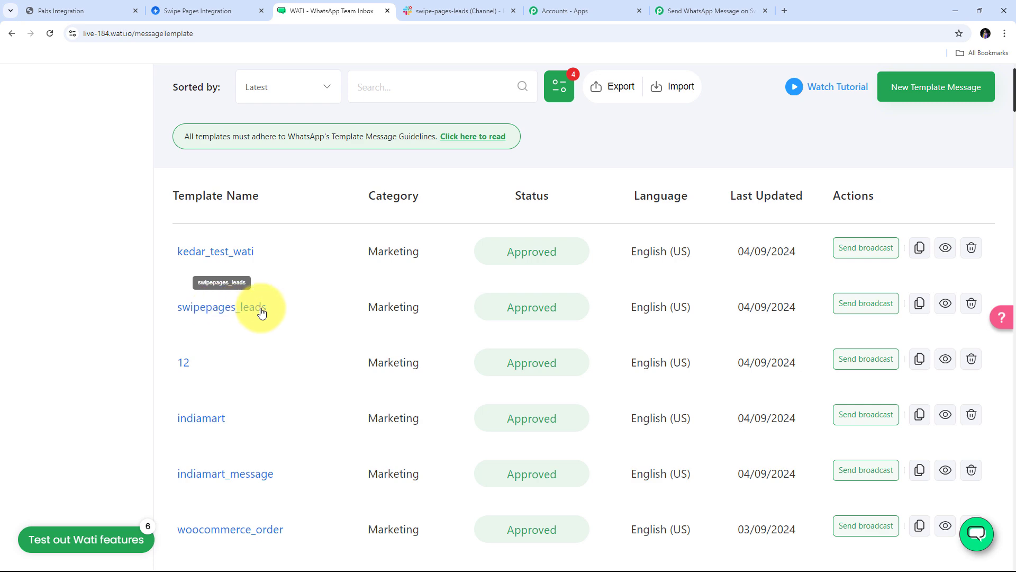
Open the swipepages_leads template and inspect the {{name}} variable in its 'Hi {{name}},' body.
{"action": "left_click", "coordinate": [213, 314]}
{"action": "scroll", "coordinate": [467, 271], "scroll_direction": "down", "scroll_amount": 5}
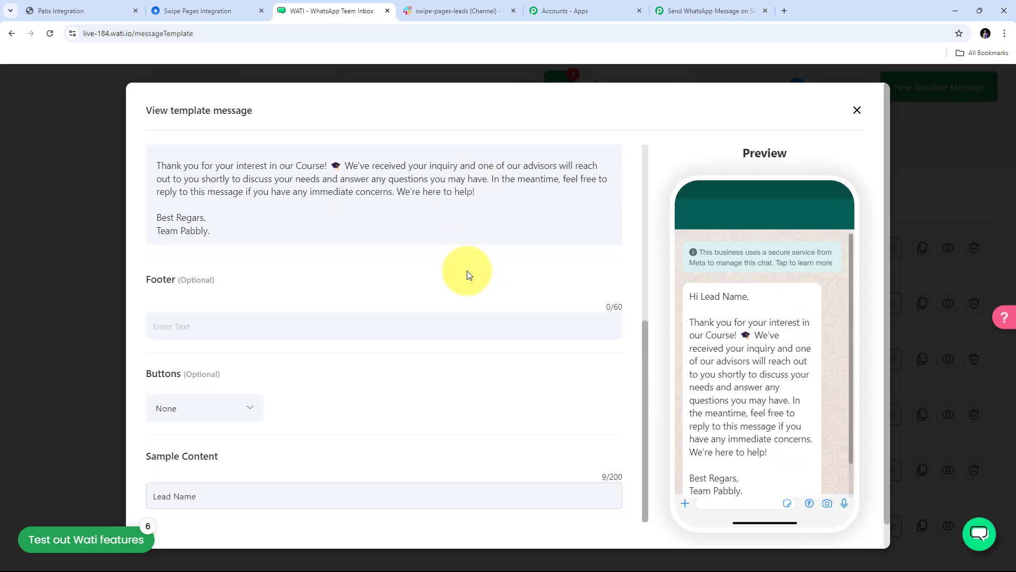
{"action": "scroll", "coordinate": [466, 271], "scroll_direction": "up", "scroll_amount": 5}
{"action": "scroll", "coordinate": [467, 271], "scroll_direction": "down", "scroll_amount": 3}
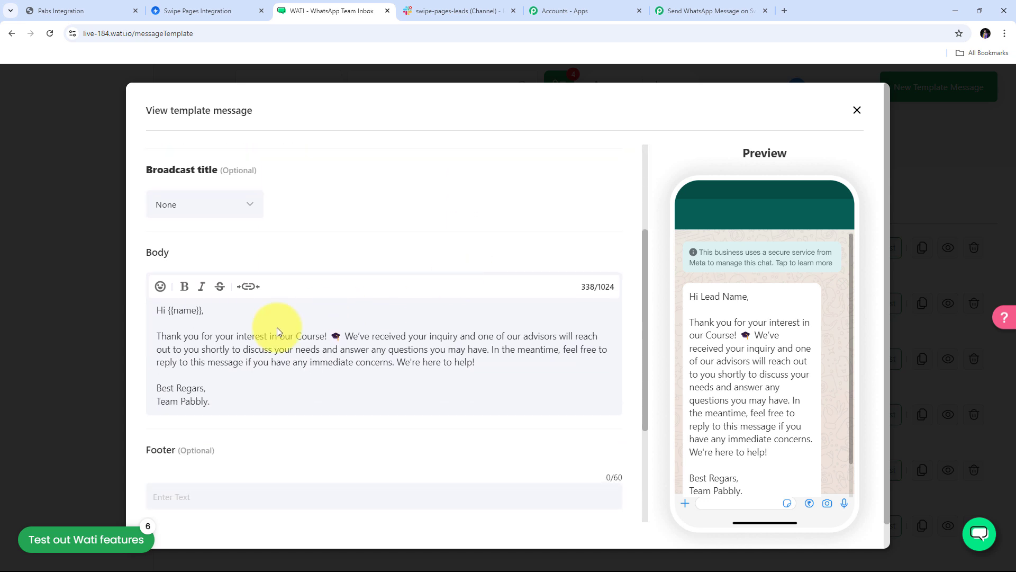
{"action": "left_click_drag", "start_coordinate": [334, 395], "coordinate": [138, 306]}
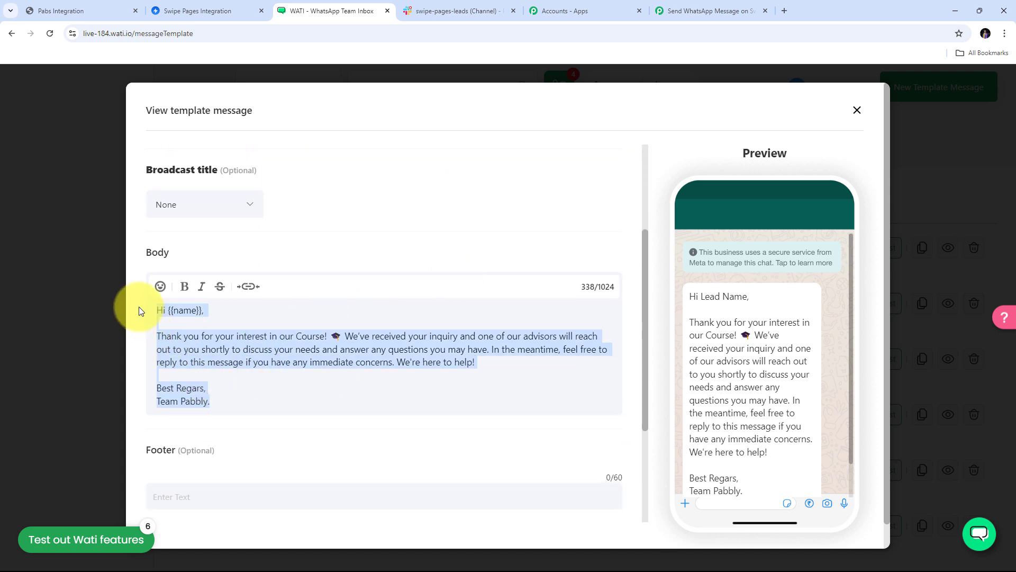
{"action": "left_click", "coordinate": [176, 316]}
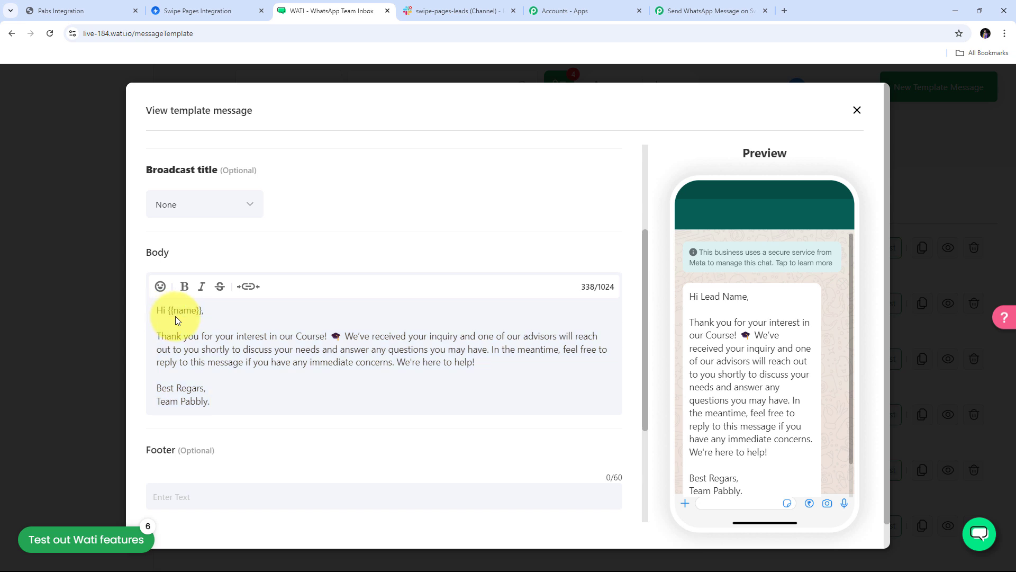
{"action": "double_click", "coordinate": [173, 310]}
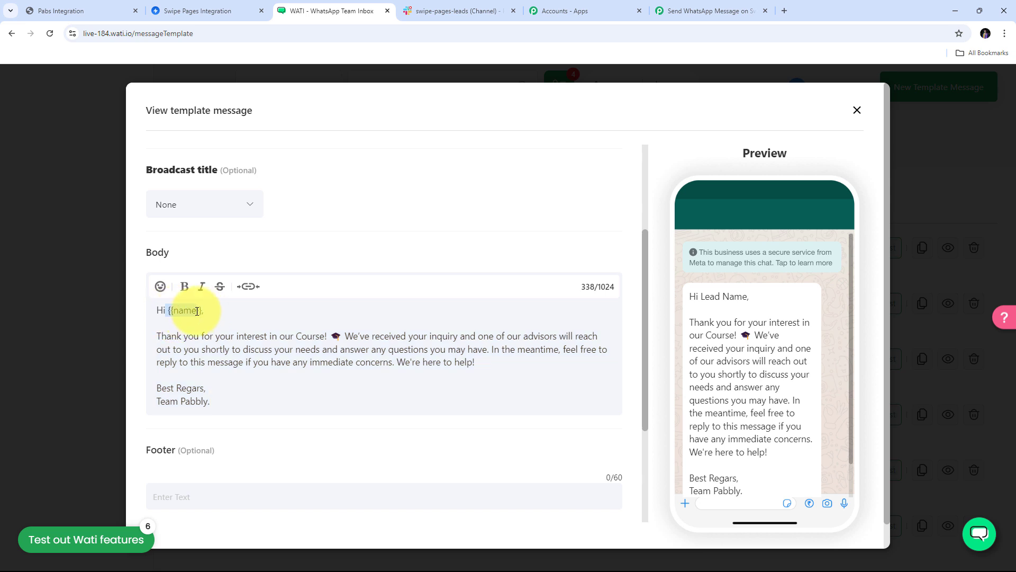
{"action": "left_click", "coordinate": [245, 324]}
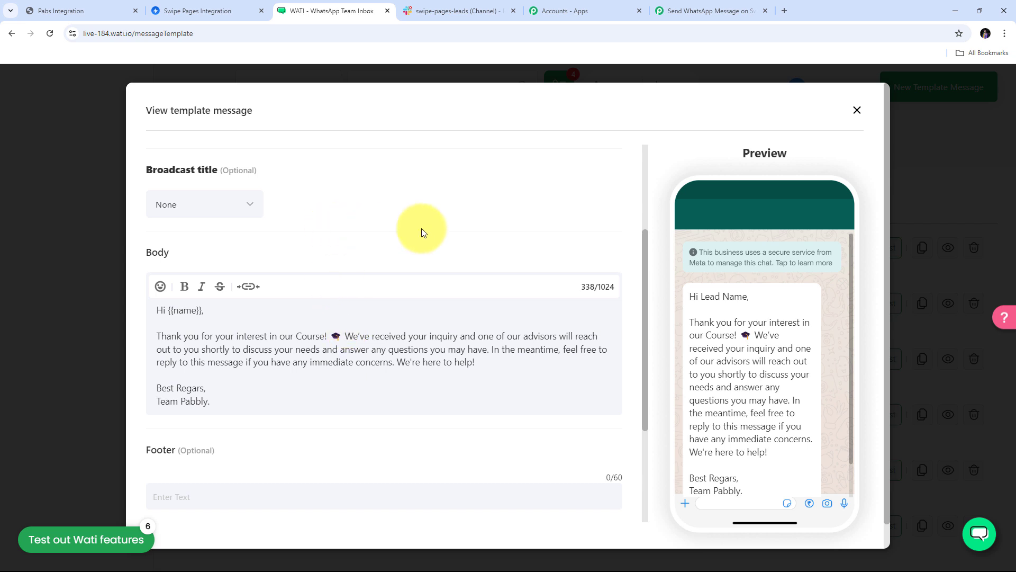
Choose swipepages_leads as the WATI step's Template, then return to WATI's template details.
{"action": "left_click", "coordinate": [680, 11]}
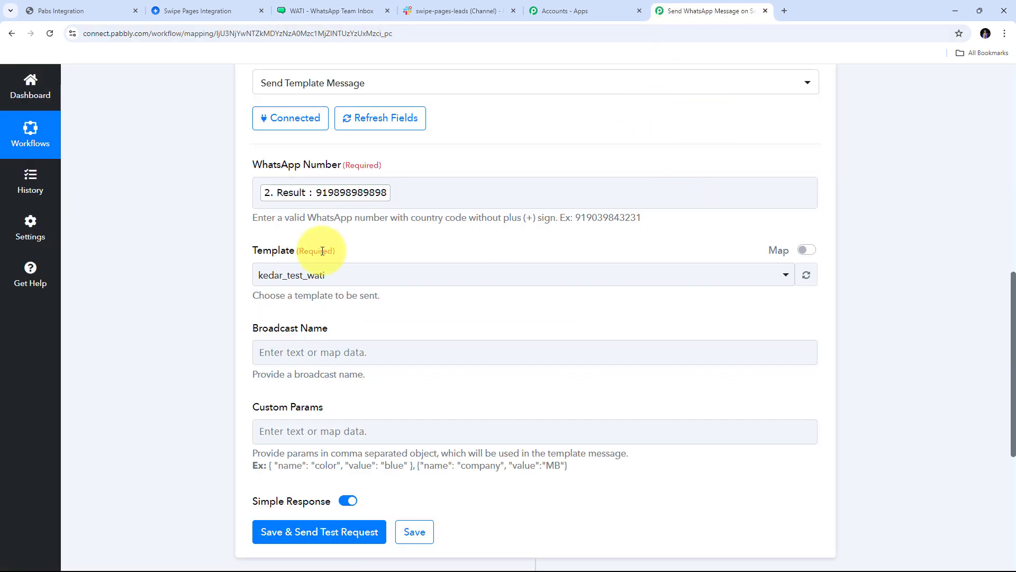
{"action": "left_click", "coordinate": [589, 281]}
{"action": "scroll", "coordinate": [374, 345], "scroll_direction": "down", "scroll_amount": 1}
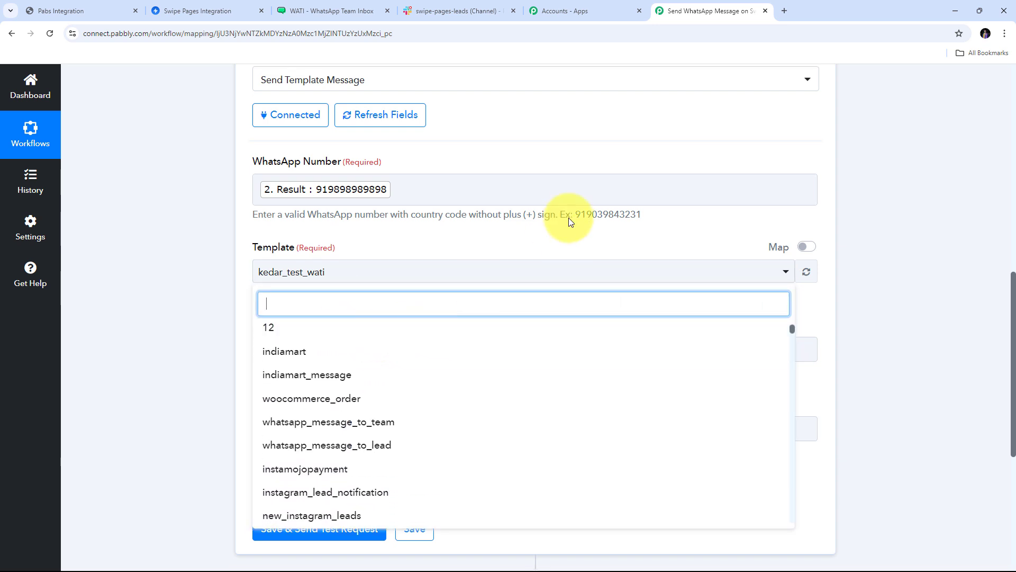
{"action": "scroll", "coordinate": [567, 220], "scroll_direction": "down", "scroll_amount": 2}
{"action": "scroll", "coordinate": [358, 288], "scroll_direction": "down", "scroll_amount": 2}
{"action": "scroll", "coordinate": [359, 288], "scroll_direction": "up", "scroll_amount": 3}
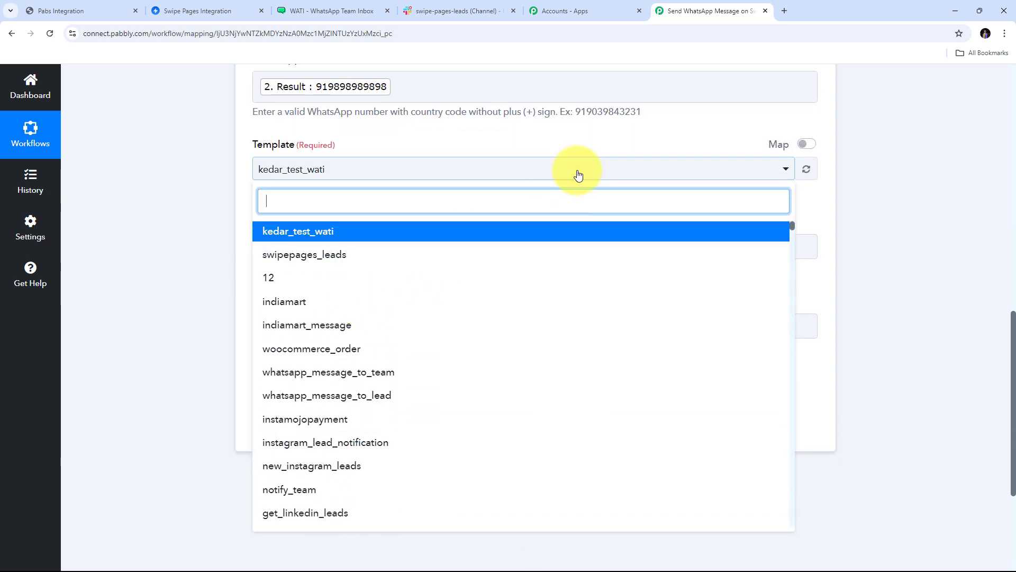
{"action": "scroll", "coordinate": [467, 216], "scroll_direction": "up", "scroll_amount": 1}
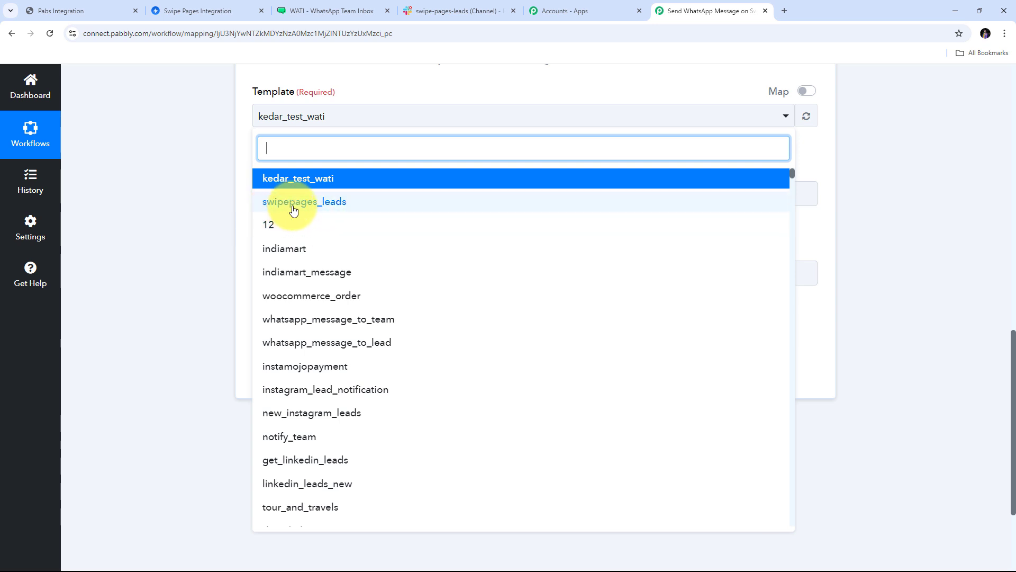
{"action": "left_click", "coordinate": [347, 208]}
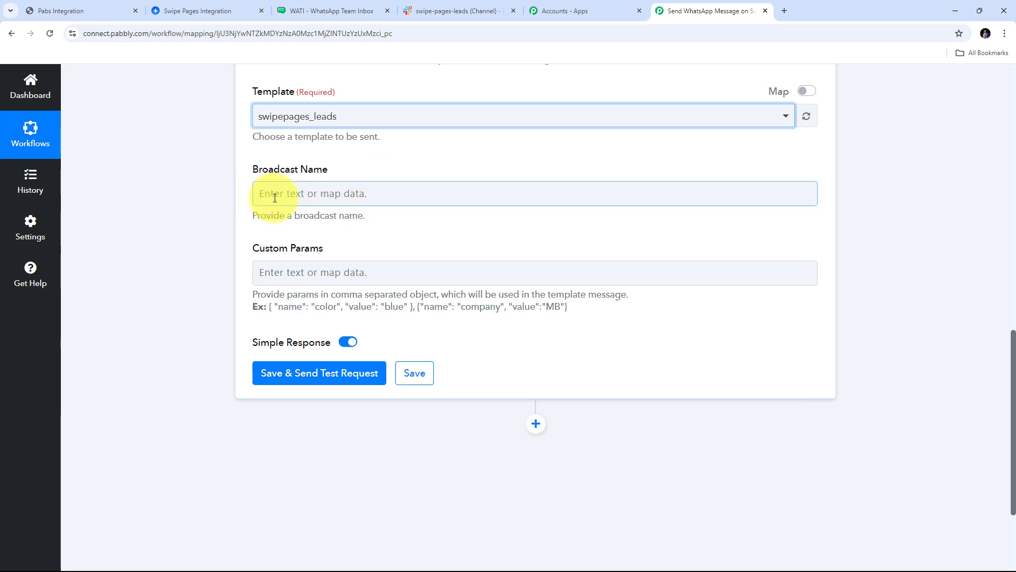
{"action": "left_click", "coordinate": [354, 11]}
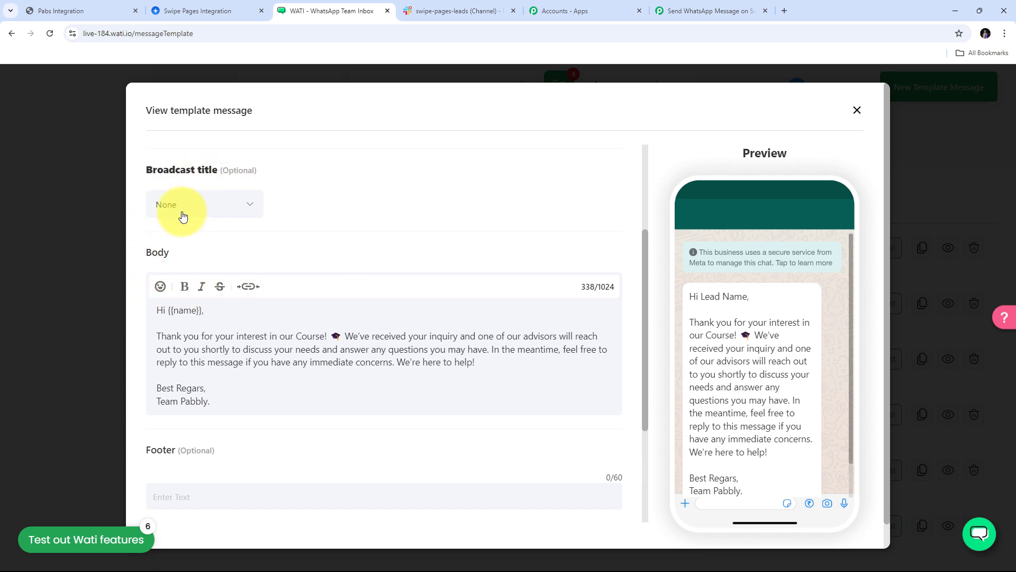
Set the WATI step's Broadcast Name to None.
{"action": "left_click", "coordinate": [683, 12]}
{"action": "left_click", "coordinate": [301, 193]}
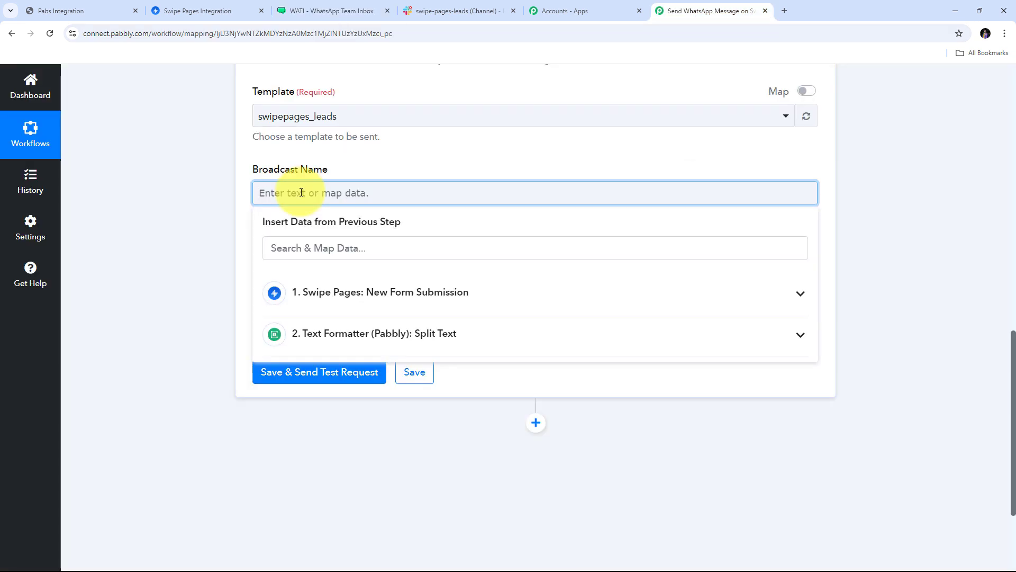
{"action": "type", "text": "None"}
{"action": "left_click", "coordinate": [370, 168]}
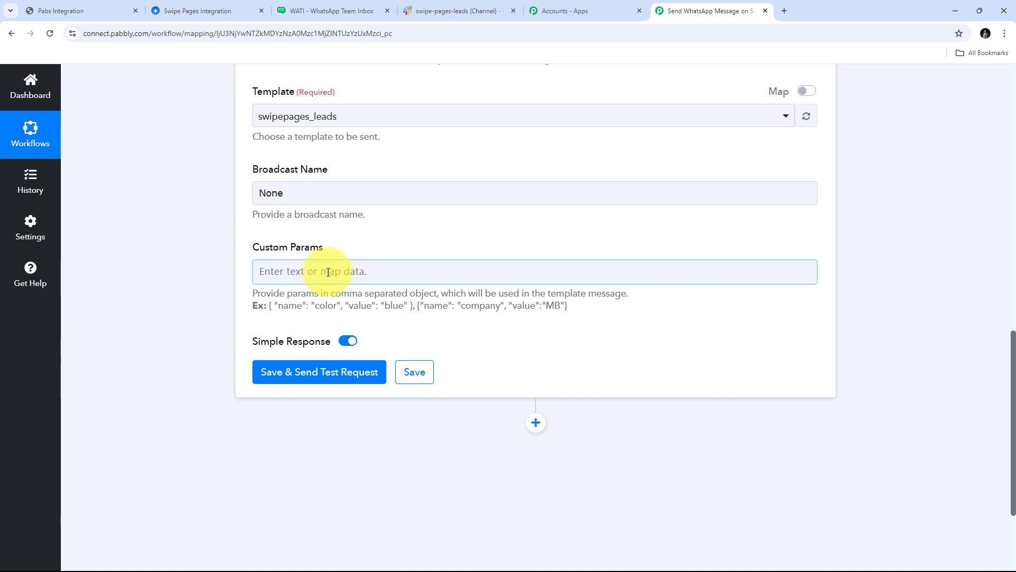
Paste the example parameter into Custom Params and rename its key from color to name.
{"action": "left_click_drag", "start_coordinate": [269, 305], "coordinate": [413, 313]}
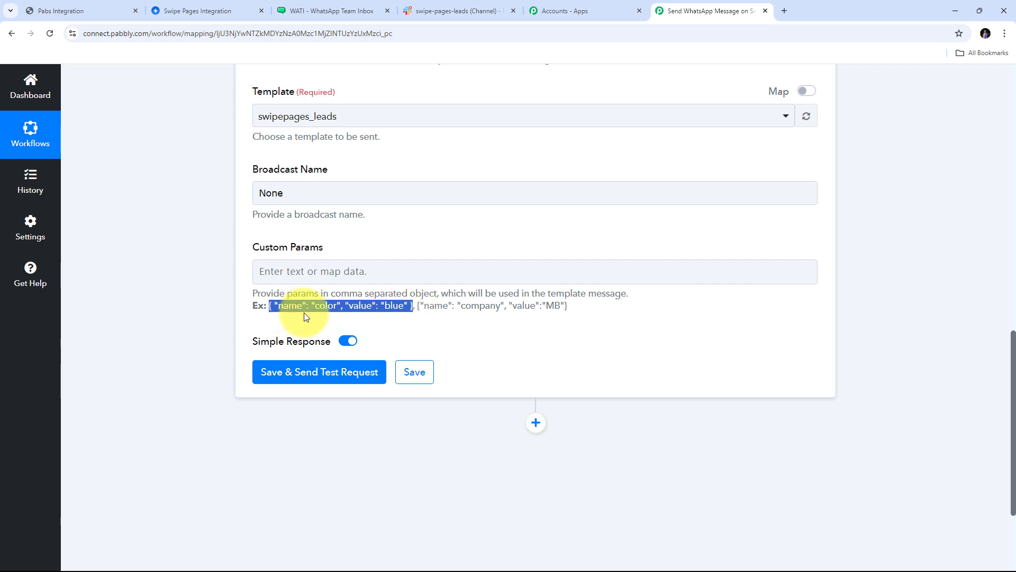
{"action": "left_click", "coordinate": [378, 313]}
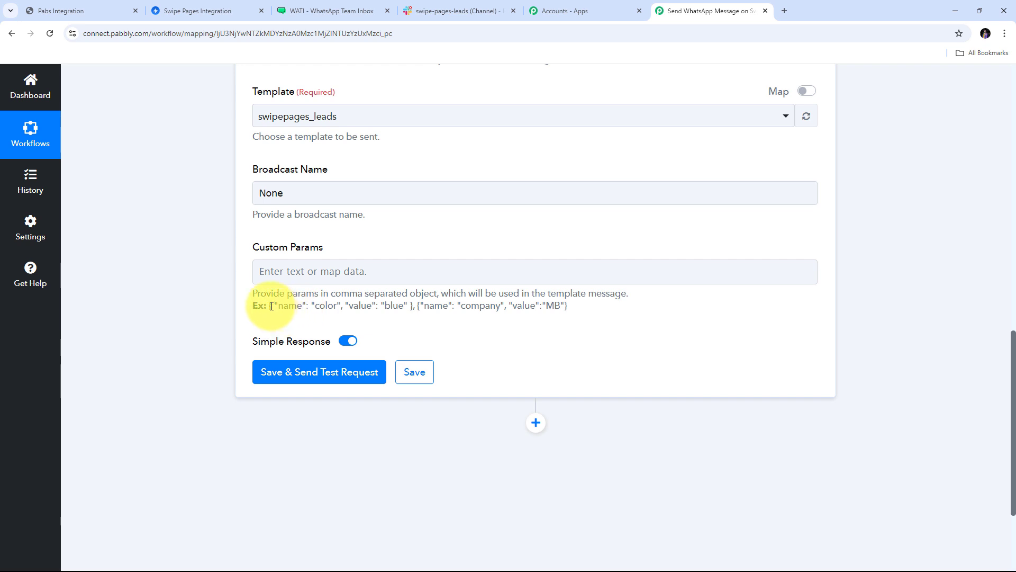
{"action": "left_click_drag", "start_coordinate": [270, 305], "coordinate": [412, 307]}
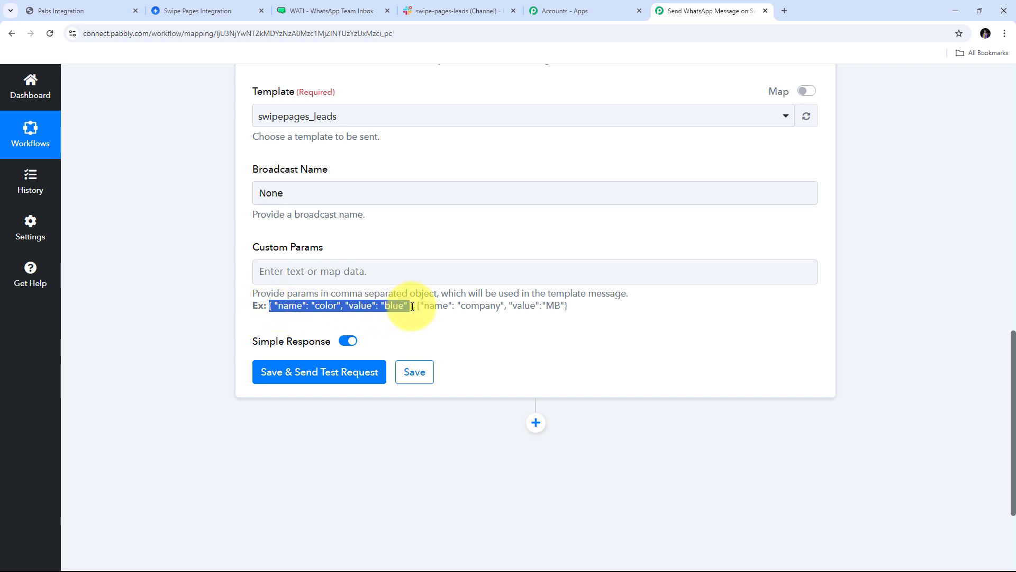
{"action": "left_click", "coordinate": [317, 273]}
{"action": "type", "text": "{ \"name\": \"color\", \"value\": \"blue\" }"}
{"action": "left_click", "coordinate": [337, 223]}
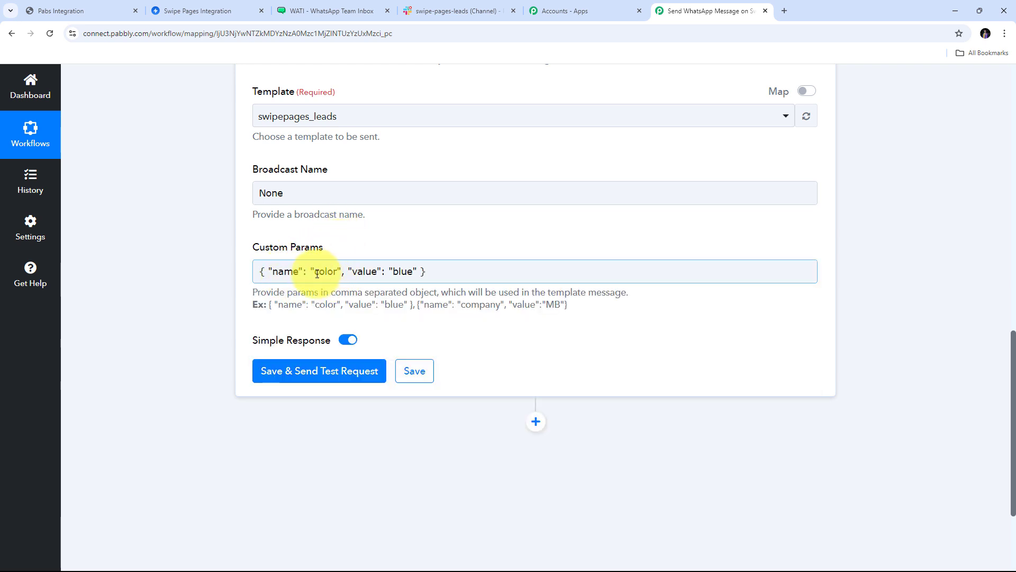
{"action": "left_click_drag", "start_coordinate": [314, 272], "coordinate": [337, 272]}
{"action": "key", "text": "BackSpace"}
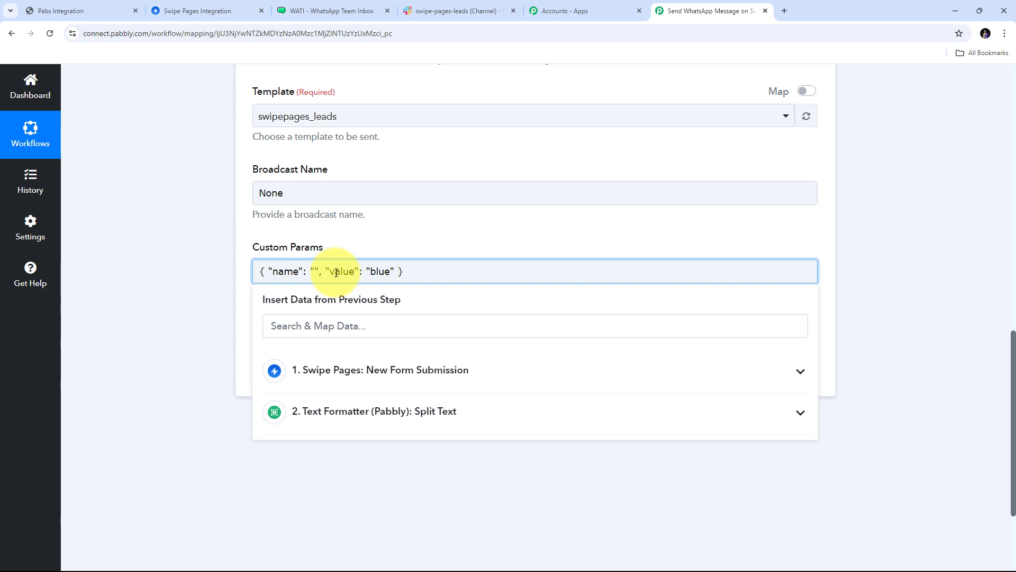
{"action": "type", "text": "name"}
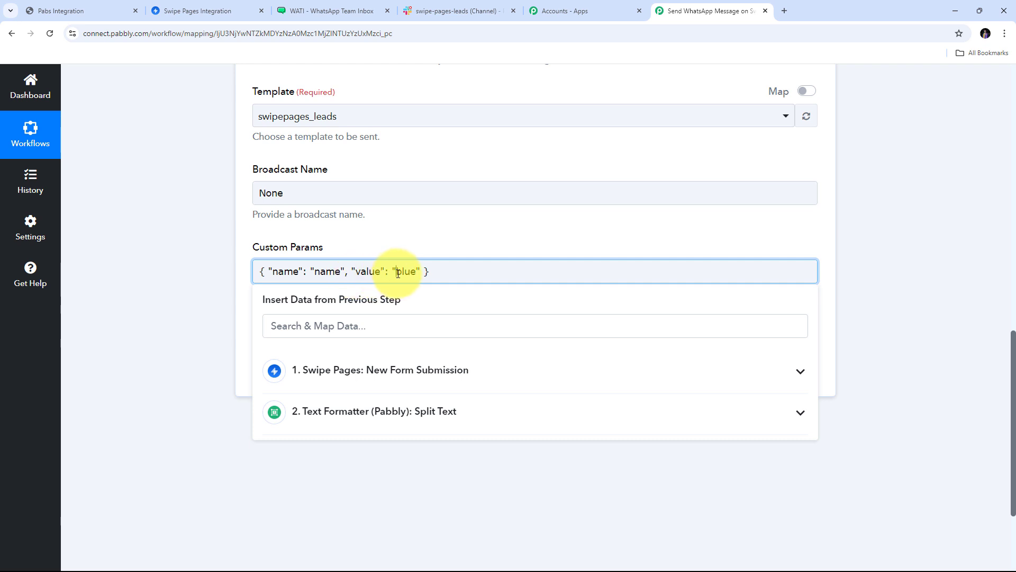
Replace the placeholder value blue with the form's 1. Full Name.
{"action": "left_click_drag", "start_coordinate": [398, 273], "coordinate": [418, 273]}
{"action": "key", "text": "BackSpace"}
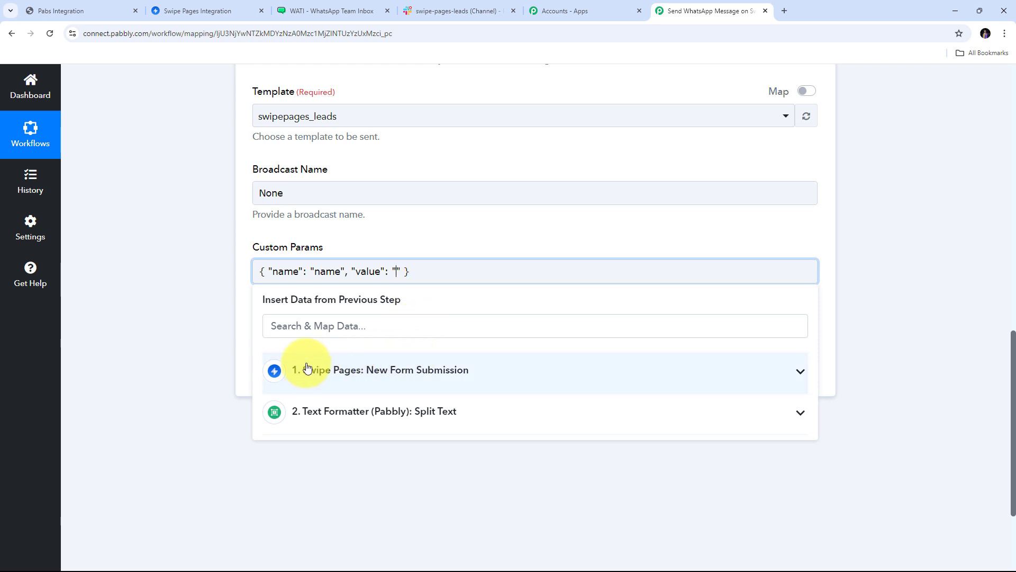
{"action": "left_click", "coordinate": [431, 380]}
{"action": "scroll", "coordinate": [439, 376], "scroll_direction": "down", "scroll_amount": 1}
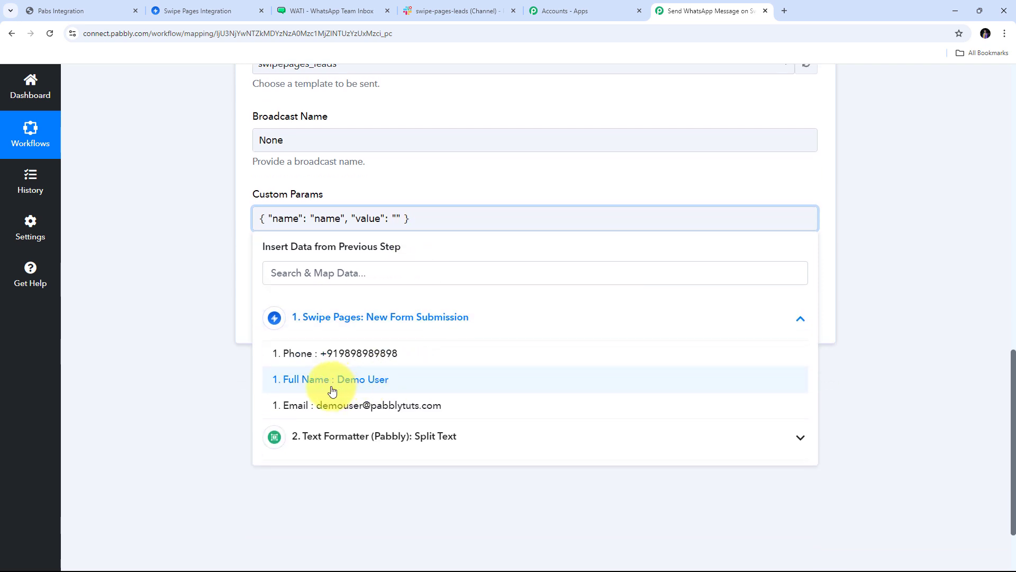
{"action": "left_click", "coordinate": [370, 387]}
{"action": "left_click", "coordinate": [455, 168]}
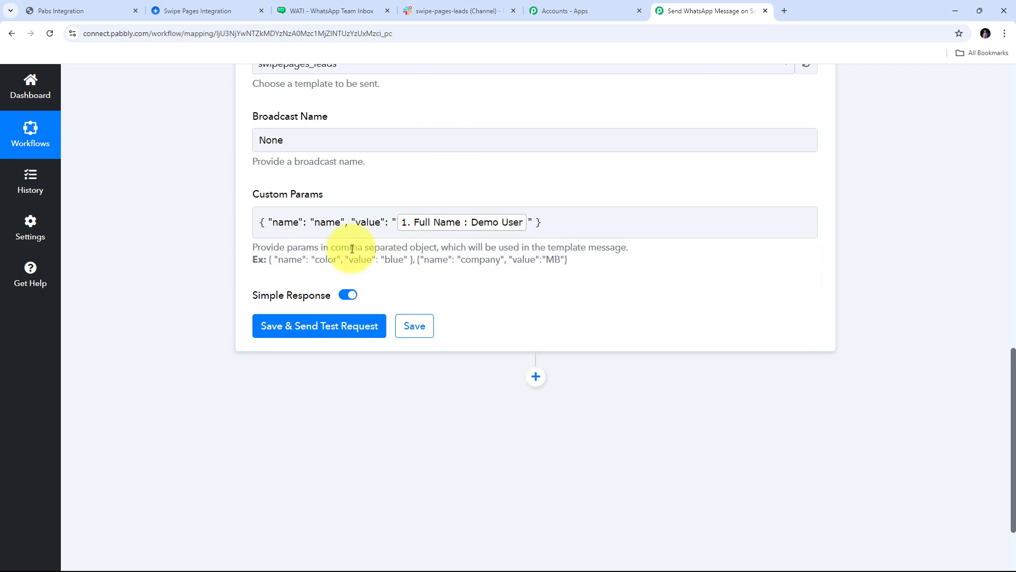
{"action": "left_click", "coordinate": [256, 221]}
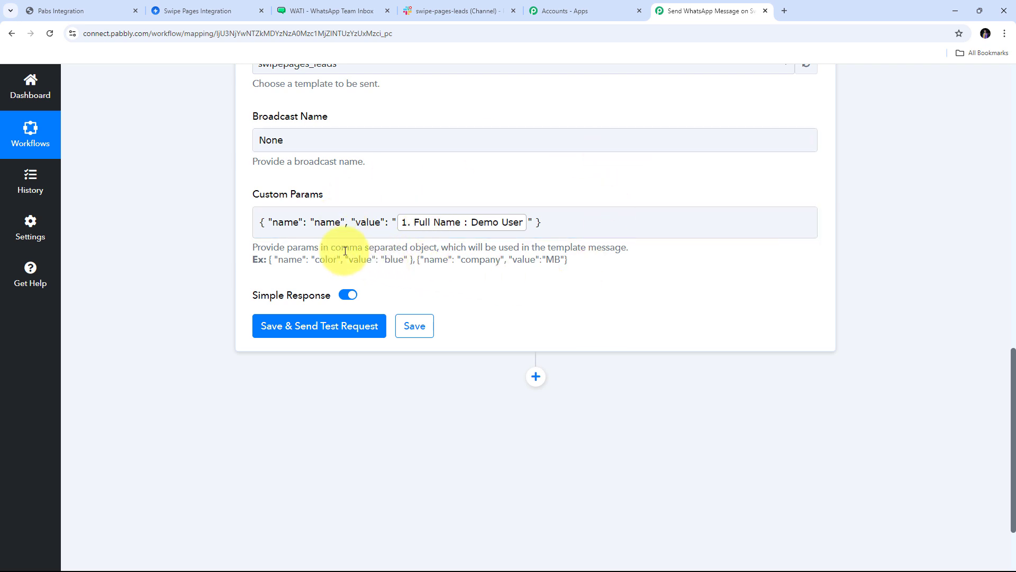
{"action": "scroll", "coordinate": [345, 251], "scroll_direction": "down", "scroll_amount": 1}
Send a test request, confirm WhatsApp greets Demo User by name, and return to Pabbly.
{"action": "left_click", "coordinate": [363, 265]}
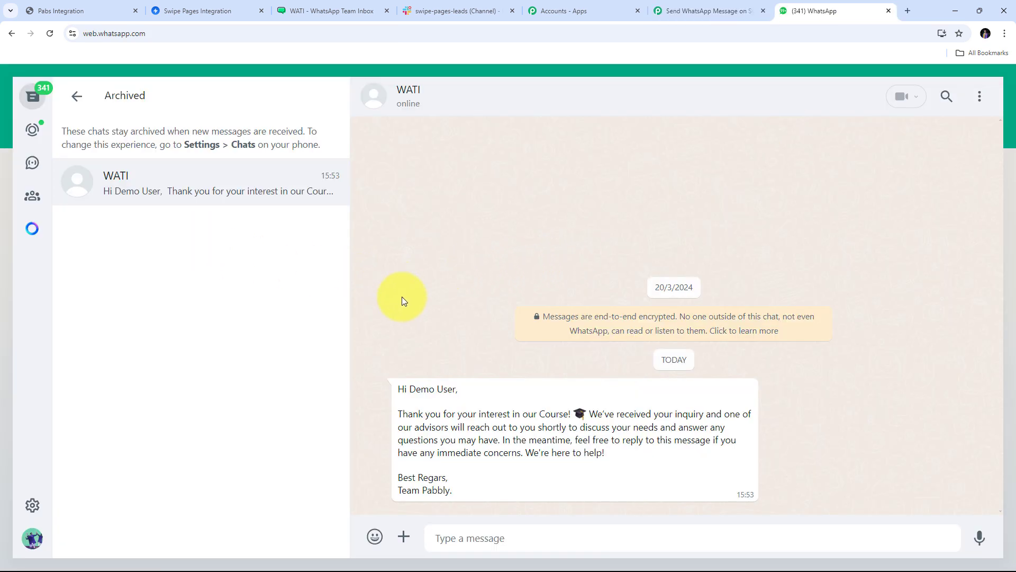
{"action": "left_click_drag", "start_coordinate": [410, 390], "coordinate": [456, 390]}
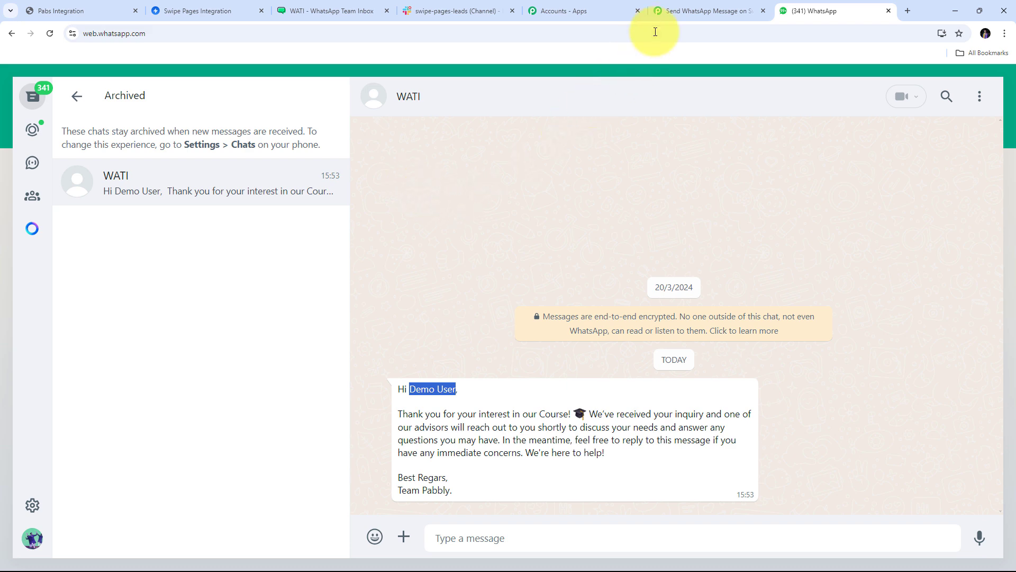
{"action": "left_click", "coordinate": [668, 11]}
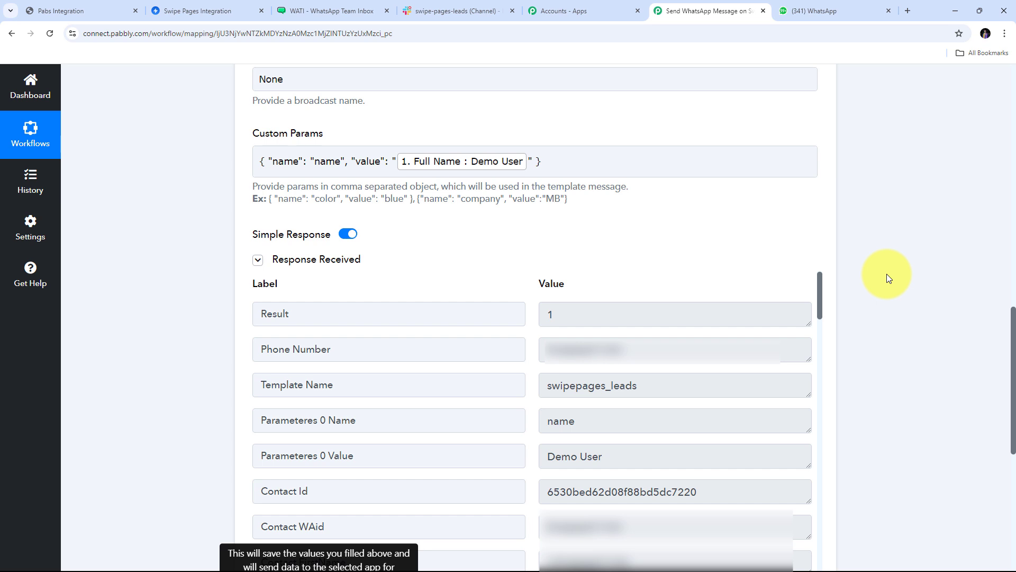
Add a Slack step after WATI with action event Send Channel Message.
{"action": "scroll", "coordinate": [887, 274], "scroll_direction": "down", "scroll_amount": 8}
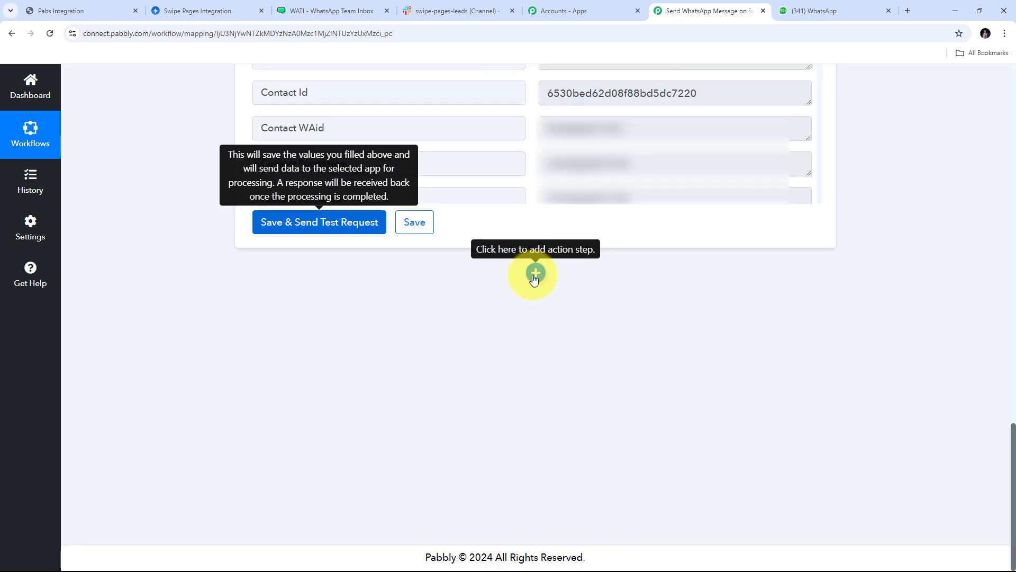
{"action": "left_click", "coordinate": [535, 274]}
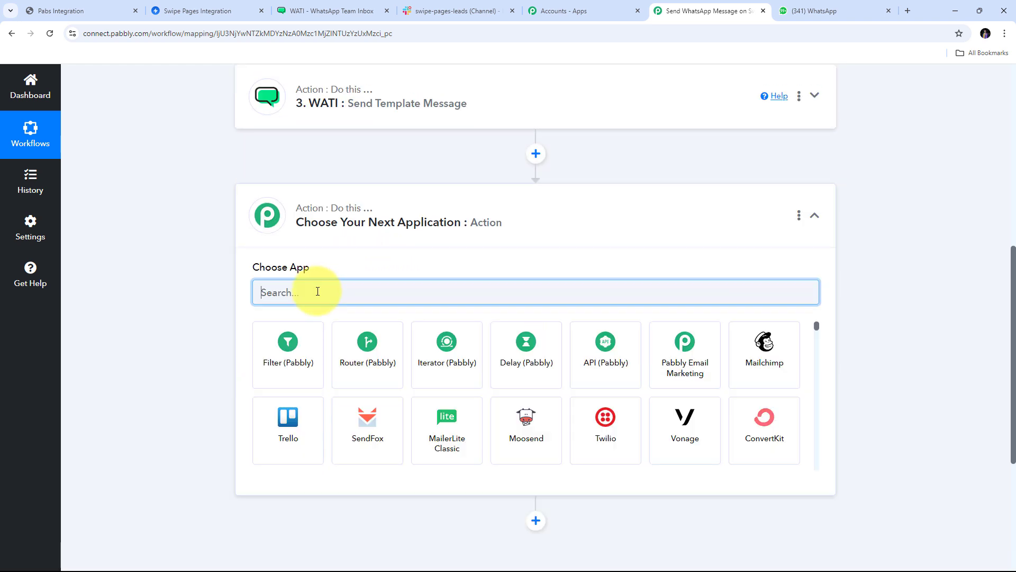
{"action": "type", "text": "Slack"}
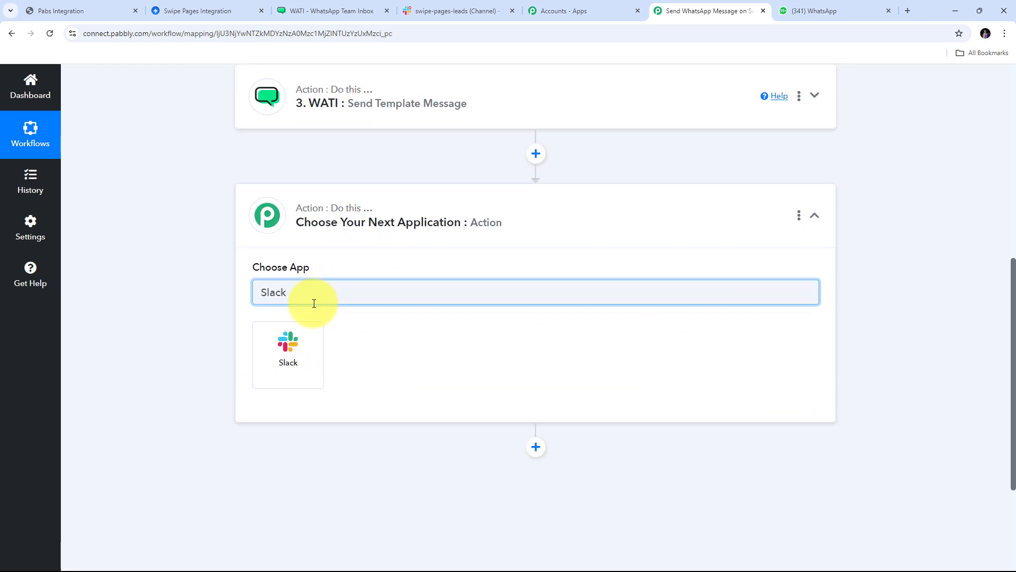
{"action": "left_click", "coordinate": [290, 347]}
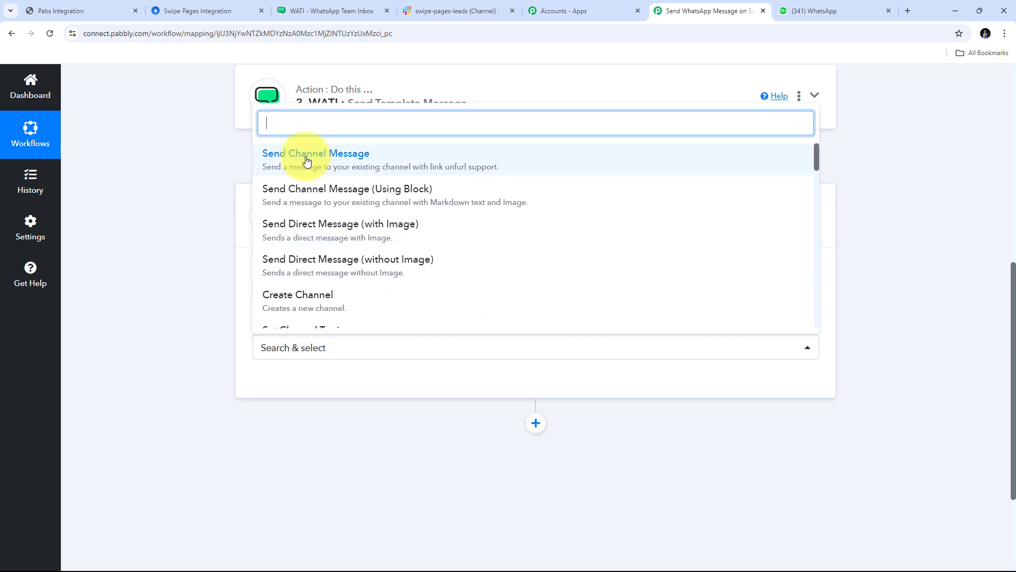
{"action": "left_click", "coordinate": [355, 167]}
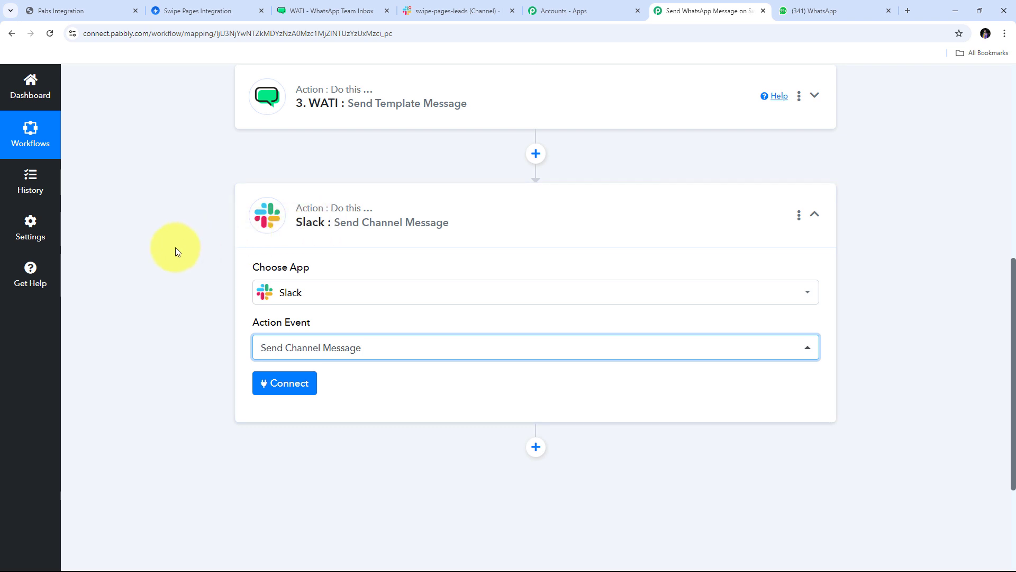
Create a new Slack connection with token type 'user', authorized for the Pabbly Connect workspace.
{"action": "left_click", "coordinate": [292, 386]}
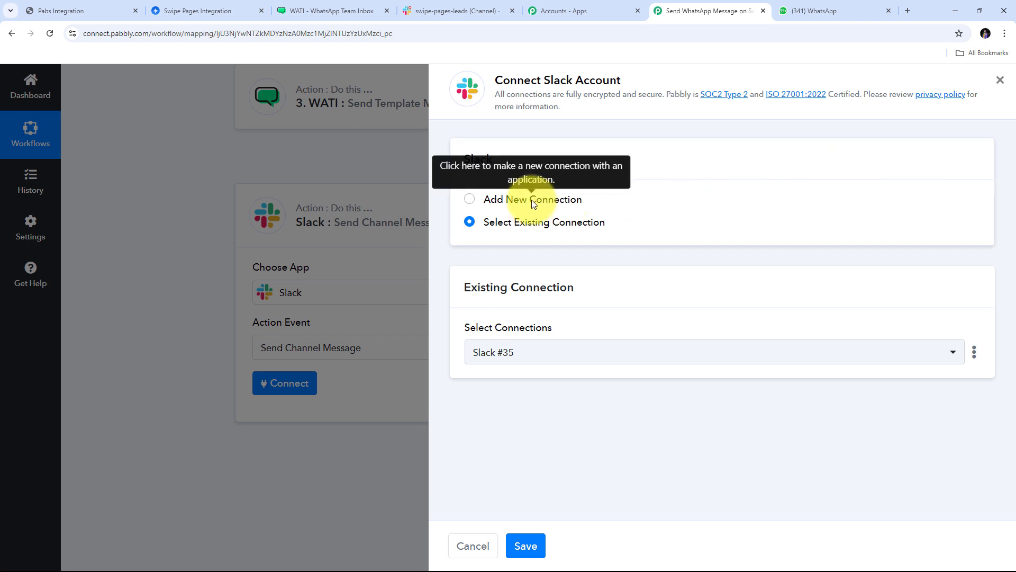
{"action": "left_click", "coordinate": [525, 199]}
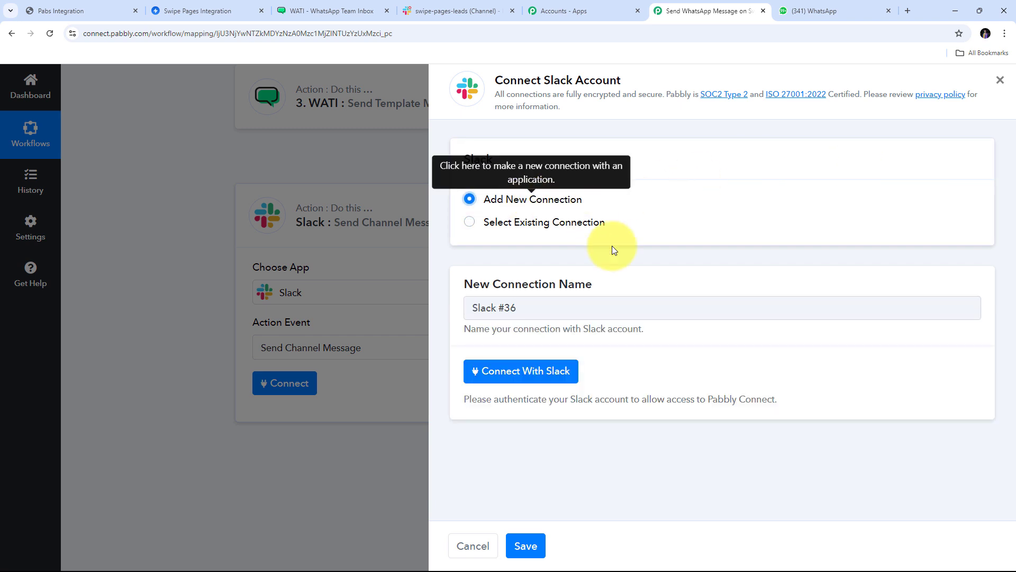
{"action": "left_click", "coordinate": [524, 373]}
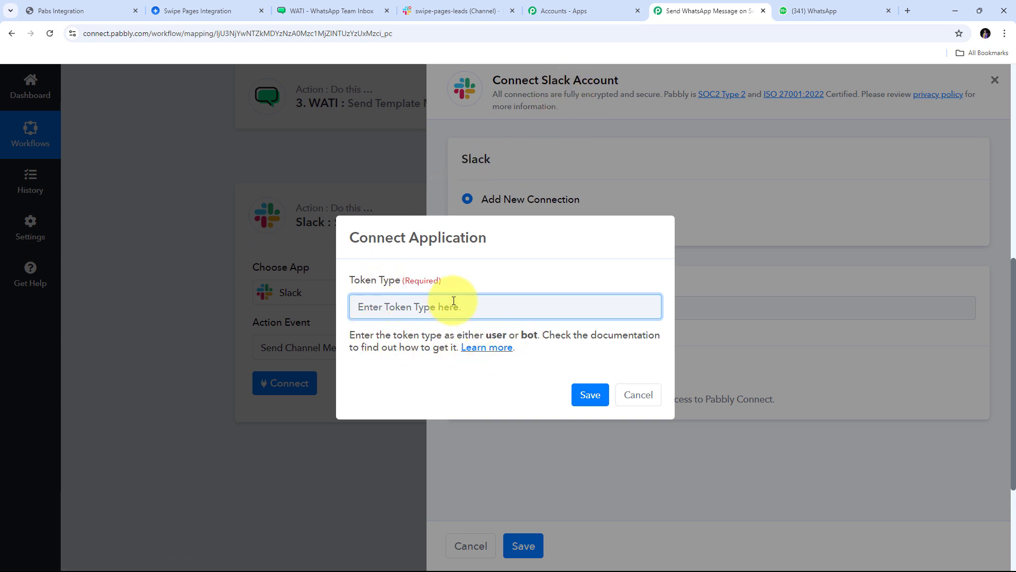
{"action": "type", "text": "user"}
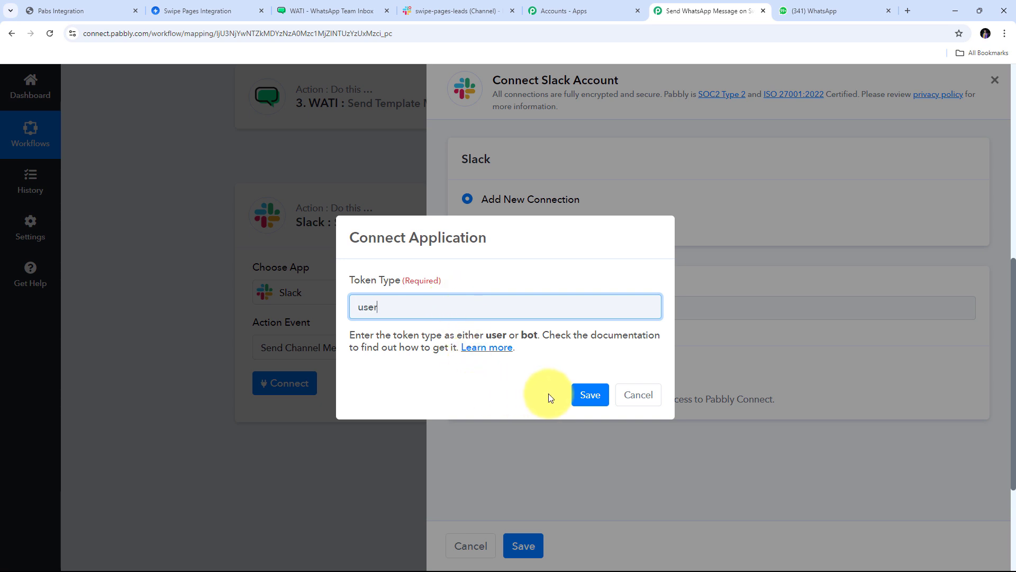
{"action": "left_click", "coordinate": [587, 395]}
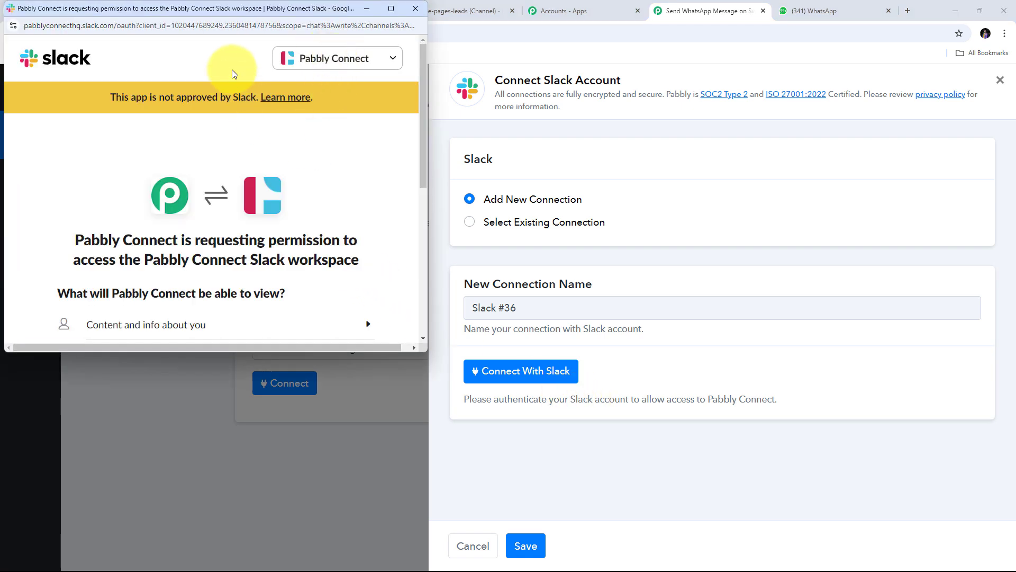
{"action": "left_click", "coordinate": [394, 61]}
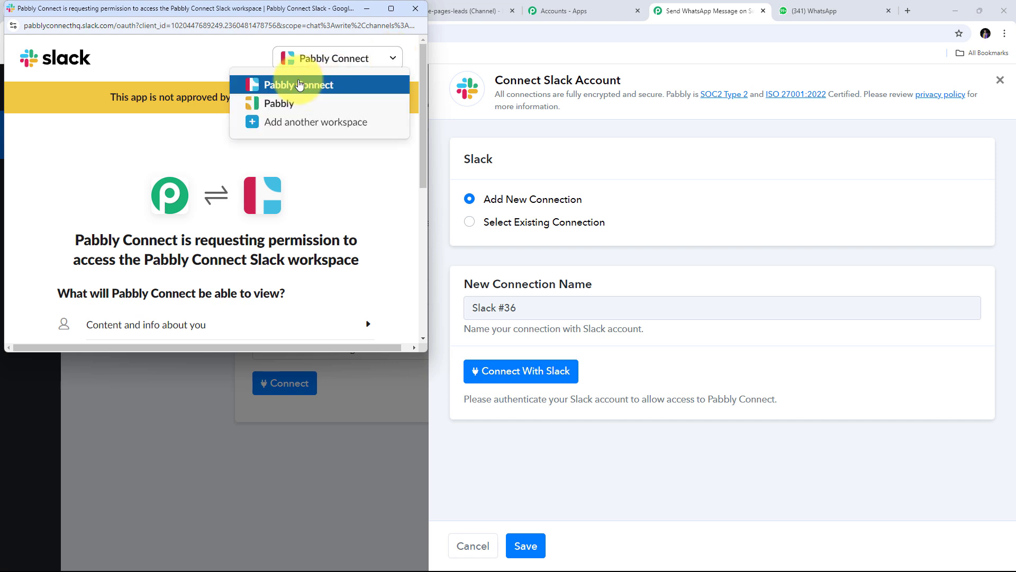
{"action": "left_click", "coordinate": [299, 85]}
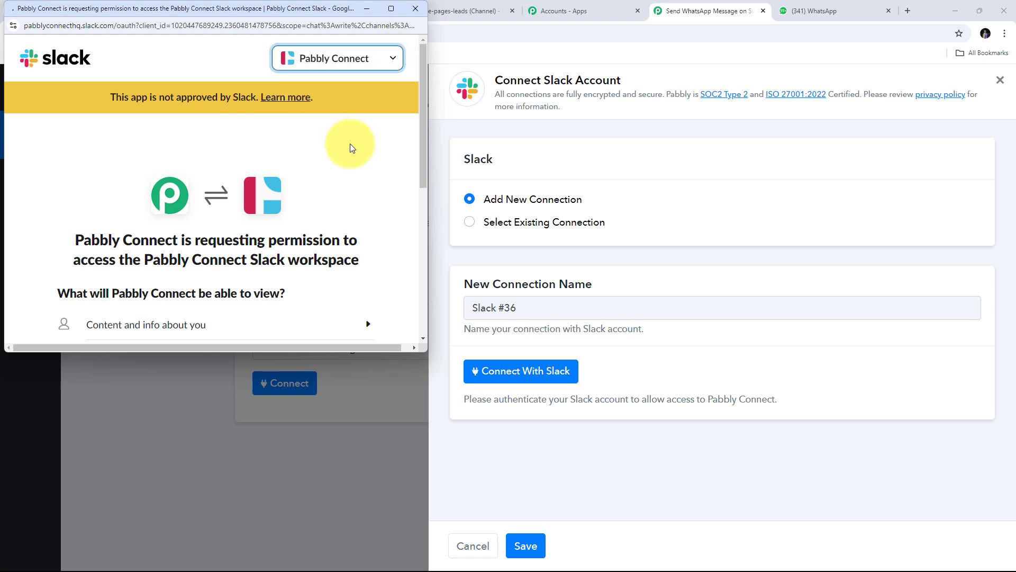
{"action": "scroll", "coordinate": [360, 164], "scroll_direction": "down", "scroll_amount": 5}
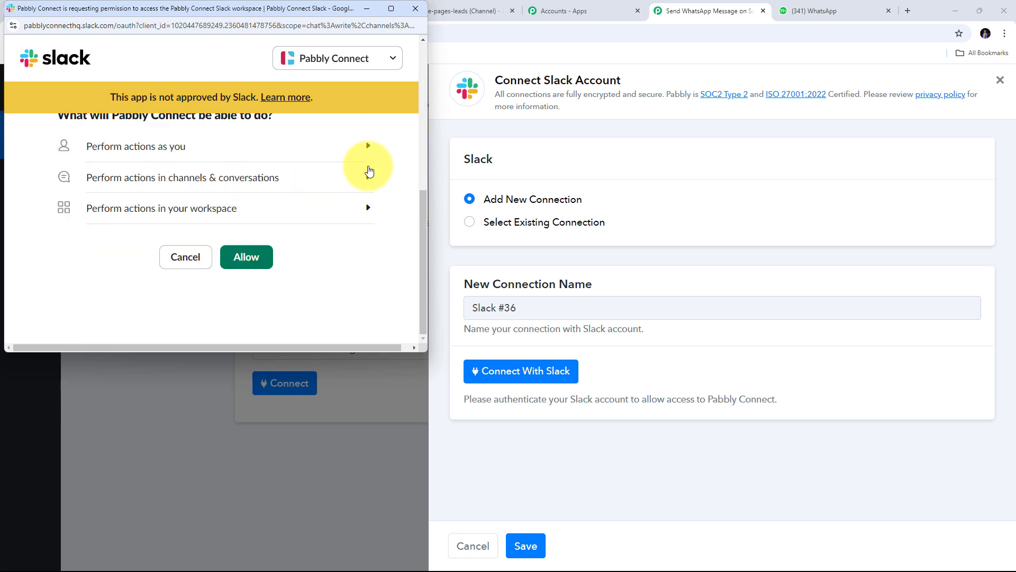
{"action": "left_click", "coordinate": [246, 257]}
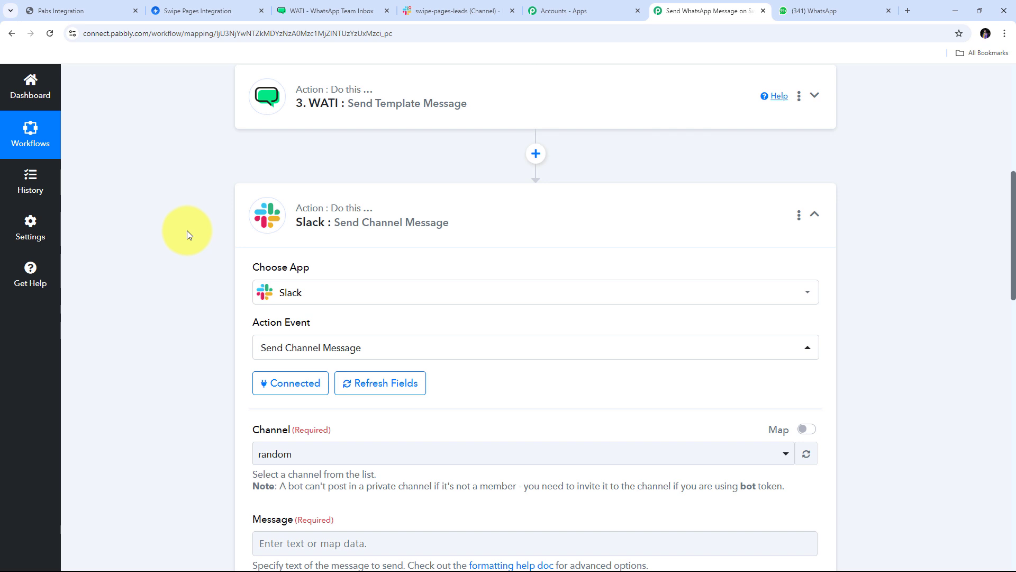
{"action": "scroll", "coordinate": [189, 235], "scroll_direction": "down", "scroll_amount": 4}
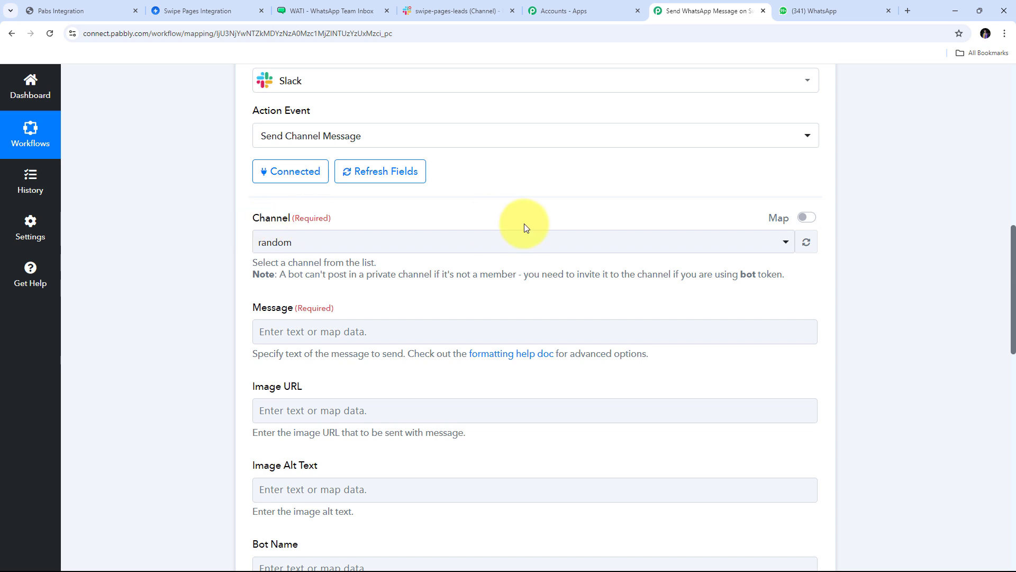
{"action": "left_click", "coordinate": [465, 10]}
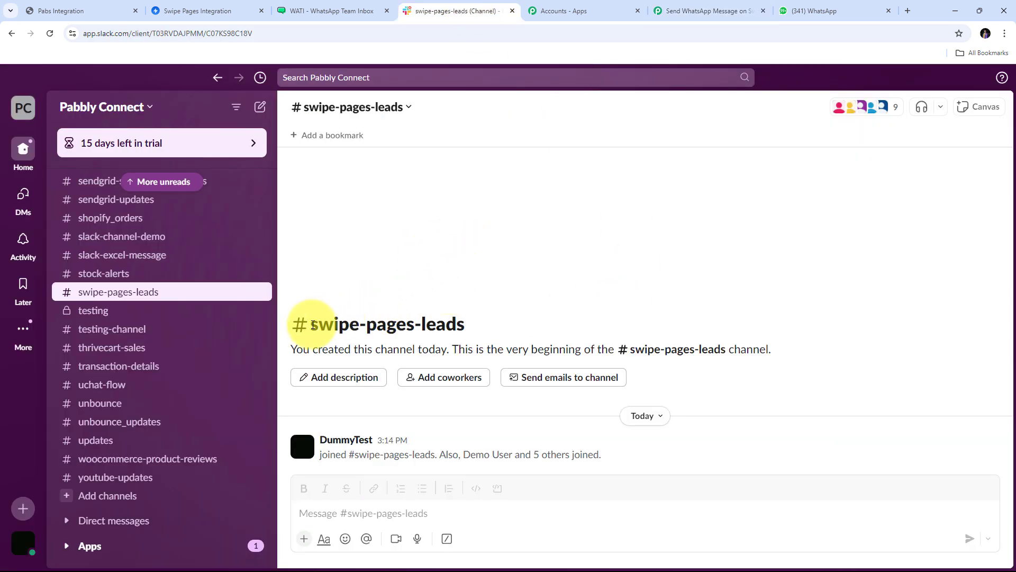
{"action": "left_click_drag", "start_coordinate": [312, 323], "coordinate": [481, 328]}
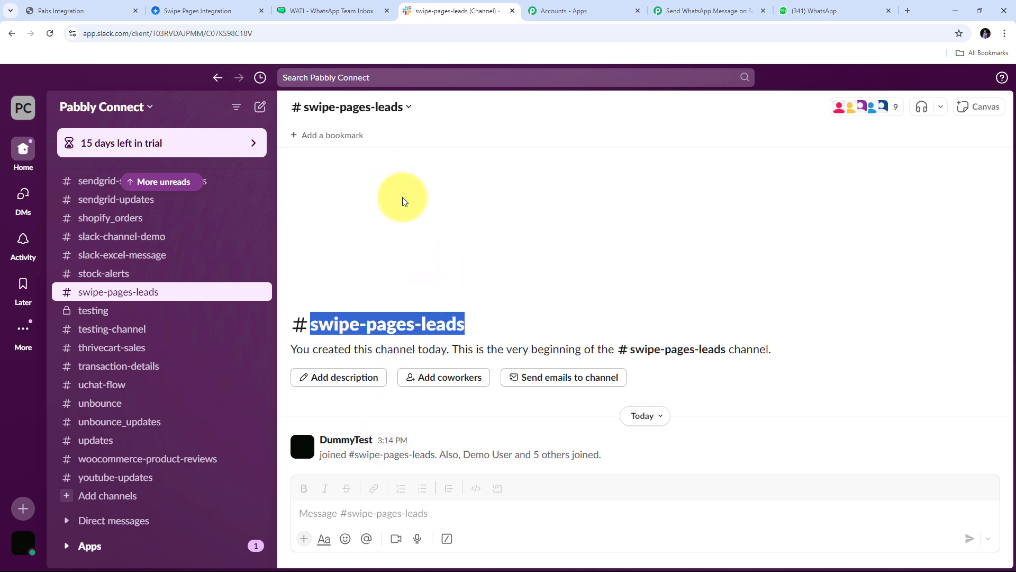
{"action": "left_click", "coordinate": [682, 11]}
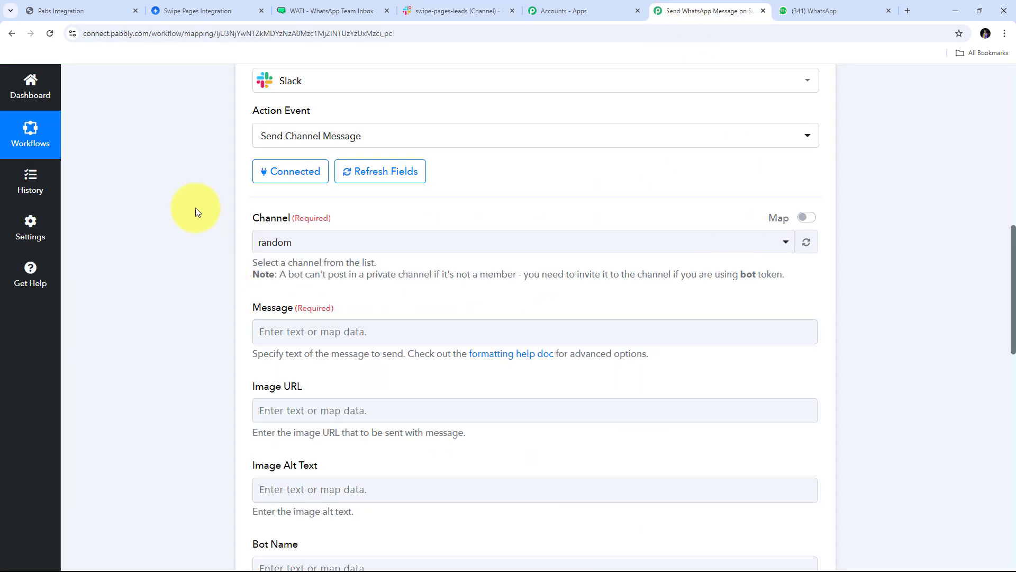
Set the Slack Channel to swipe-pages-leads, found by searching 'sw'.
{"action": "left_click", "coordinate": [554, 249]}
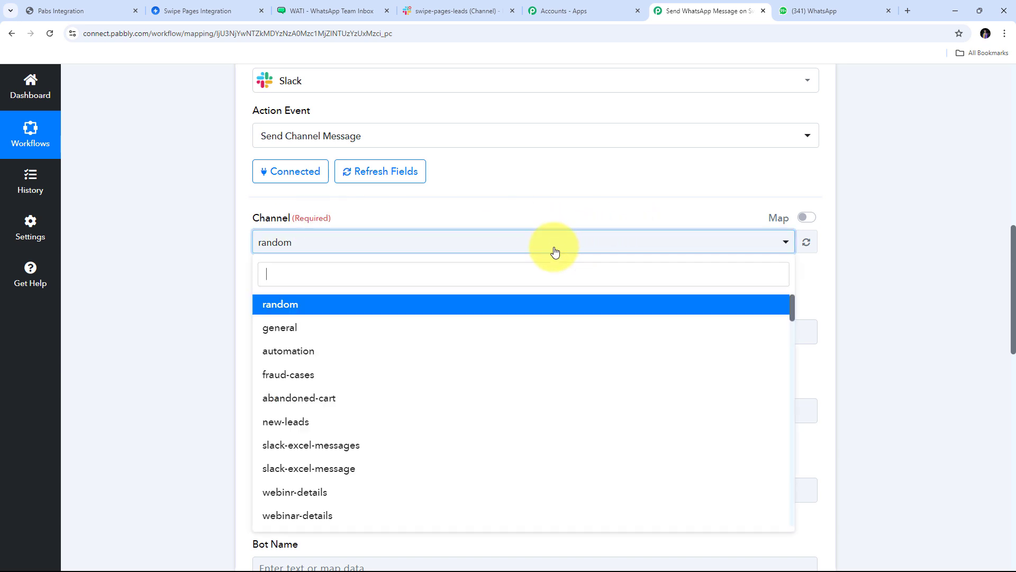
{"action": "scroll", "coordinate": [460, 363], "scroll_direction": "down", "scroll_amount": 1}
{"action": "scroll", "coordinate": [461, 363], "scroll_direction": "up", "scroll_amount": 1}
{"action": "scroll", "coordinate": [472, 356], "scroll_direction": "down", "scroll_amount": 2}
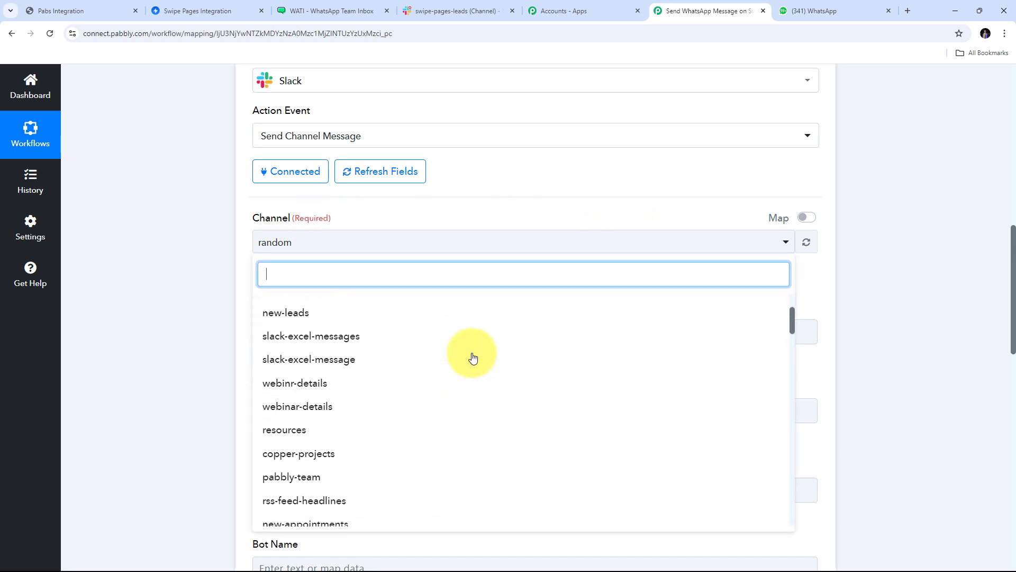
{"action": "scroll", "coordinate": [472, 358], "scroll_direction": "down", "scroll_amount": 8}
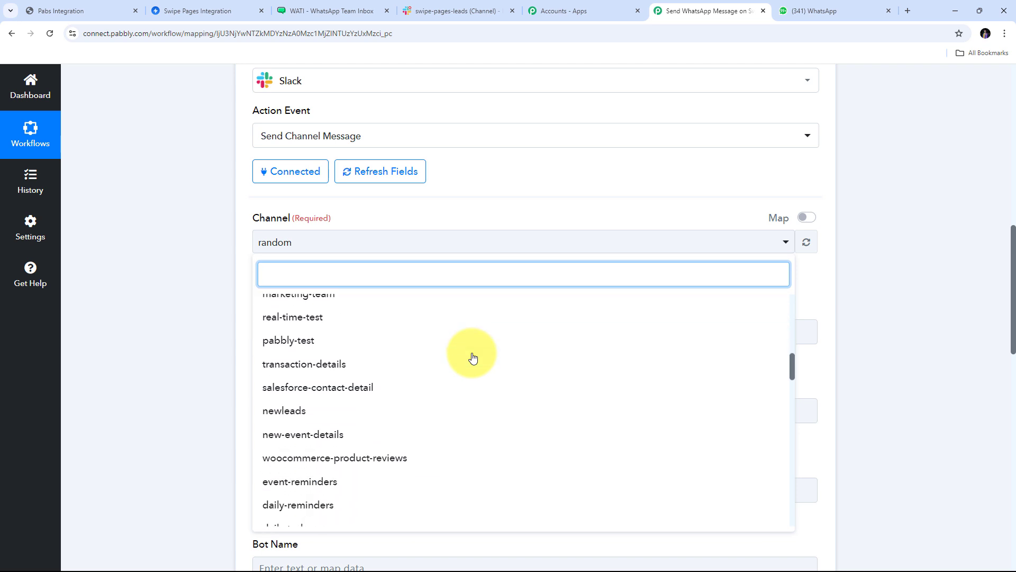
{"action": "scroll", "coordinate": [471, 356], "scroll_direction": "down", "scroll_amount": 6}
{"action": "scroll", "coordinate": [471, 356], "scroll_direction": "up", "scroll_amount": 2}
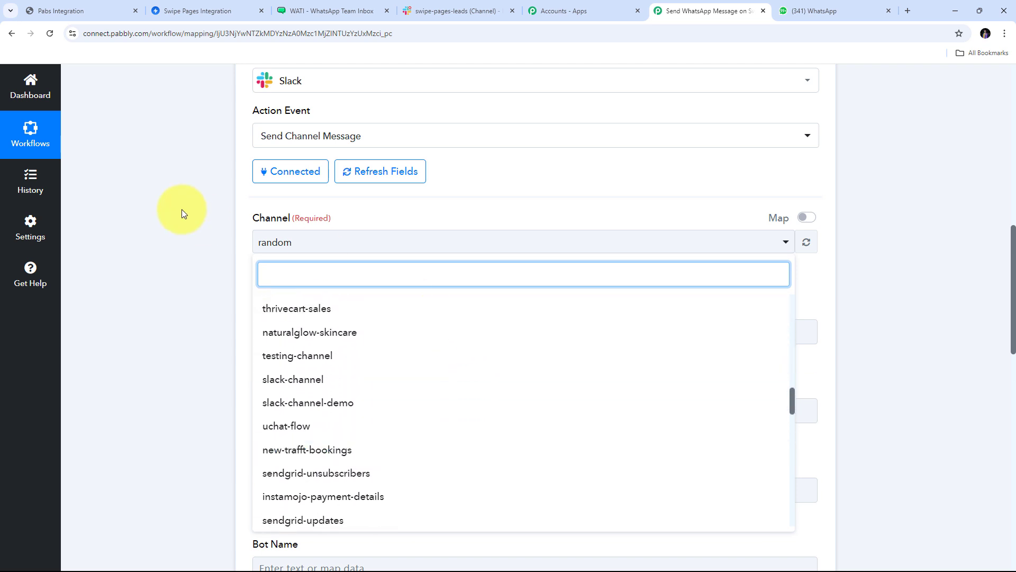
{"action": "type", "text": "sw"}
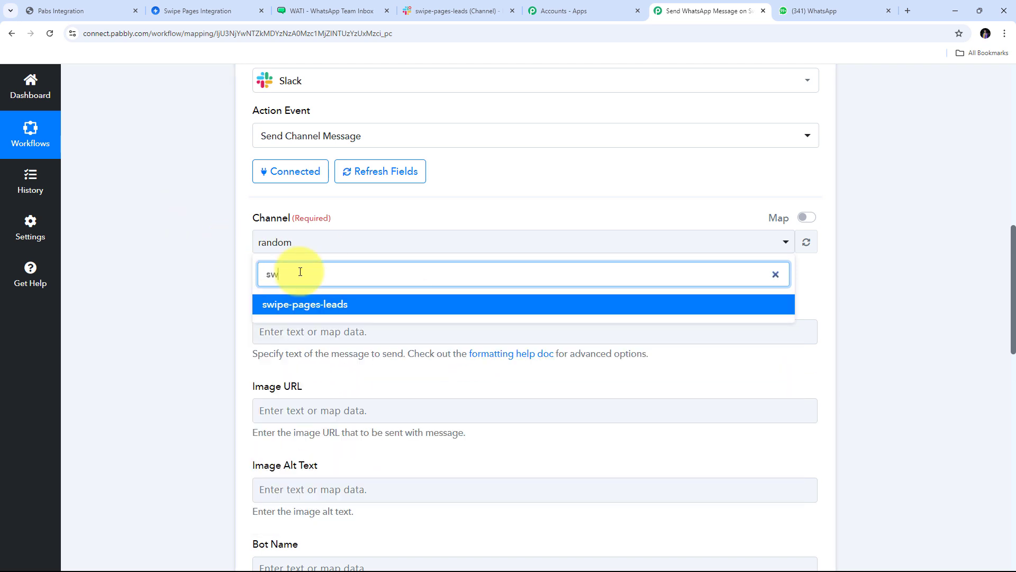
{"action": "left_click", "coordinate": [322, 306]}
{"action": "scroll", "coordinate": [289, 283], "scroll_direction": "down", "scroll_amount": 1}
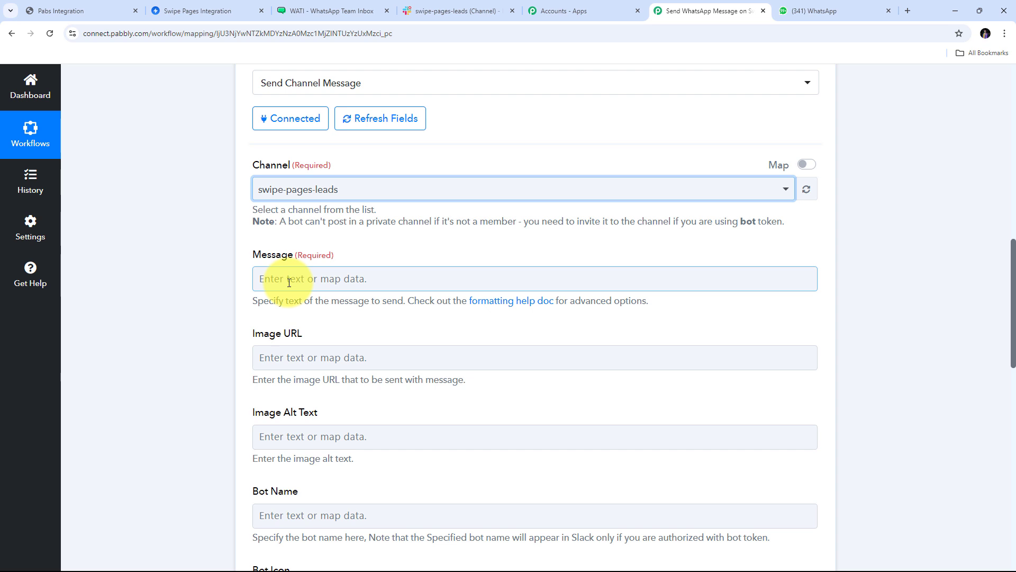
Paste the New Lead Alert message and insert the form's Full Name after 'Name:'.
{"action": "left_click", "coordinate": [289, 282]}
{"action": "type", "text": "New Lead Alert: We have received a new lead and here are the details:  Name: Phone Number: Email:  Connect with this lead as soon as possible."}
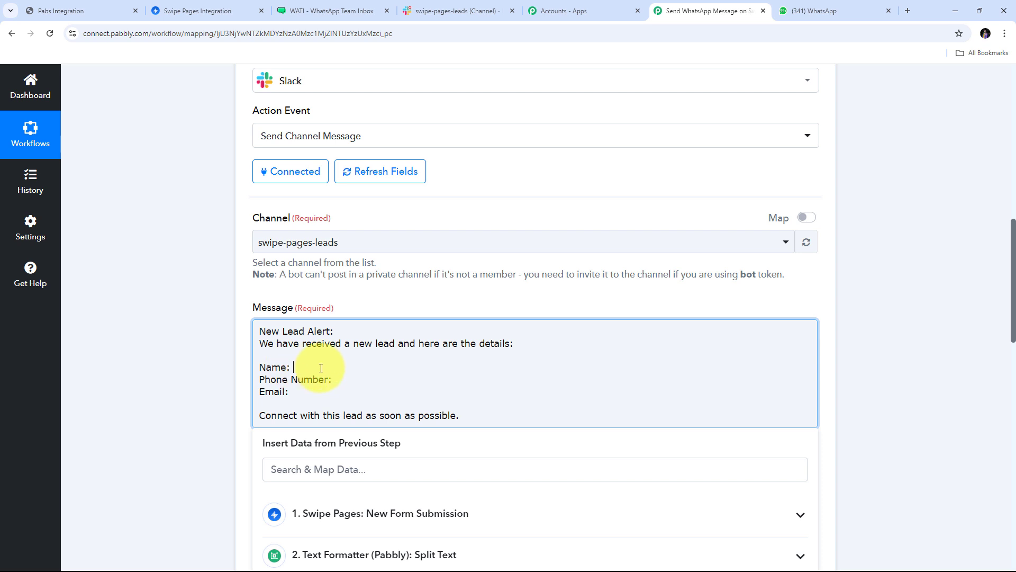
{"action": "scroll", "coordinate": [353, 306], "scroll_direction": "down", "scroll_amount": 1}
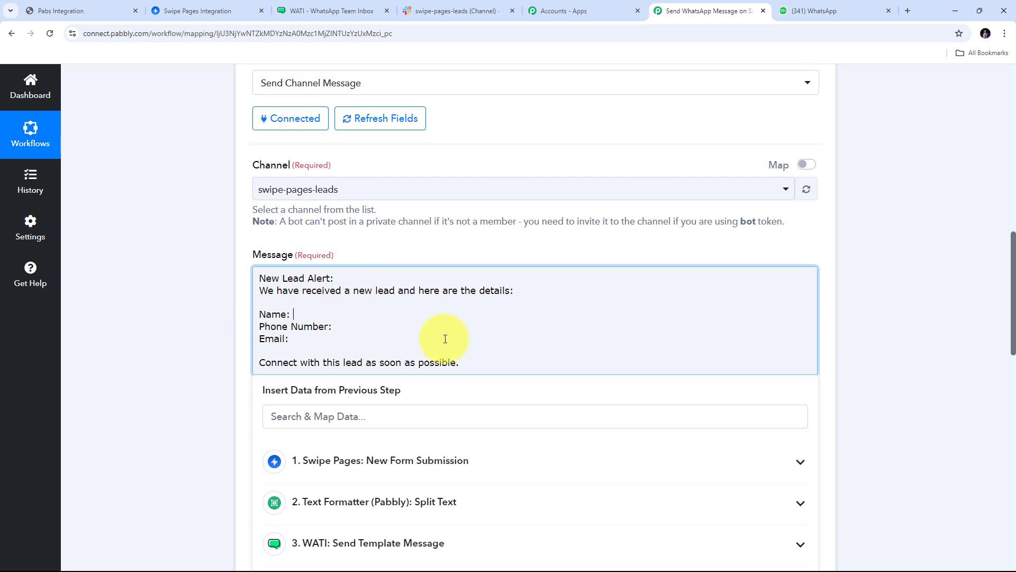
{"action": "scroll", "coordinate": [446, 336], "scroll_direction": "down", "scroll_amount": 2}
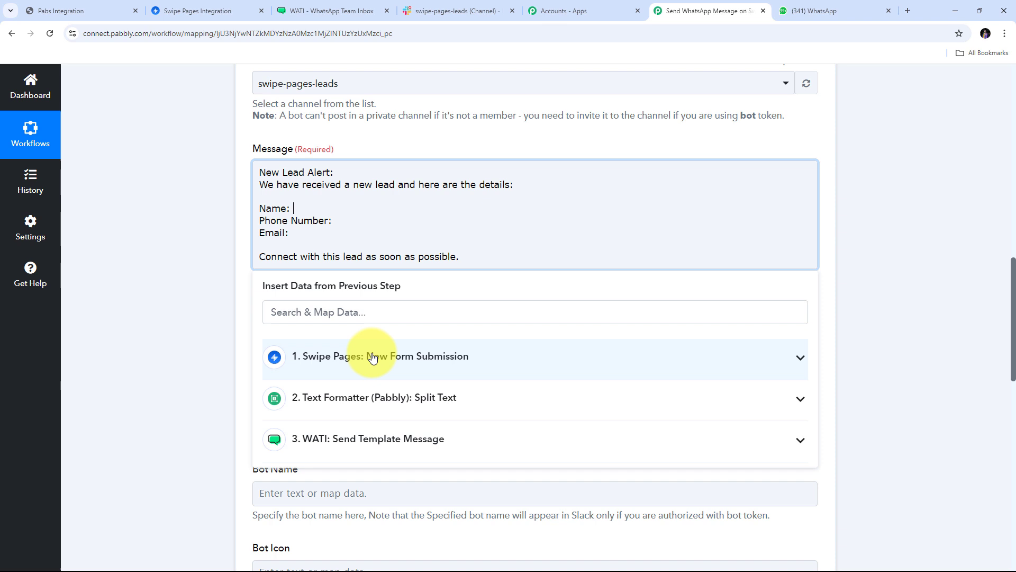
{"action": "left_click", "coordinate": [415, 356]}
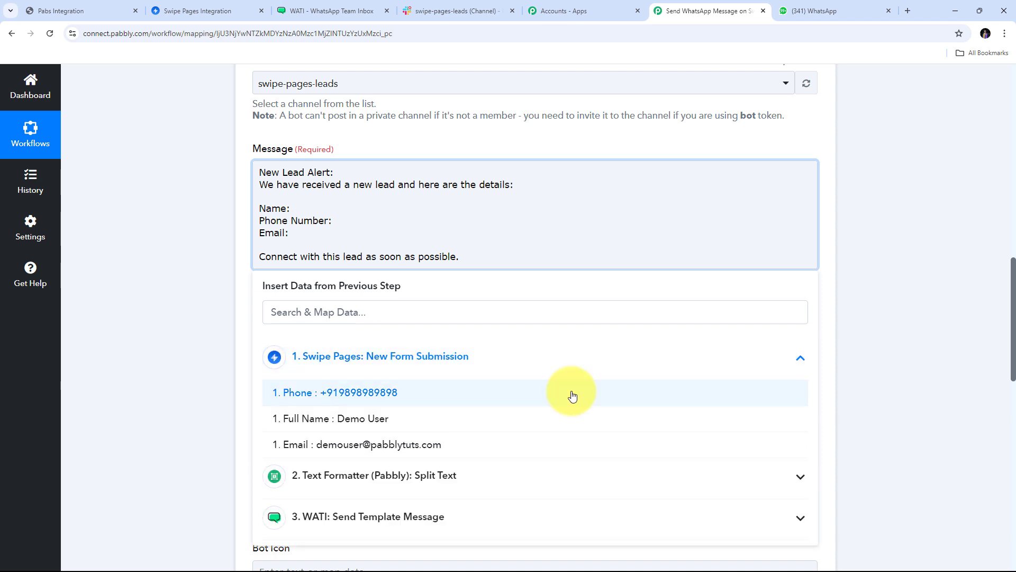
{"action": "left_click", "coordinate": [365, 420]}
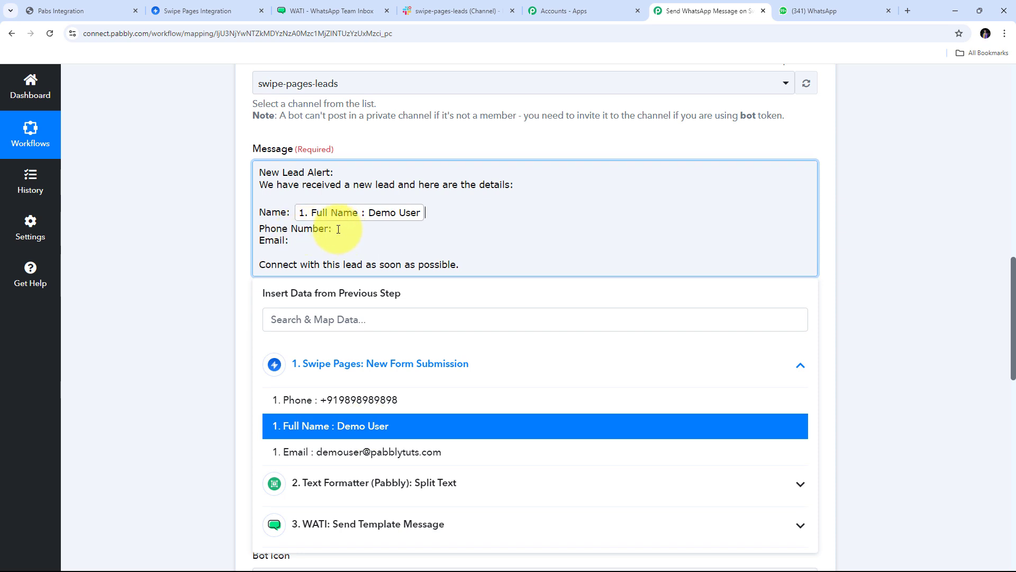
Insert the Swipe Pages Phone after 'Phone Number:' and Email after 'Email:'.
{"action": "left_click", "coordinate": [339, 229]}
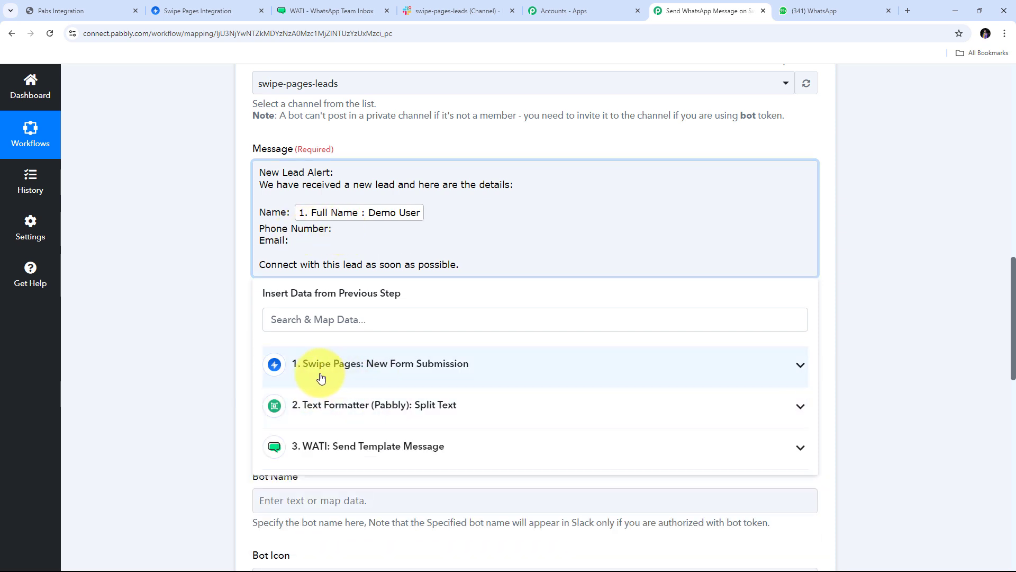
{"action": "left_click", "coordinate": [460, 375]}
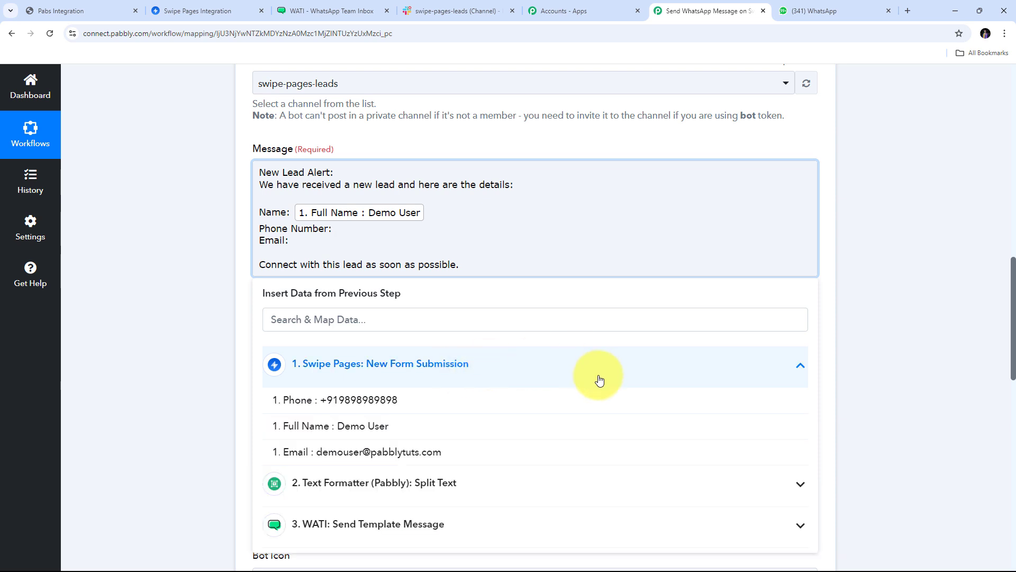
{"action": "left_click", "coordinate": [379, 402]}
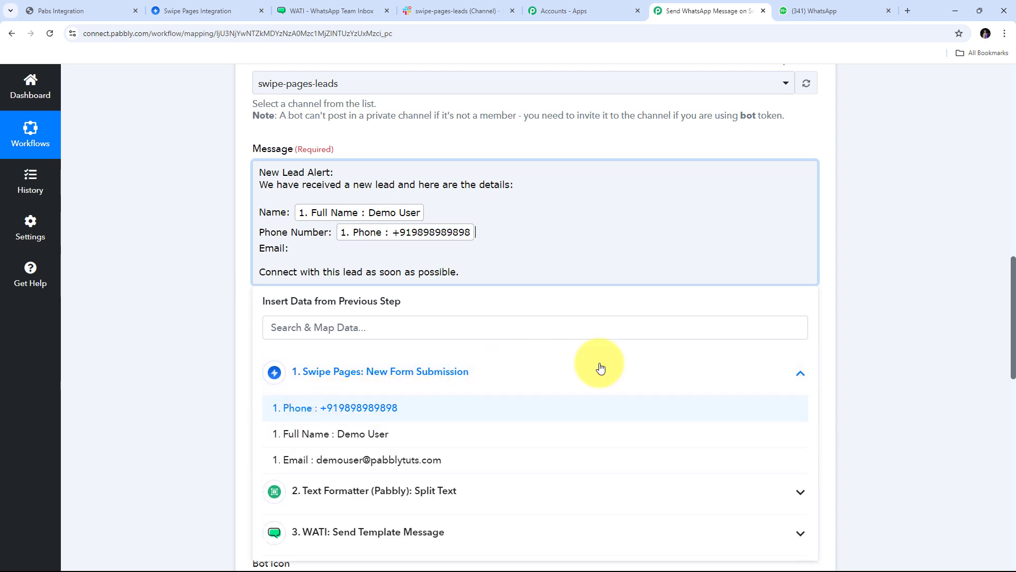
{"action": "left_click", "coordinate": [294, 249]}
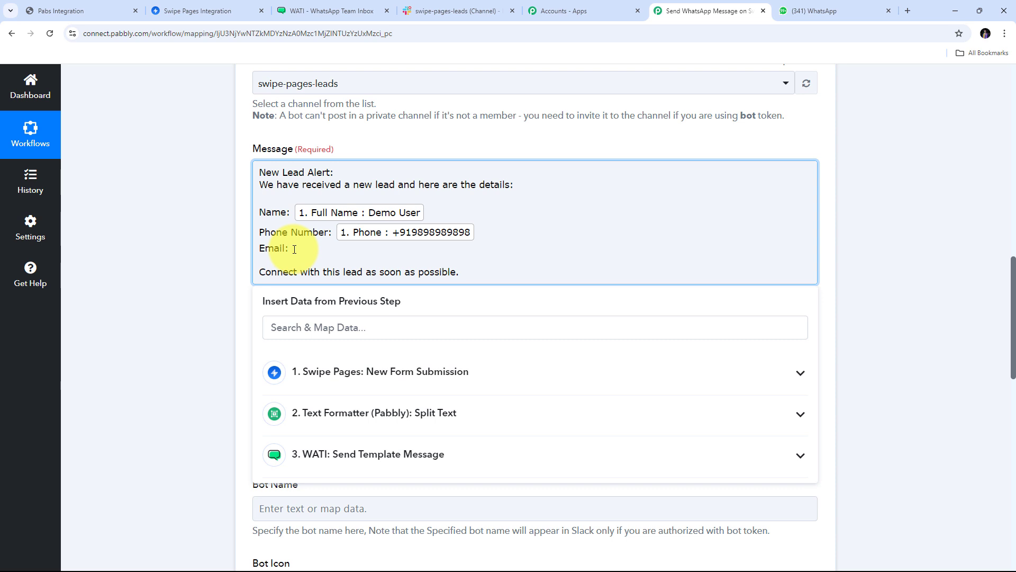
{"action": "left_click", "coordinate": [317, 371]}
{"action": "left_click", "coordinate": [339, 457]}
{"action": "left_click", "coordinate": [183, 306]}
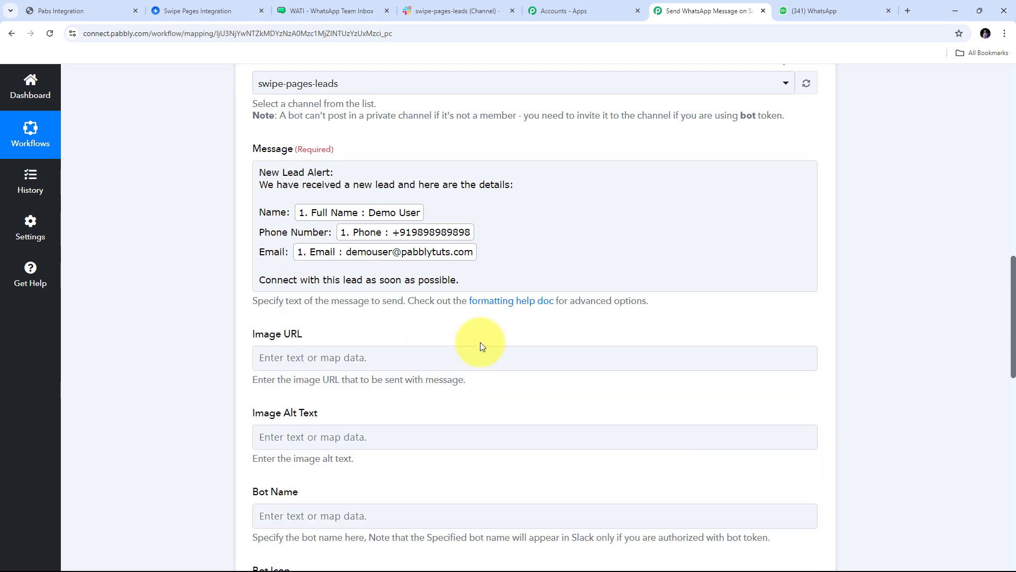
{"action": "scroll", "coordinate": [480, 342], "scroll_direction": "up", "scroll_amount": 1}
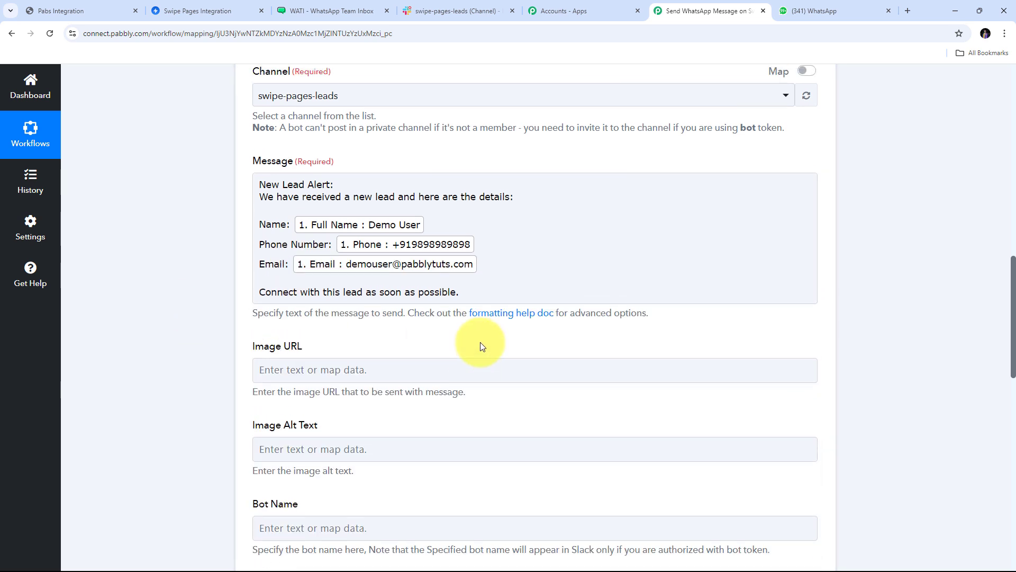
{"action": "left_click", "coordinate": [585, 229]}
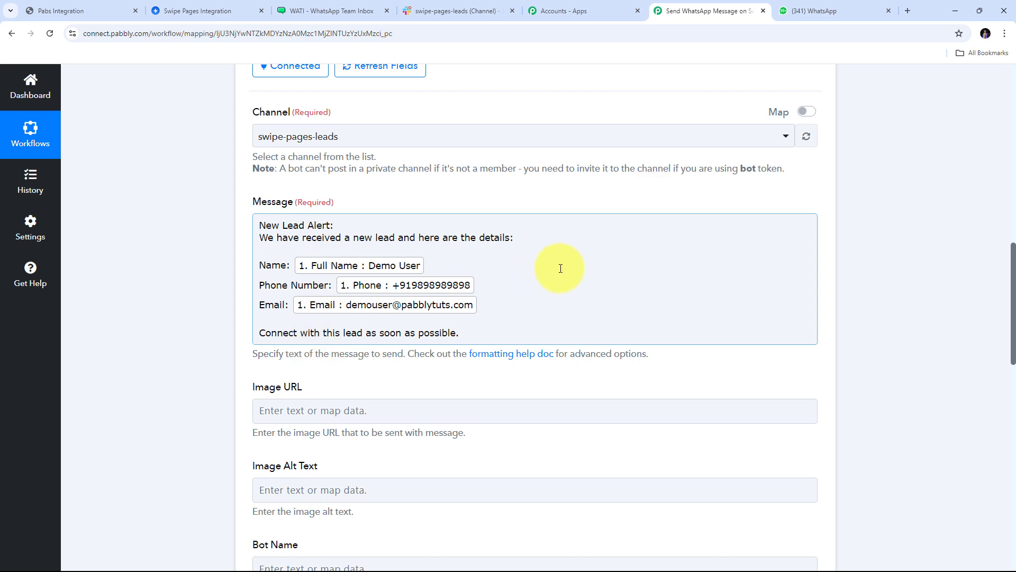
{"action": "scroll", "coordinate": [576, 256], "scroll_direction": "down", "scroll_amount": 13}
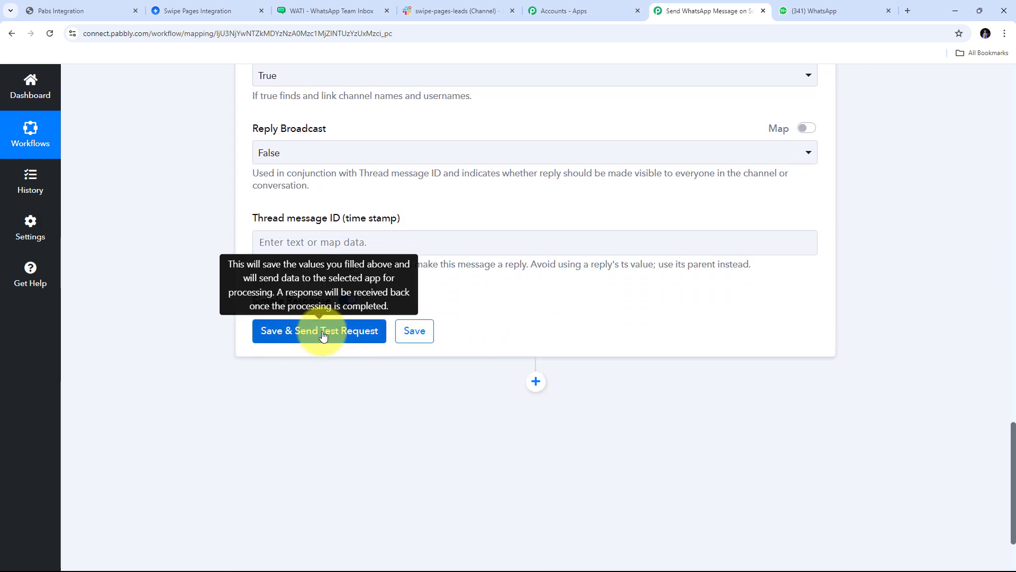
Save the Slack step and send a test alert, confirming the response shows Ok 1 and 'New Lead Alert:'.
{"action": "left_click", "coordinate": [323, 333]}
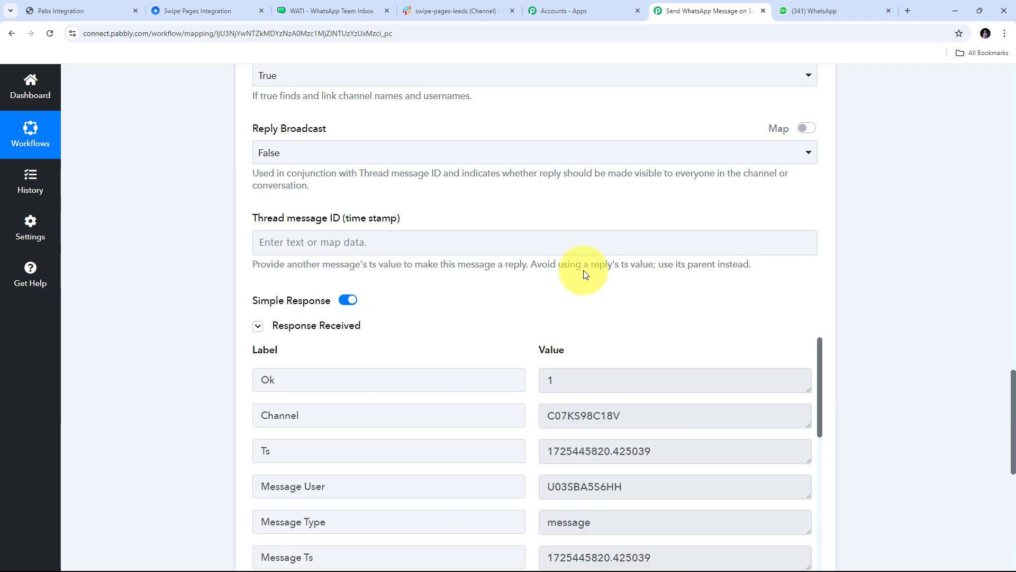
{"action": "scroll", "coordinate": [839, 230], "scroll_direction": "down", "scroll_amount": 4}
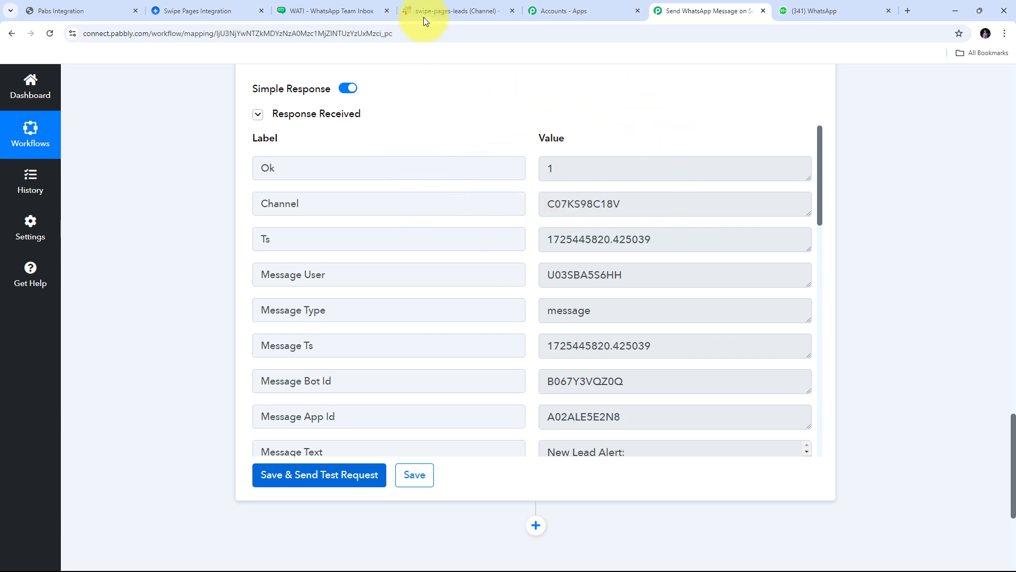
Check that #swipe-pages-leads received the New Lead Alert with the lead's name, phone number and email.
{"action": "left_click", "coordinate": [438, 10]}
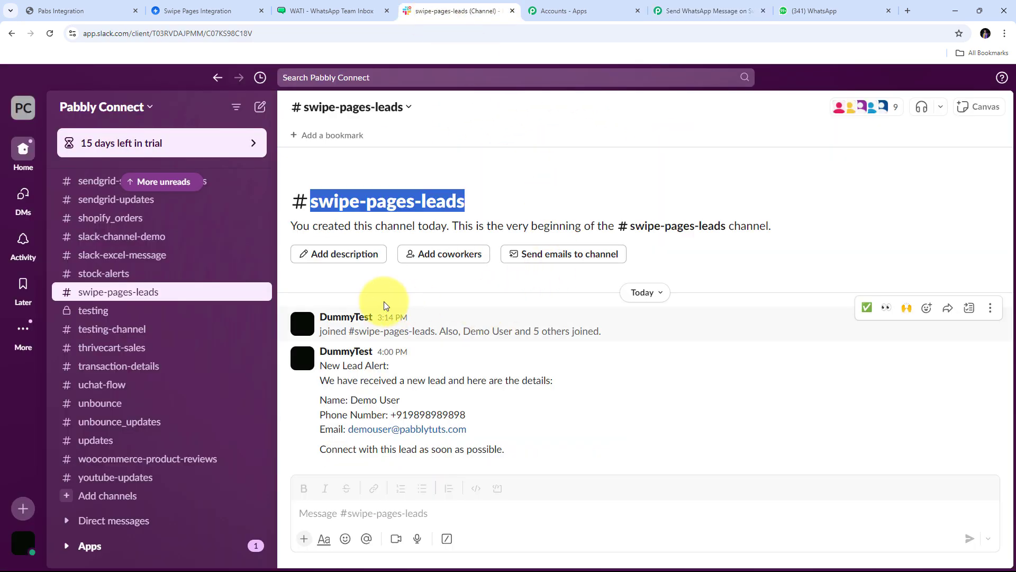
{"action": "left_click", "coordinate": [316, 207]}
{"action": "left_click_drag", "start_coordinate": [312, 208], "coordinate": [484, 200]}
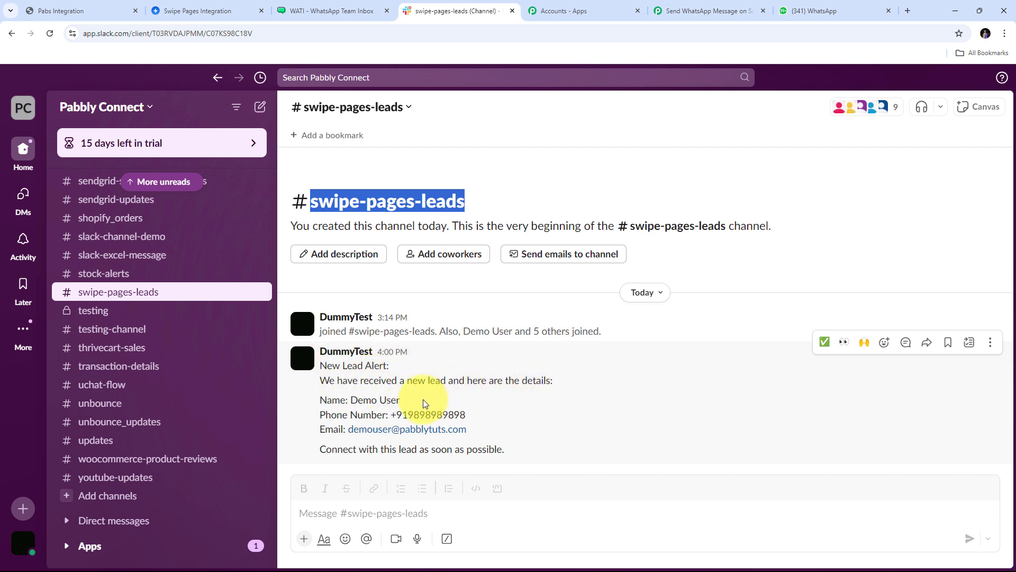
{"action": "left_click", "coordinate": [353, 400]}
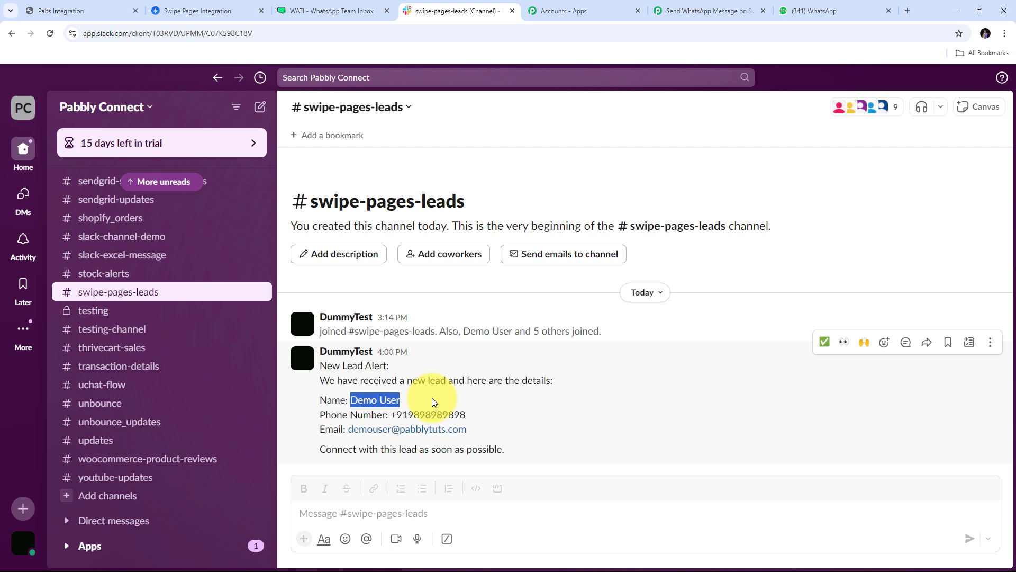
{"action": "left_click_drag", "start_coordinate": [390, 414], "coordinate": [494, 413]}
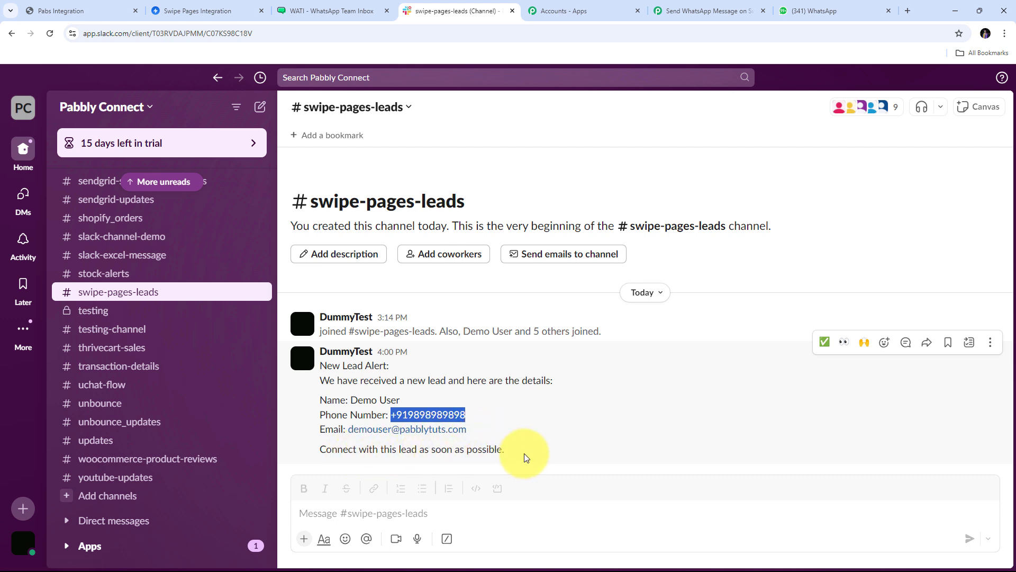
{"action": "left_click", "coordinate": [646, 336]}
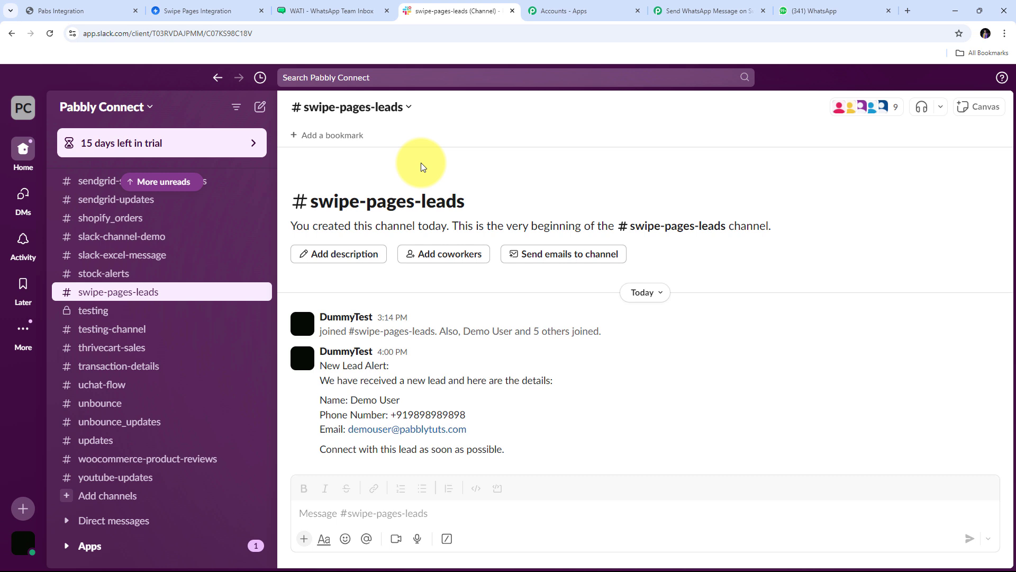
Review the switched-on four-step workflow: Swipe Pages trigger, Split Text, WATI and Slack.
{"action": "left_click", "coordinate": [677, 12]}
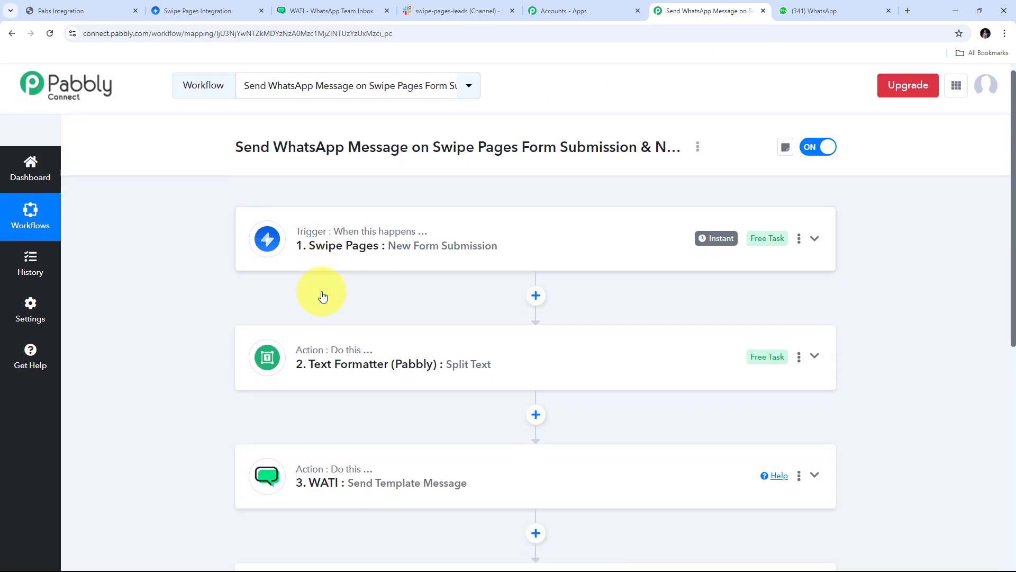
{"action": "scroll", "coordinate": [322, 295], "scroll_direction": "down", "scroll_amount": 1}
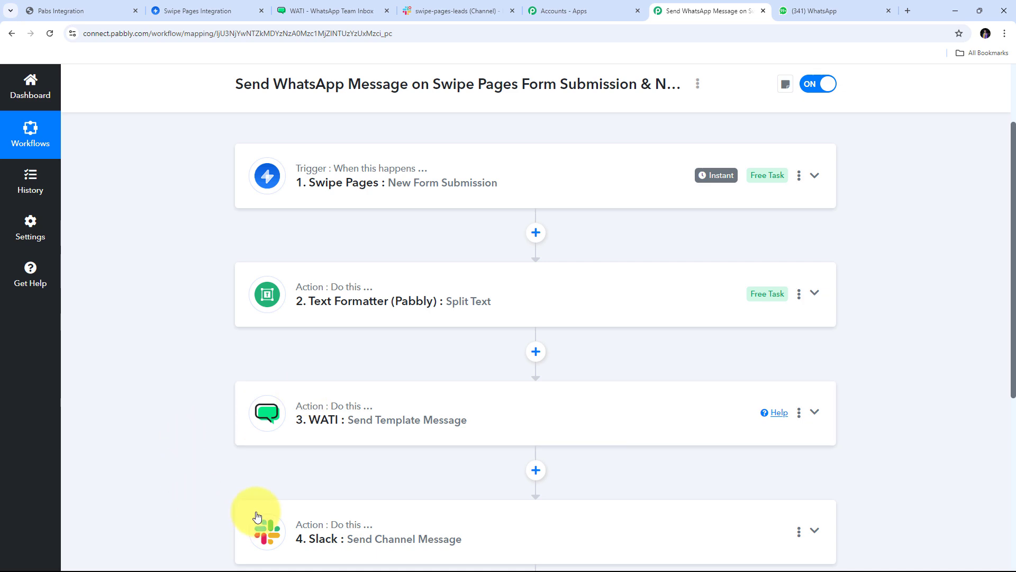
{"action": "scroll", "coordinate": [228, 328], "scroll_direction": "up", "scroll_amount": 2}
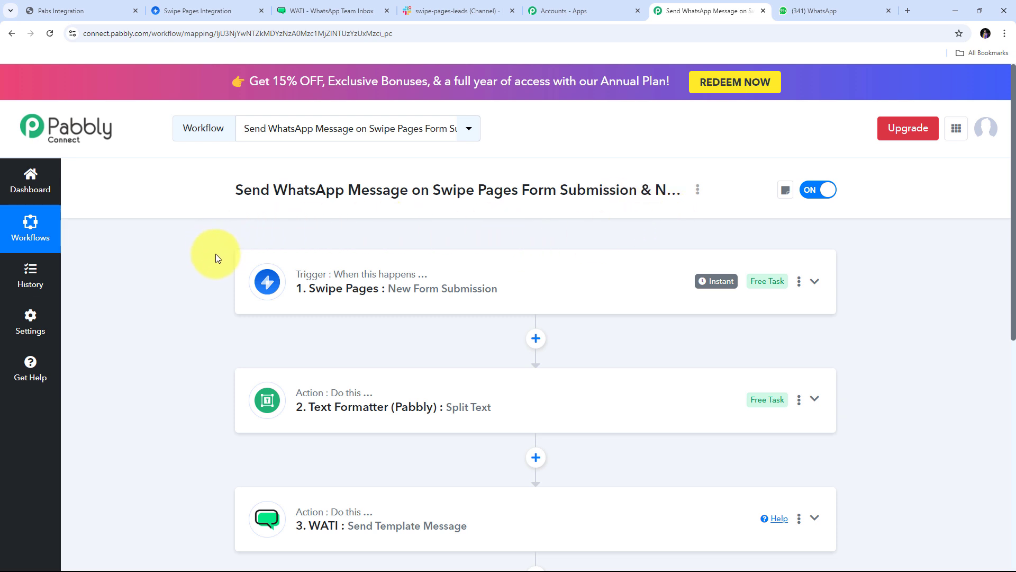
{"action": "mouse_move", "coordinate": [312, 281]}
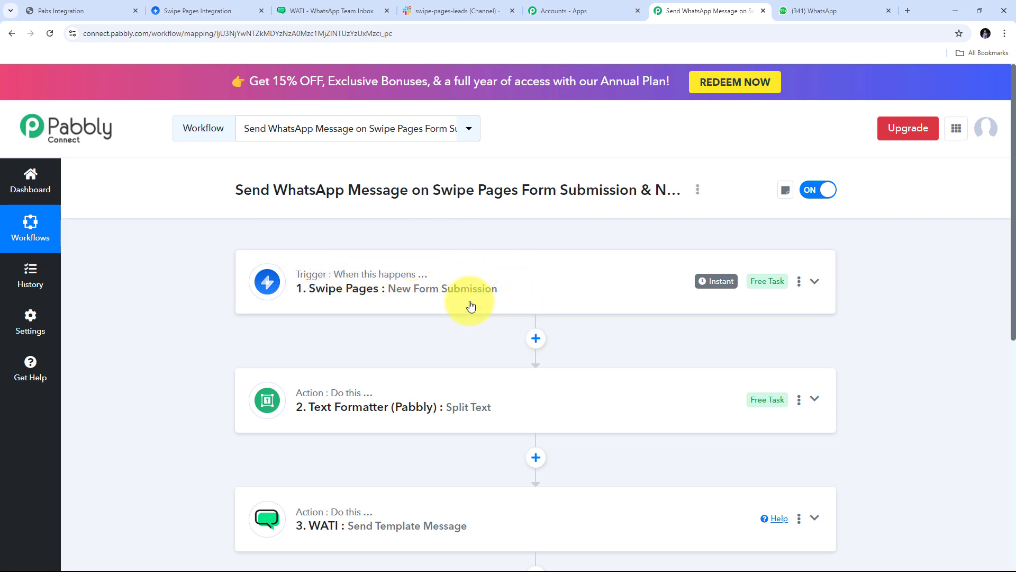
{"action": "scroll", "coordinate": [346, 286], "scroll_direction": "down", "scroll_amount": 1}
{"action": "scroll", "coordinate": [345, 286], "scroll_direction": "down", "scroll_amount": 2}
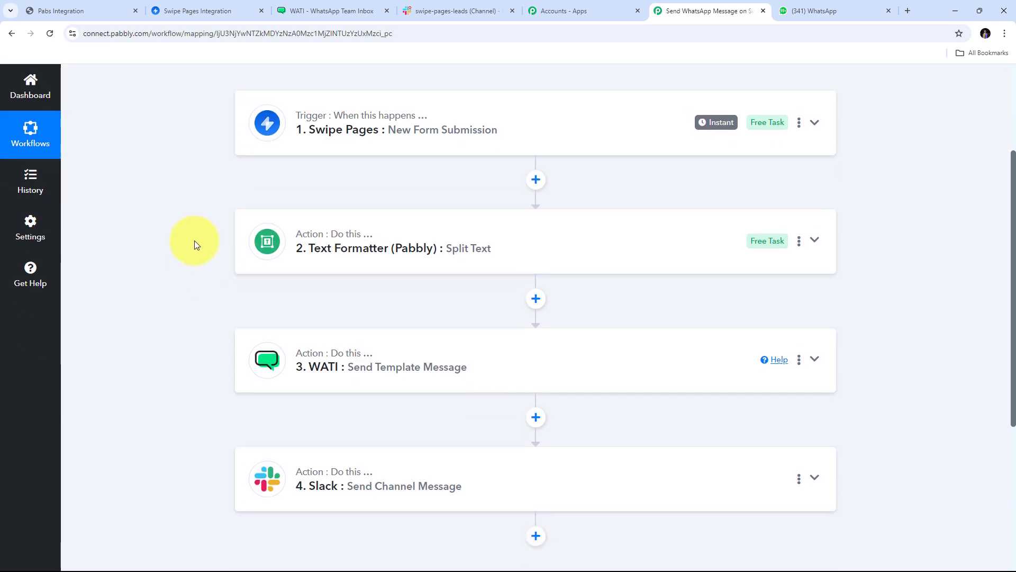
{"action": "scroll", "coordinate": [339, 198], "scroll_direction": "down", "scroll_amount": 1}
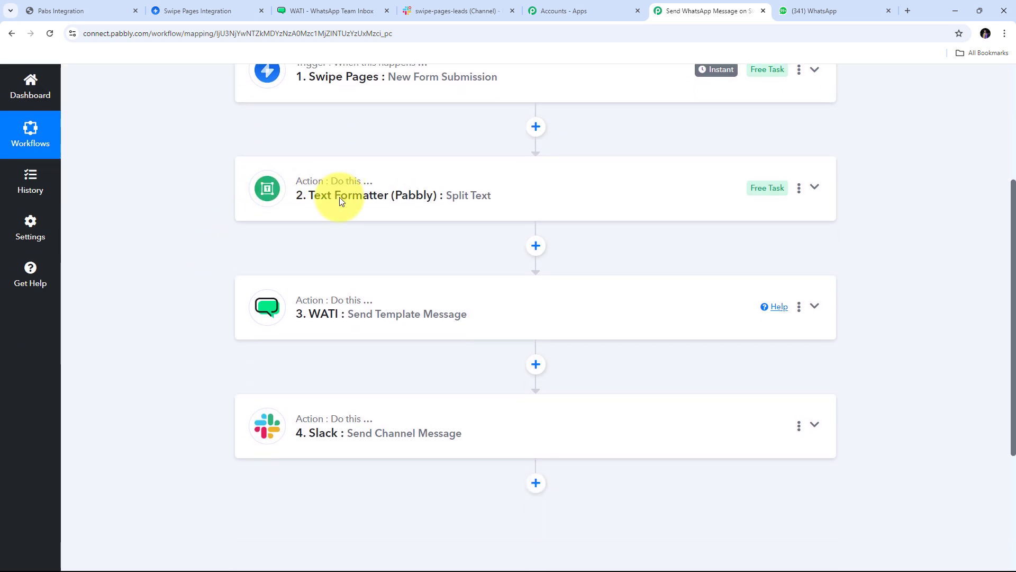
{"action": "scroll", "coordinate": [340, 201], "scroll_direction": "up", "scroll_amount": 1}
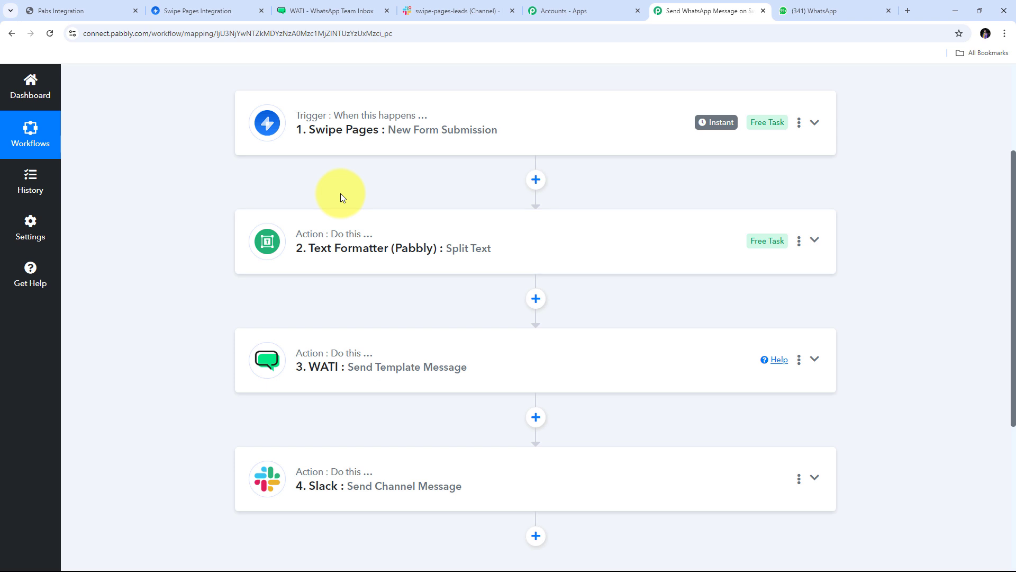
{"action": "scroll", "coordinate": [339, 196], "scroll_direction": "down", "scroll_amount": 1}
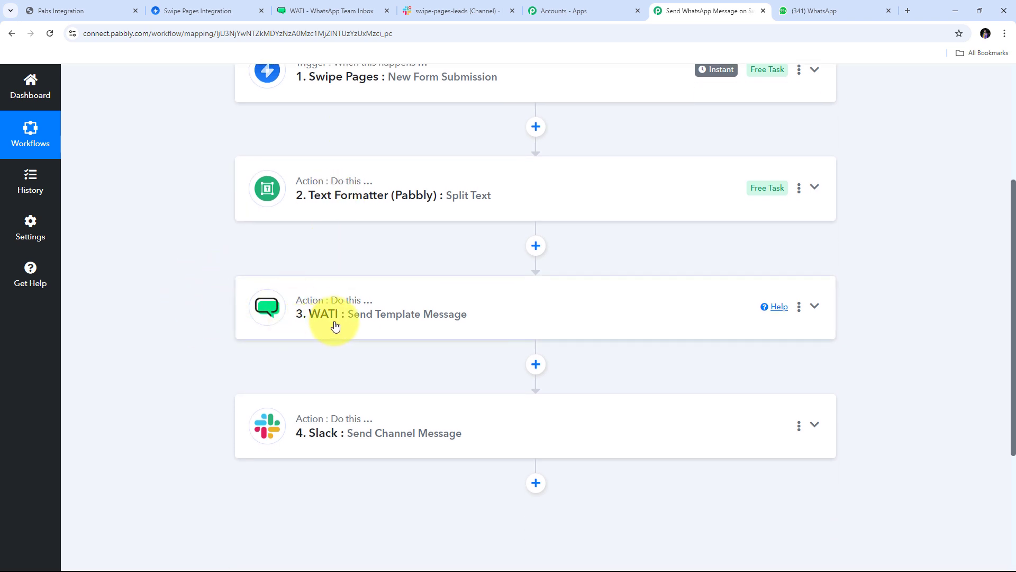
{"action": "scroll", "coordinate": [245, 317], "scroll_direction": "down", "scroll_amount": 2}
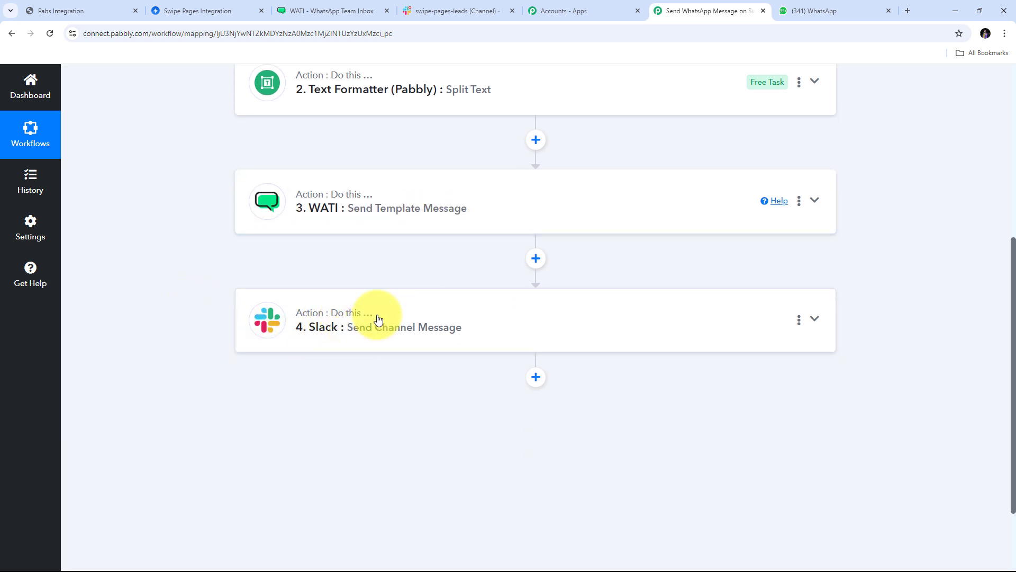
{"action": "scroll", "coordinate": [466, 286], "scroll_direction": "up", "scroll_amount": 6}
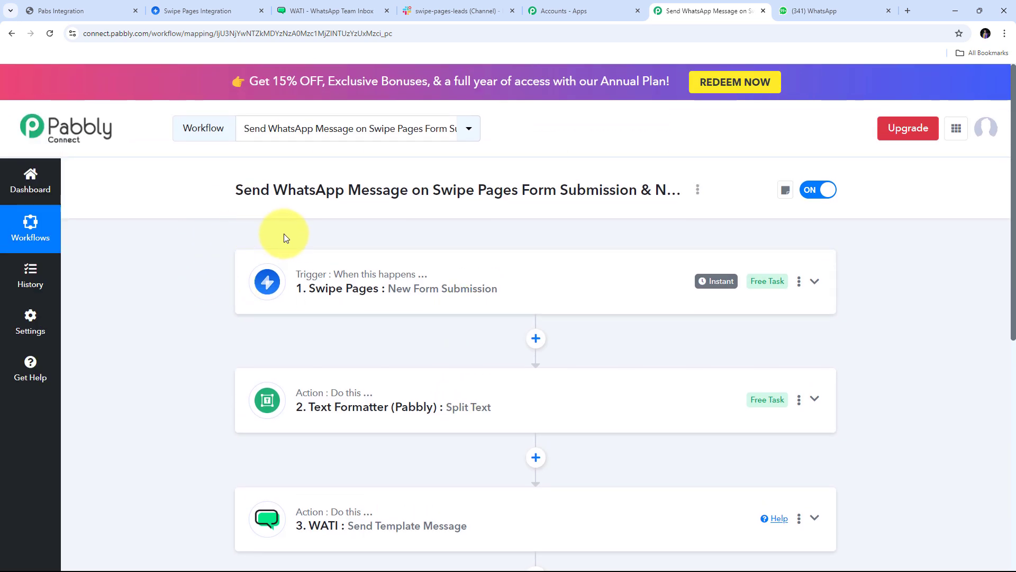
{"action": "scroll", "coordinate": [283, 233], "scroll_direction": "down", "scroll_amount": 3}
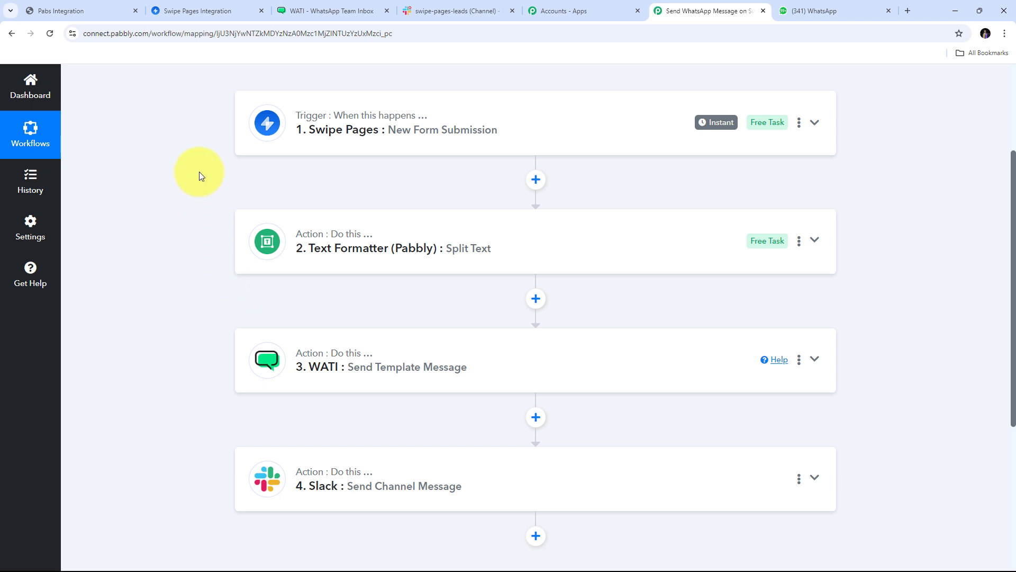
{"action": "scroll", "coordinate": [199, 171], "scroll_direction": "up", "scroll_amount": 1}
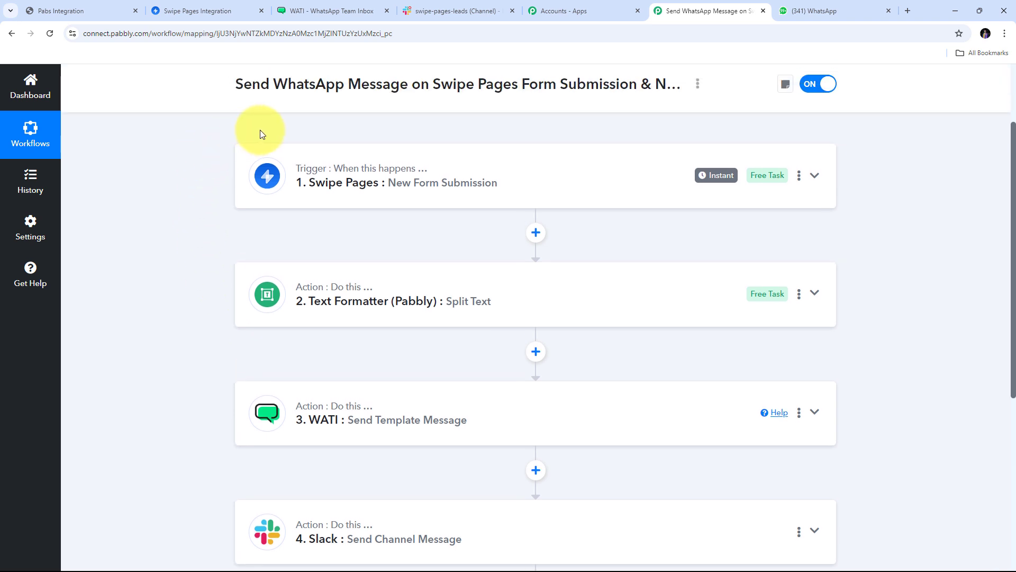